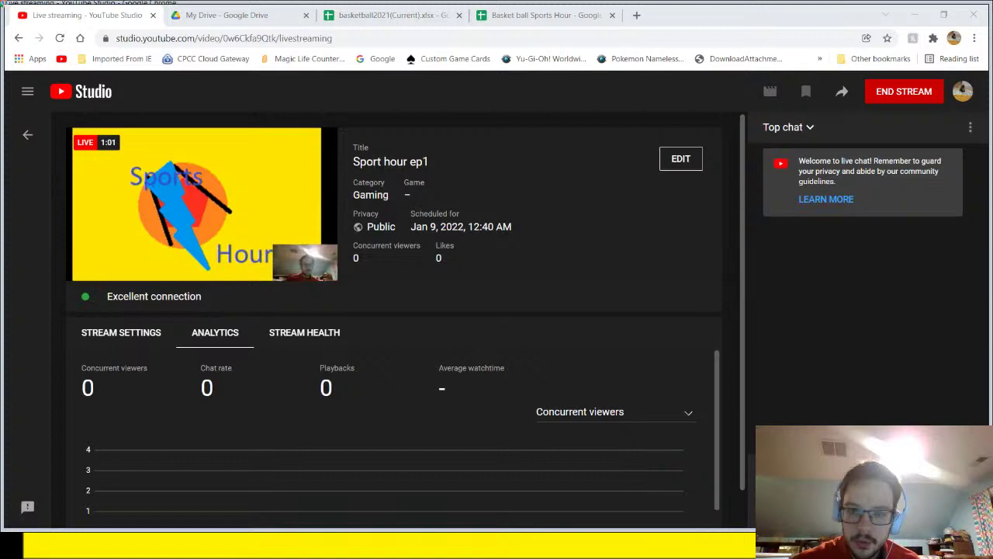
- Switch to the basketball2021(Current) spreadsheet and examine the team rosters from the Dragons up to the Panthers and Angels at the sheet's start
left_click(388, 15)
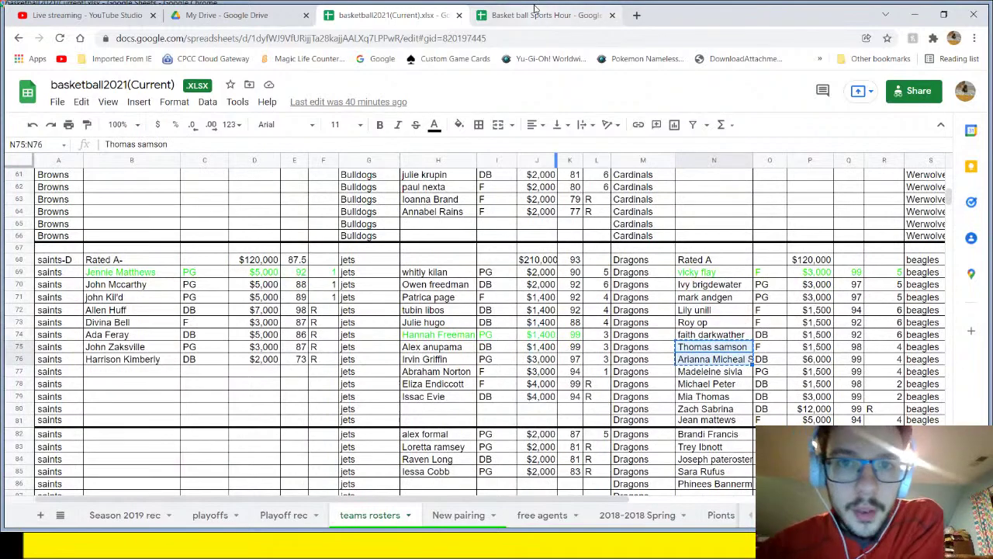
scroll(345, 324, "up", 5)
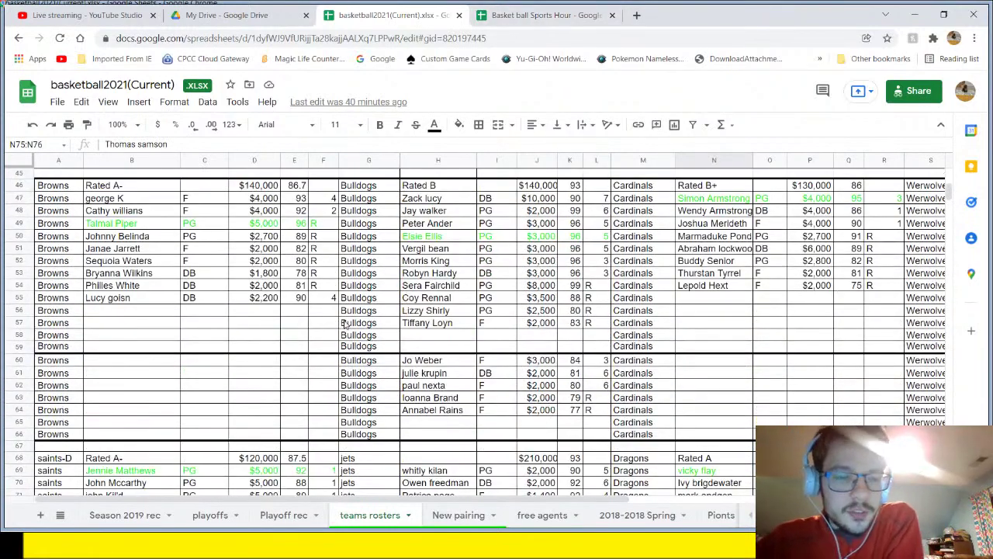
scroll(346, 325, "up", 7)
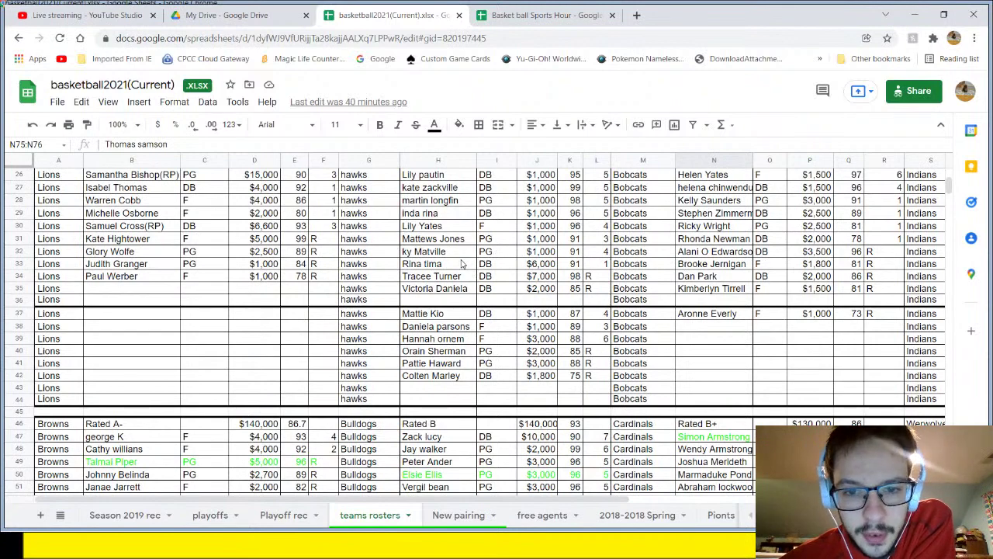
scroll(218, 305, "up", 7)
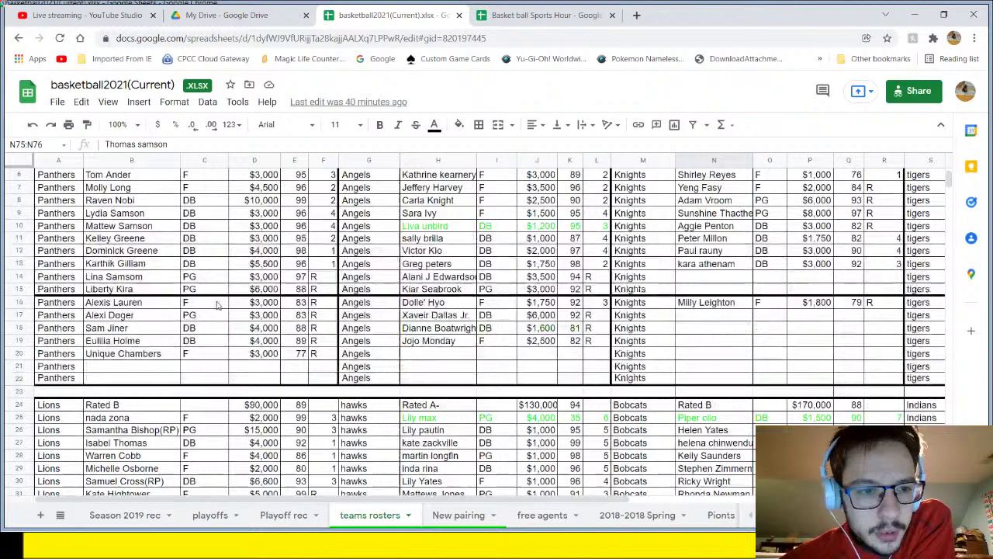
scroll(219, 305, "up", 2)
left_click(142, 215)
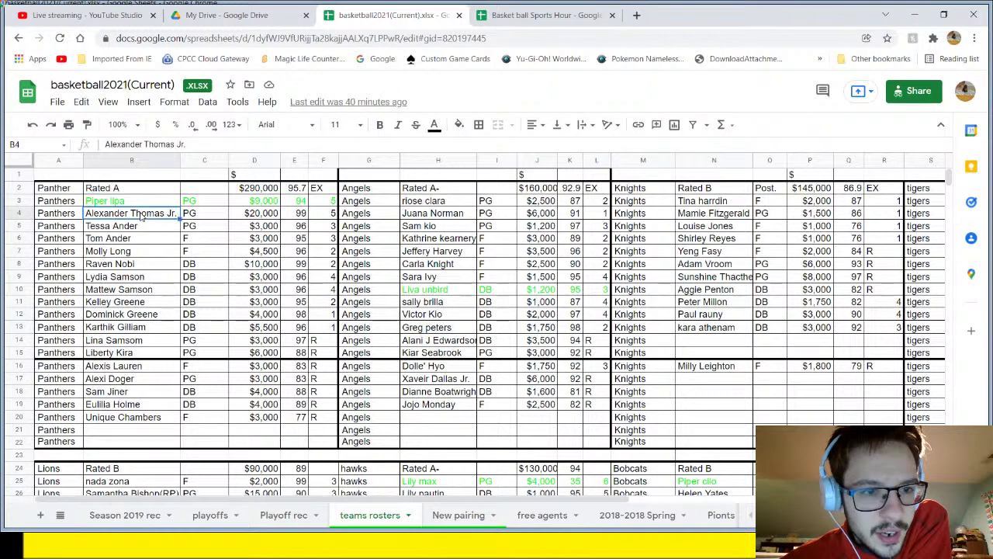
left_click(153, 204)
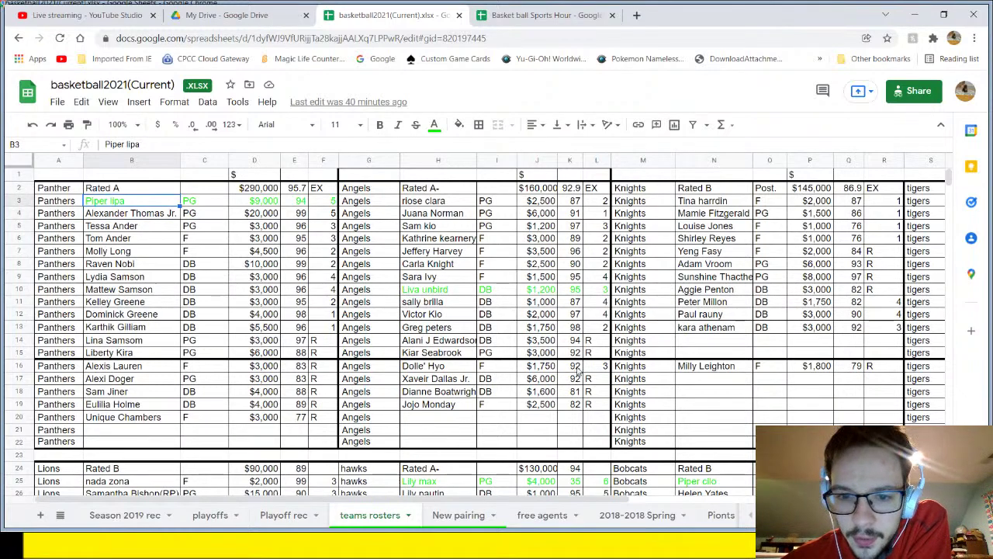
scroll(559, 357, "down", 5)
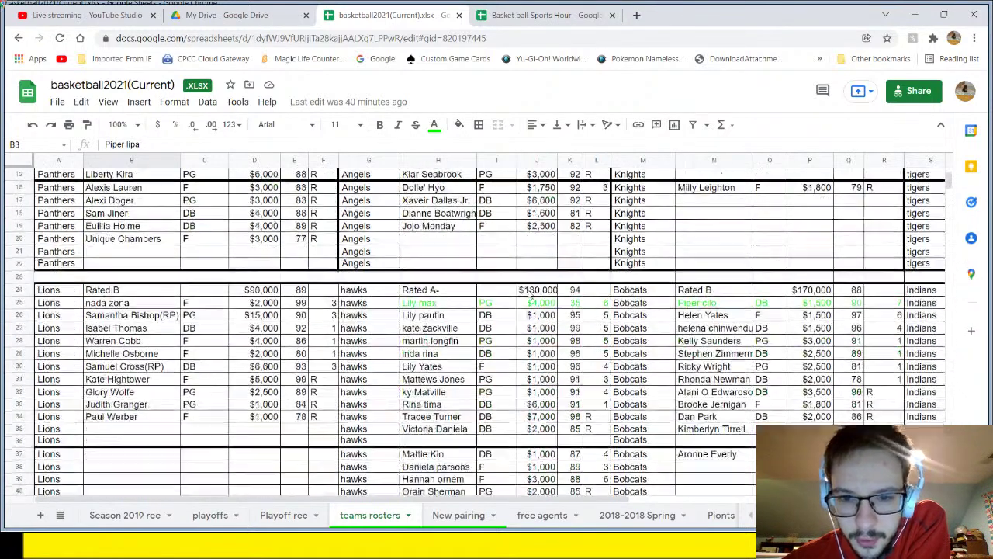
left_click(444, 212)
scroll(520, 275, "up", 5)
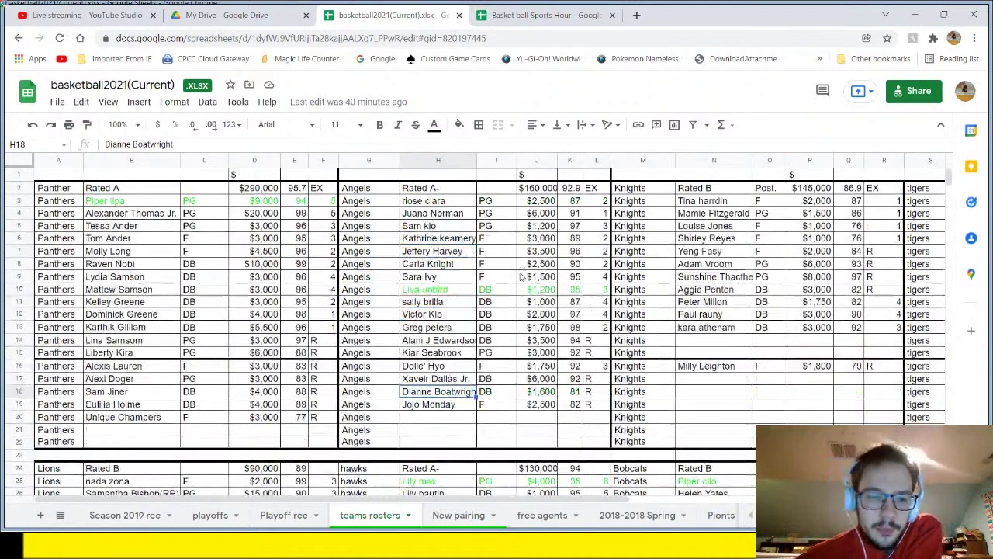
- Examine the Panthers' main roster in A2:F15 and their lower player group in A16:F22 by highlighting each range
left_click_drag(54, 187, 299, 351)
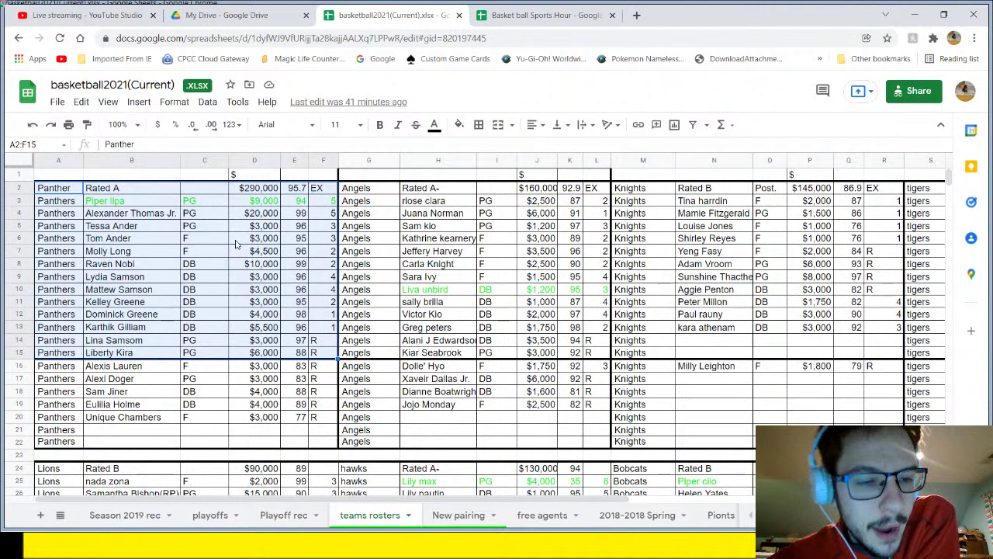
key("Down")
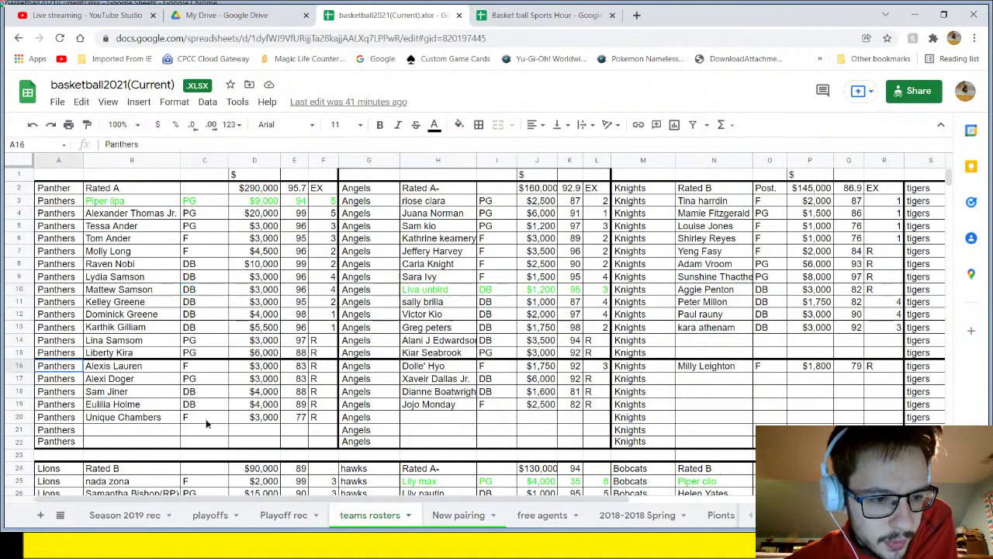
left_click_drag(206, 423, 312, 444)
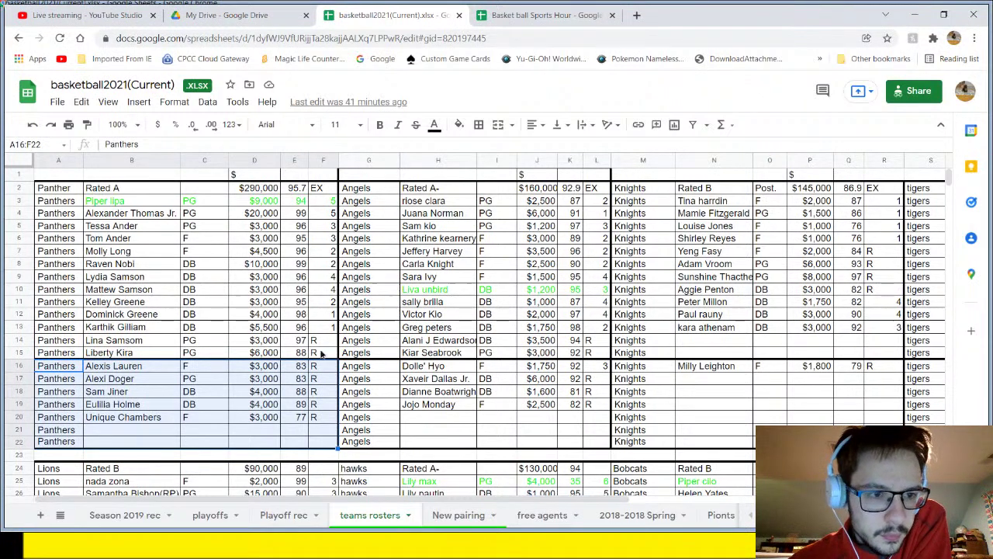
left_click_drag(321, 353, 48, 188)
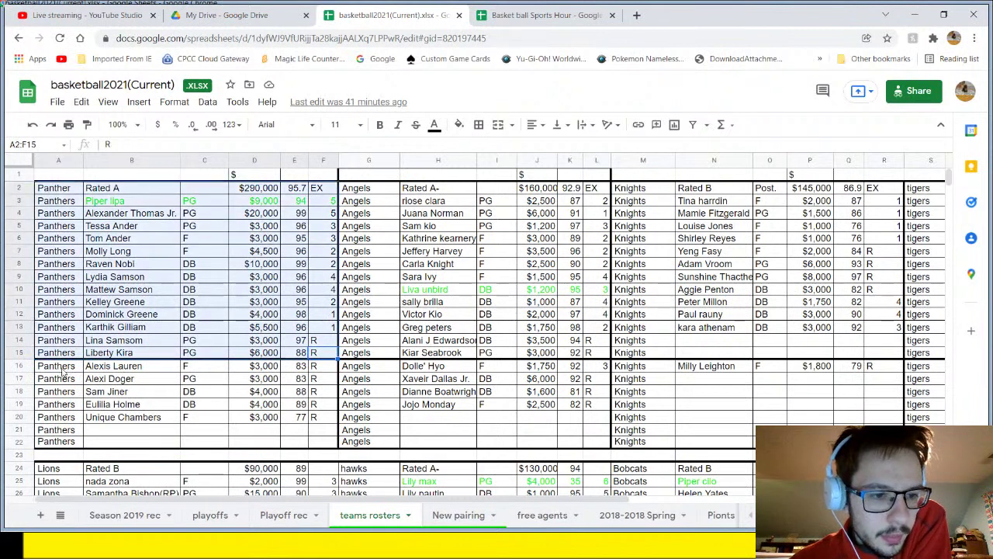
left_click_drag(62, 372, 321, 441)
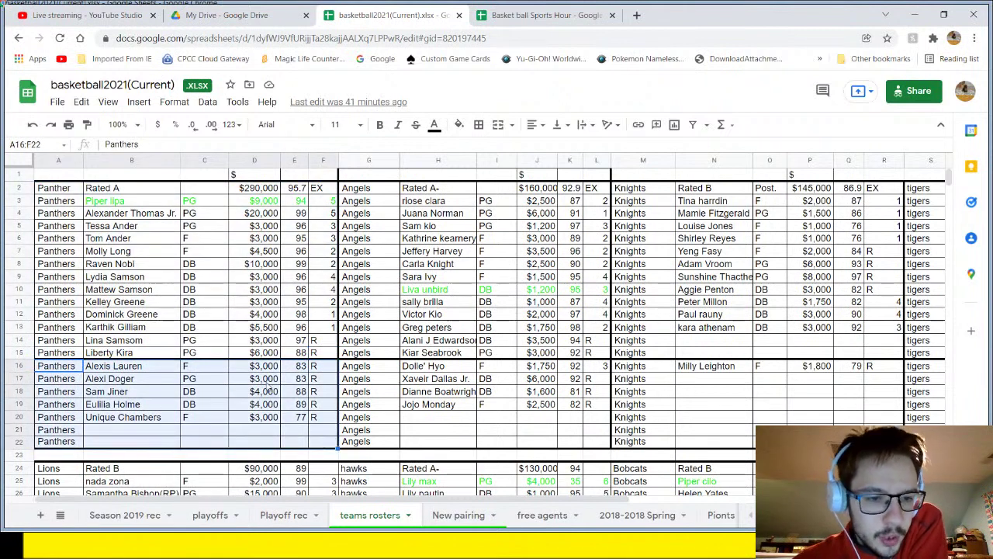
left_click(126, 380)
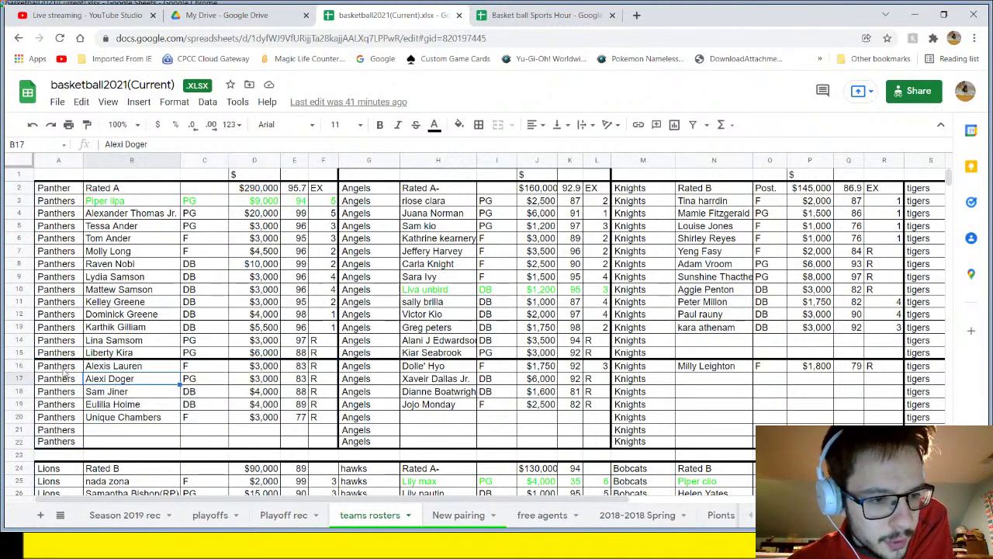
left_click_drag(62, 369, 311, 441)
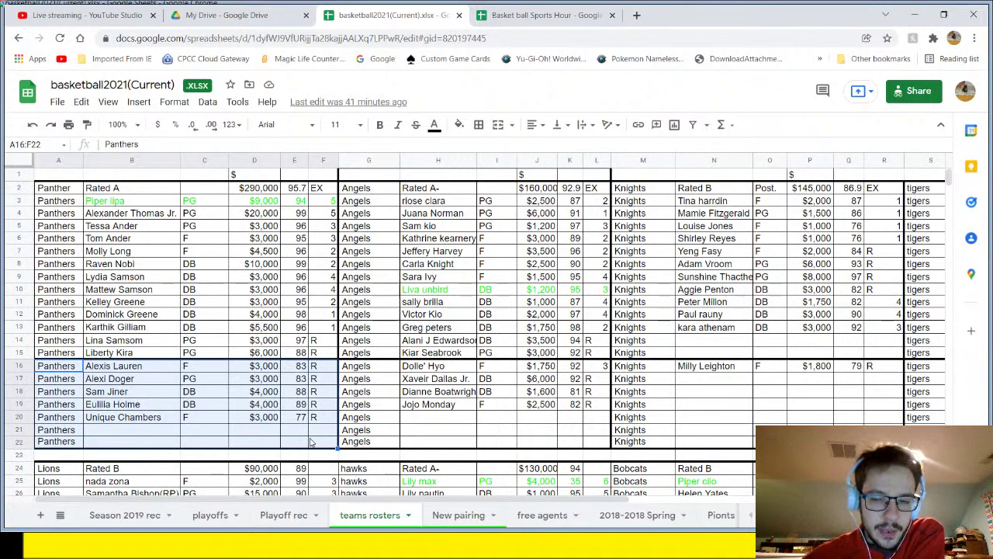
left_click_drag(56, 188, 312, 351)
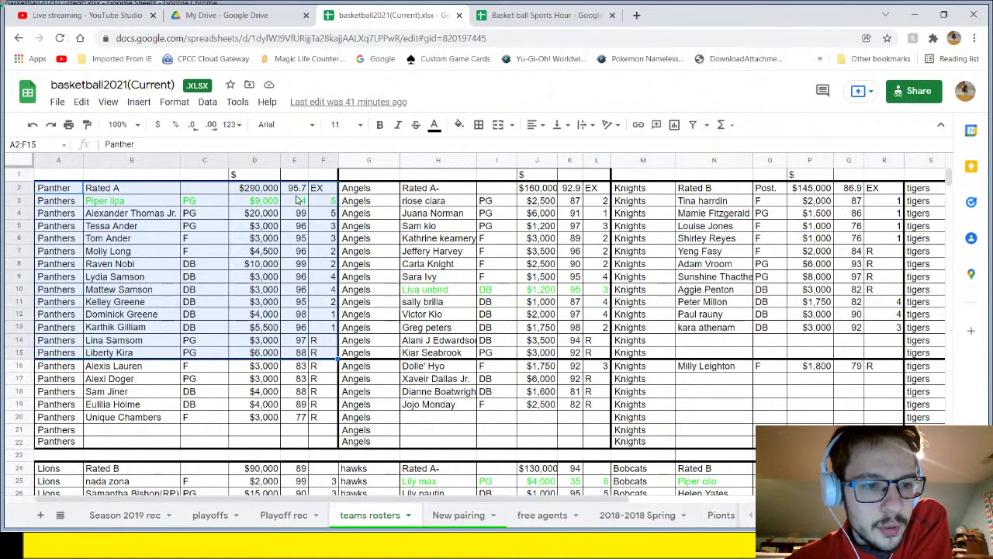
- Switch to the Basket ball Sports Hour spreadsheet and highlight the ranked player list in F13:I23
key("ctrl+Tab")
left_click(417, 282)
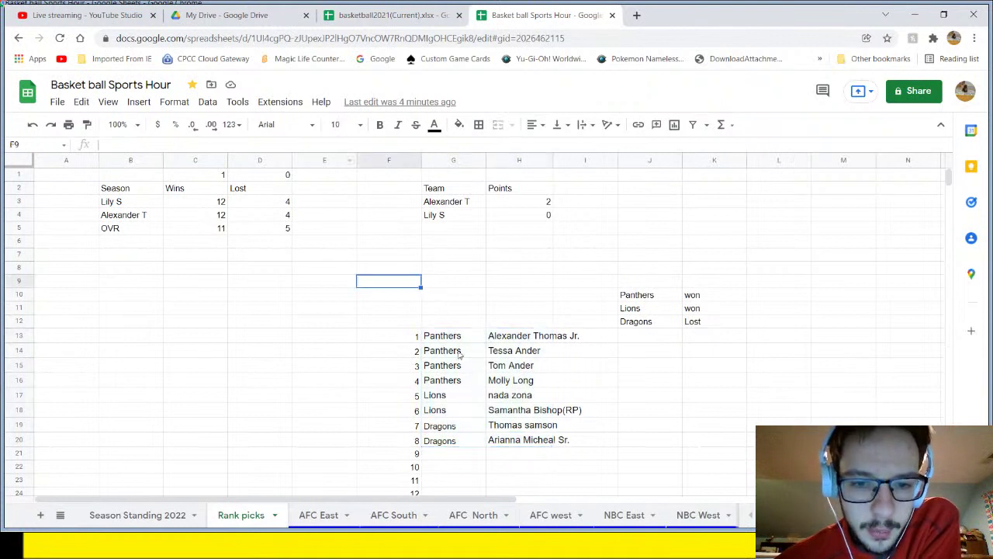
left_click_drag(403, 335, 596, 488)
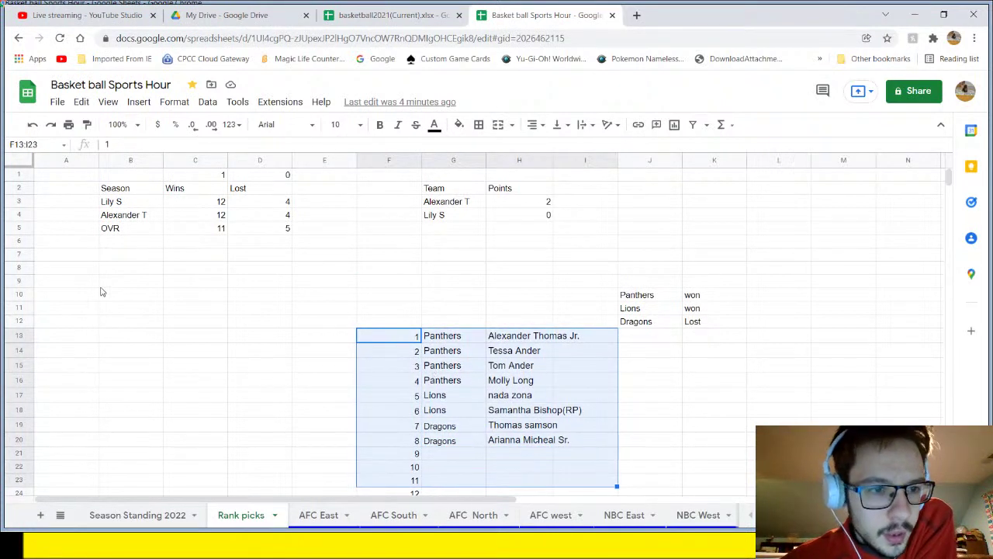
- Review the season wins and losses table, highlighting the OVR row in B5:D5, the row above it and the wins in C3:C5
left_click(128, 190)
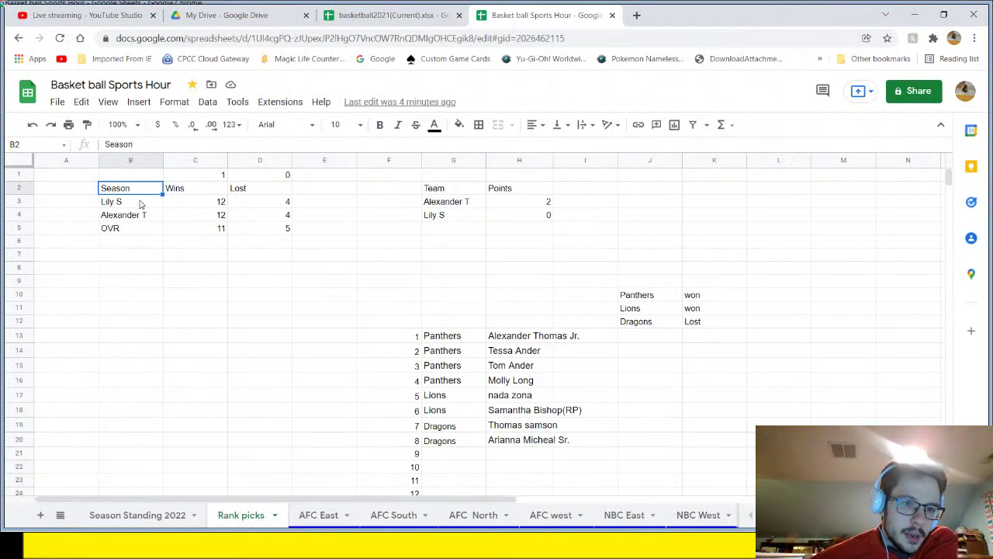
left_click_drag(129, 229, 275, 229)
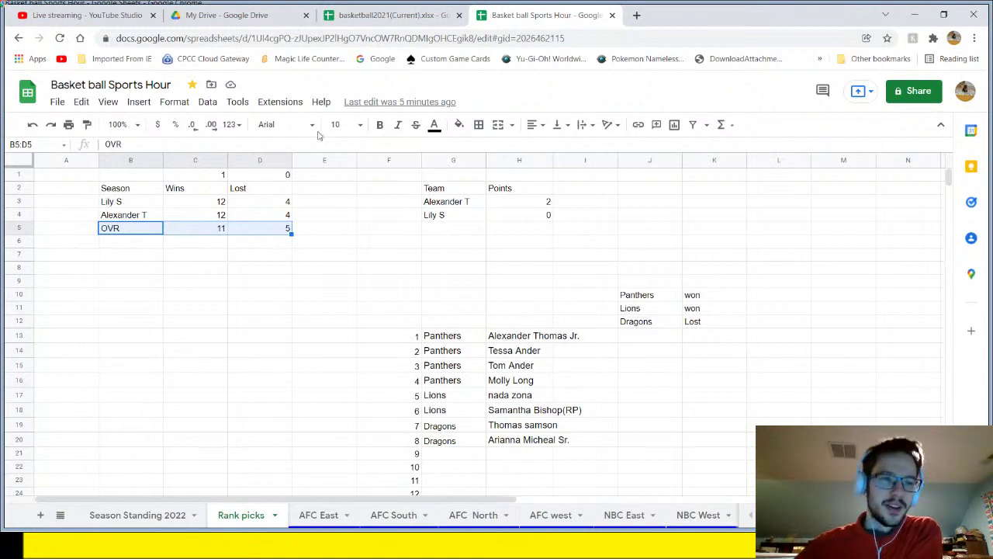
left_click_drag(147, 214, 264, 217)
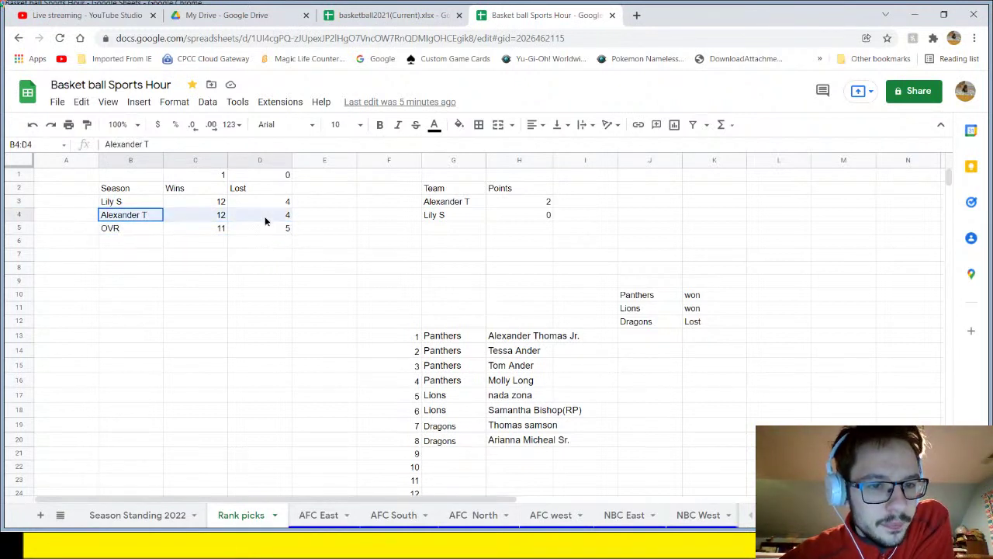
left_click_drag(78, 172, 249, 224)
left_click(209, 202)
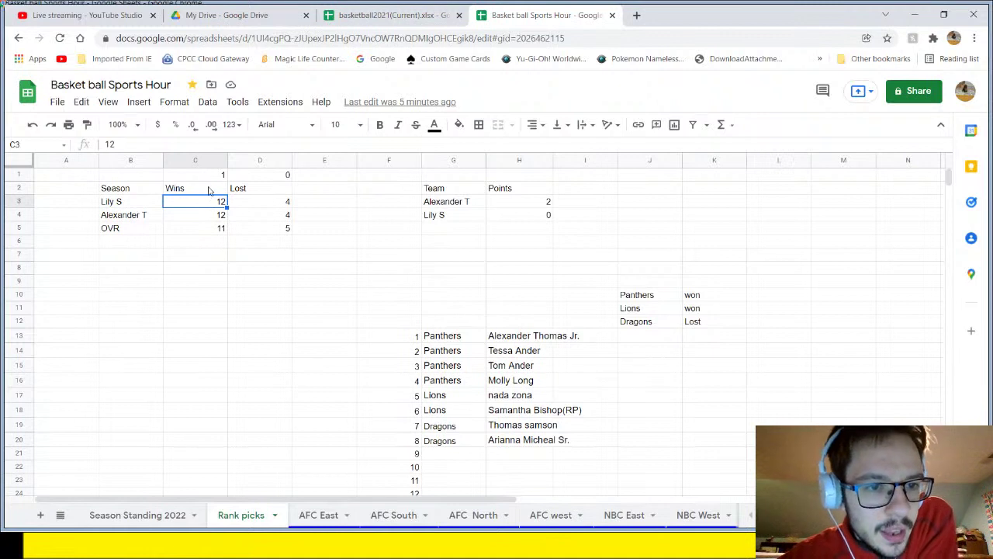
left_click(220, 230, "shift")
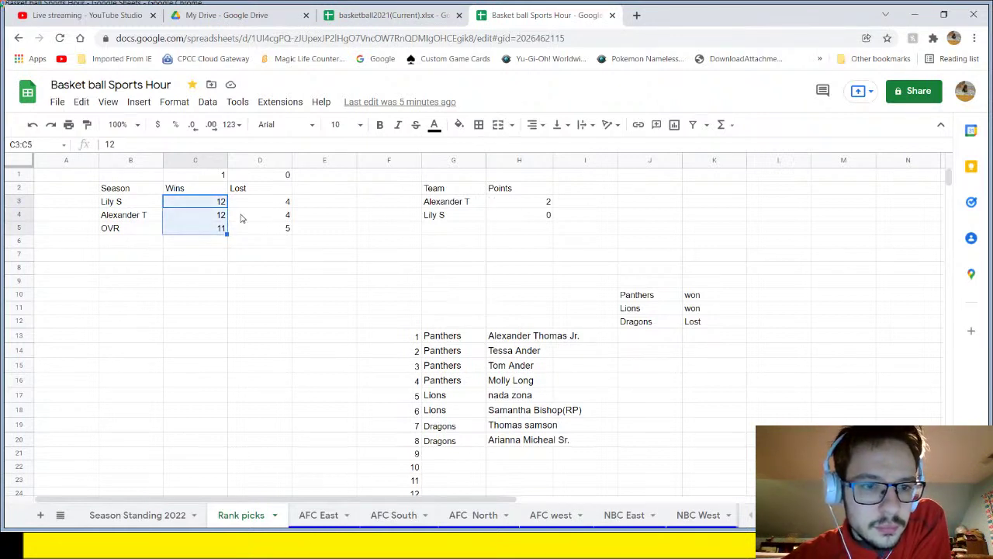
left_click(197, 206)
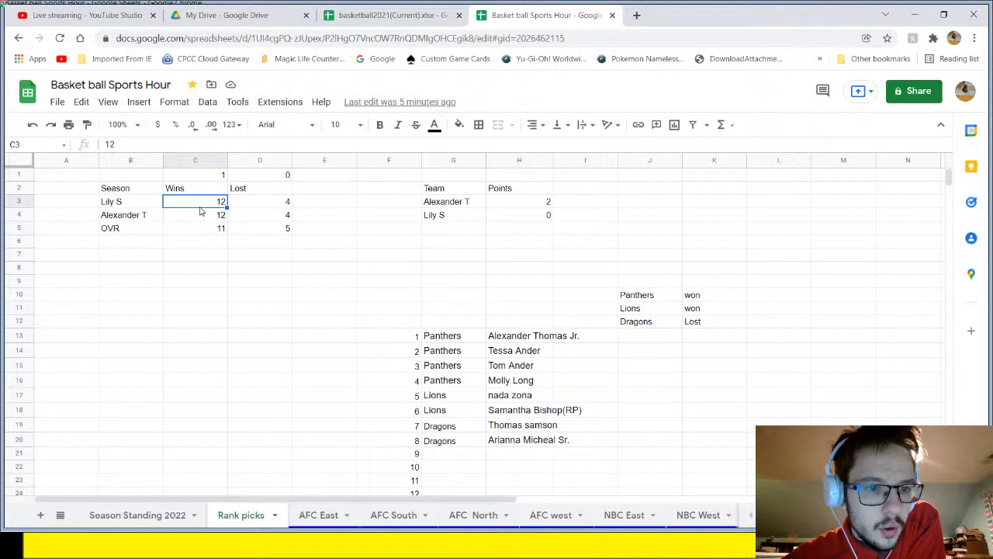
left_click(200, 211, "shift")
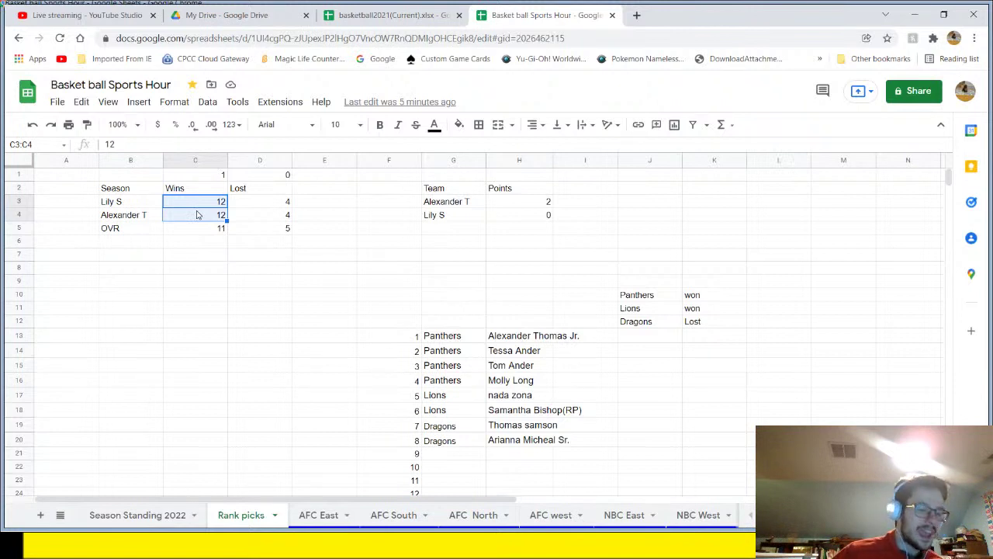
left_click(211, 254)
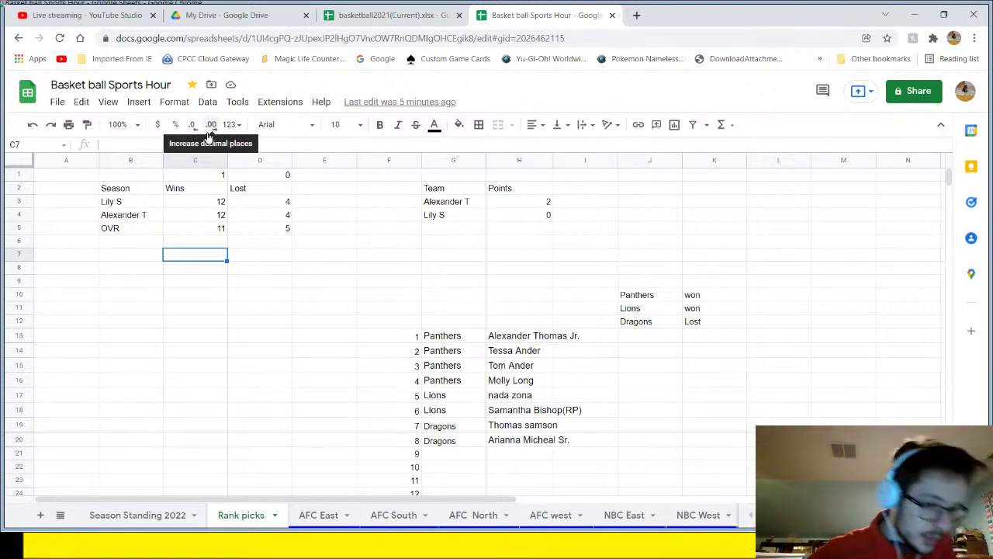
type("2")
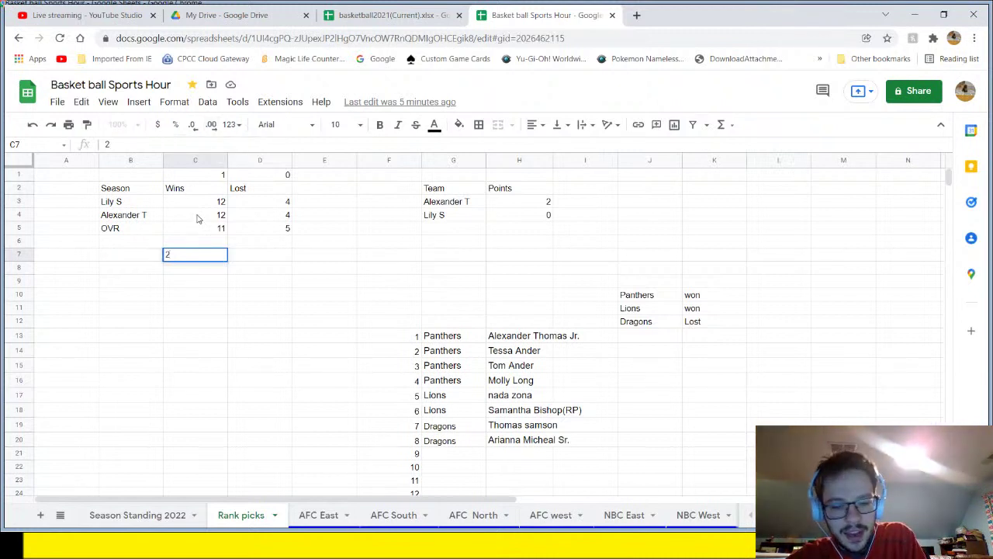
type("88")
left_click(215, 285)
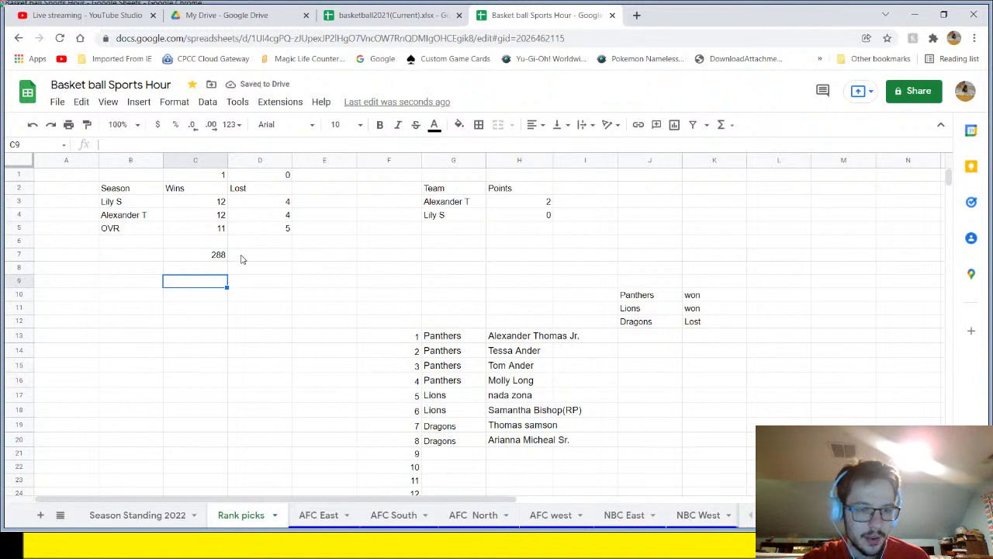
left_click(242, 256)
type("288")
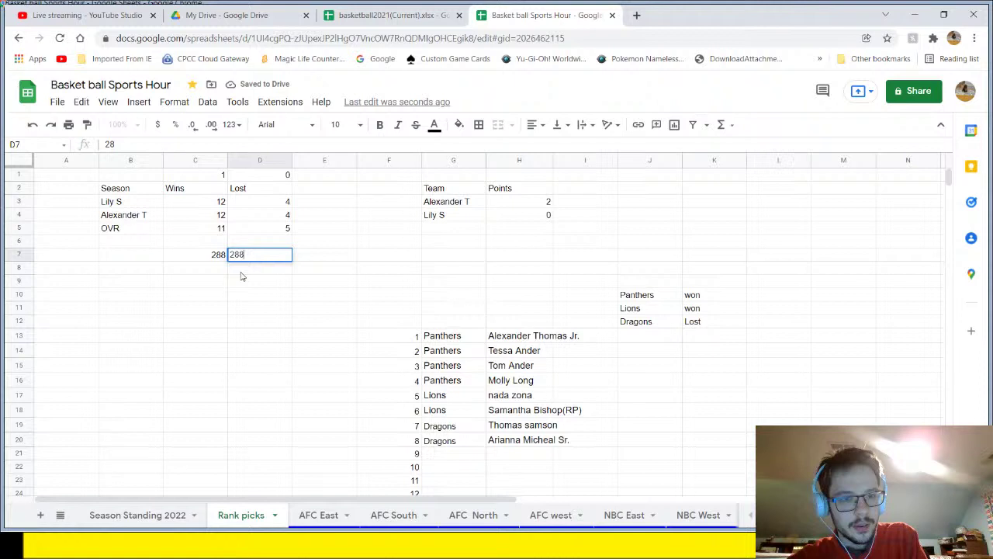
key("Escape")
key("shift+Left")
key("Delete")
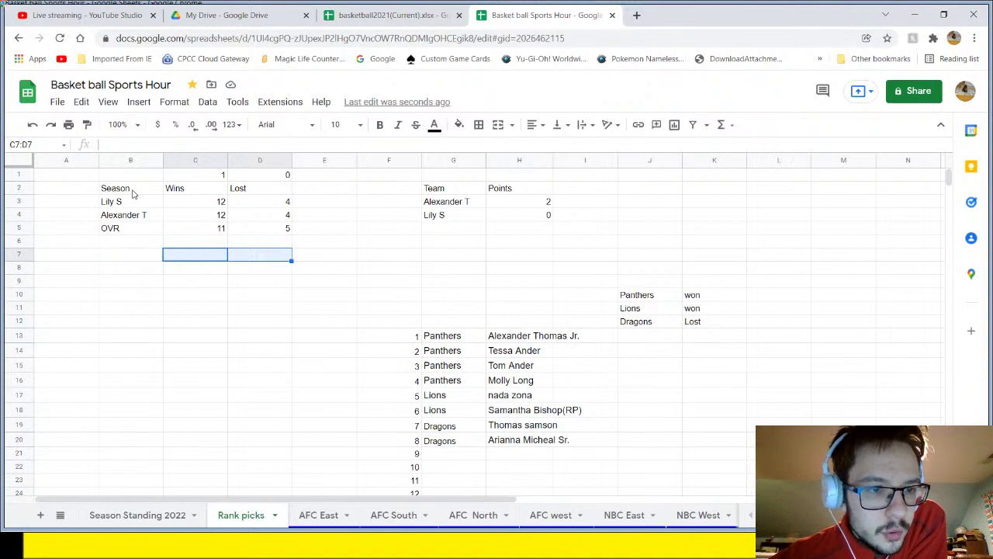
- Highlight the season win and loss records in B3:D5, ending on the first wins cell
left_click_drag(141, 200, 264, 224)
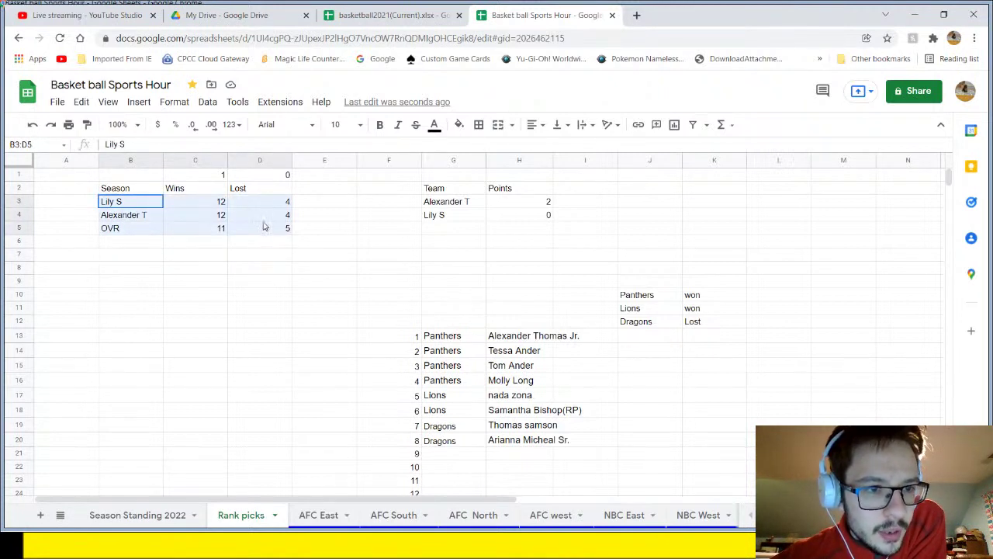
left_click(172, 205)
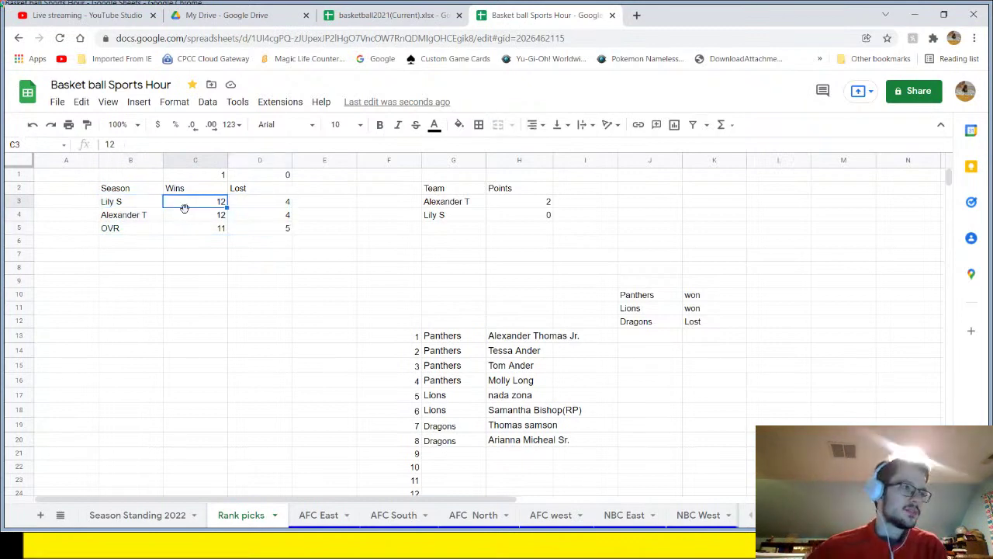
- Return to the basketball2021(Current) spreadsheet and view the Pionts sheet, ending on the Season 2019 rec sheet
left_click(339, 15)
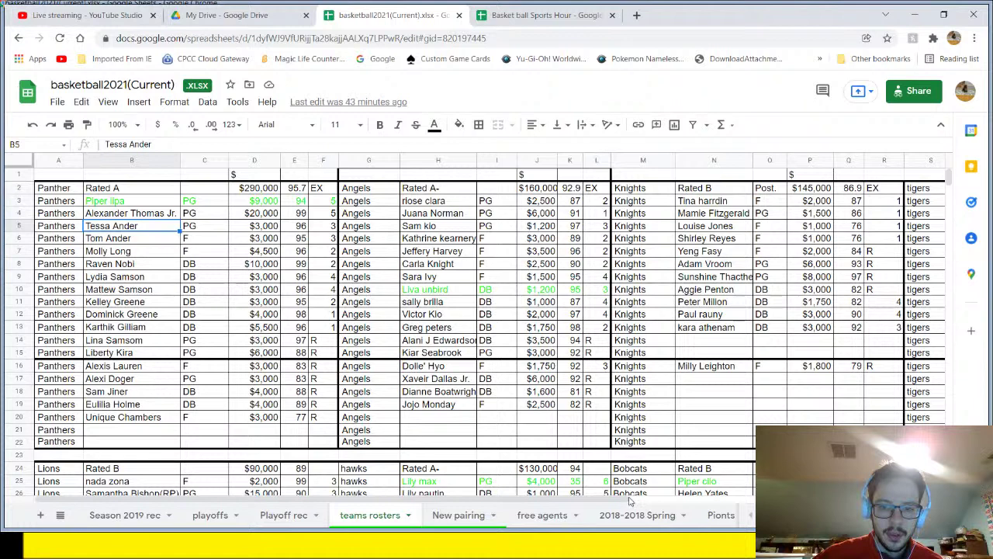
left_click(721, 514)
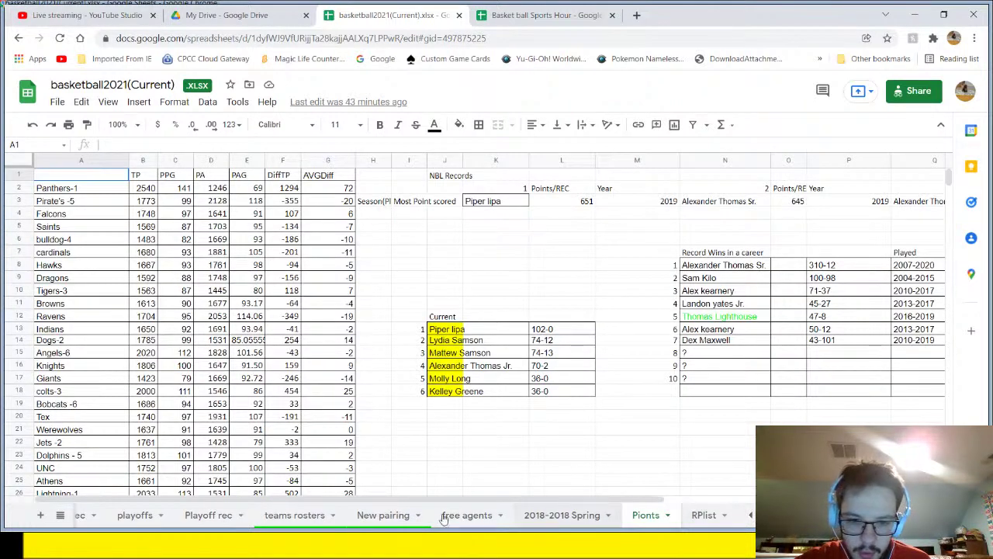
left_click(86, 522)
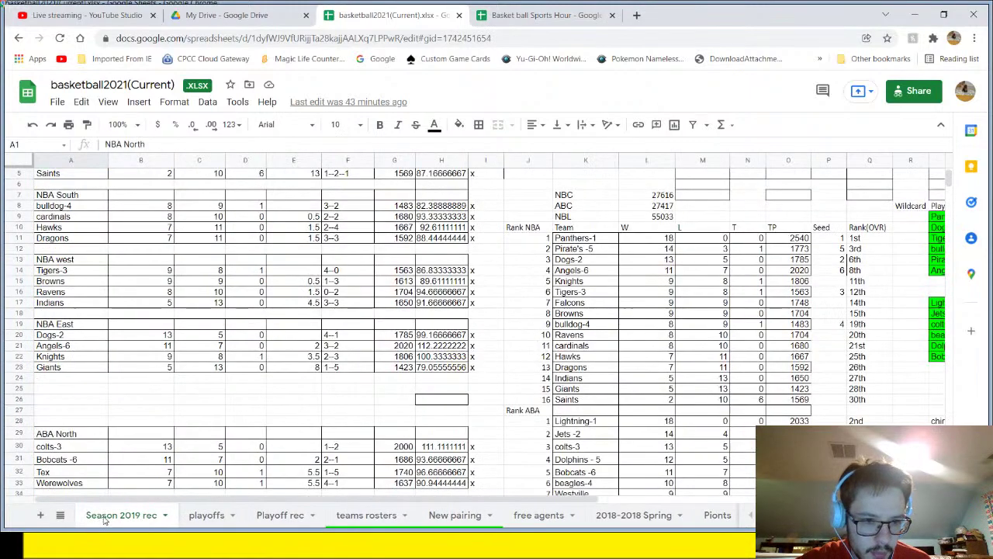
- Review the NBA and ABA standings on the Season 2019 rec sheet, then open the New pairing sheet
scroll(378, 458, "down", 5)
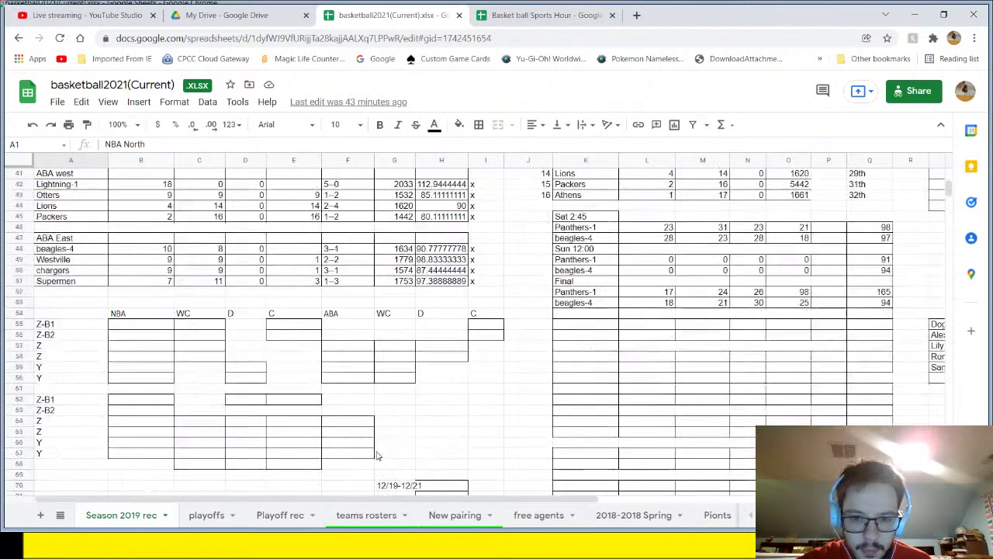
scroll(377, 456, "up", 3)
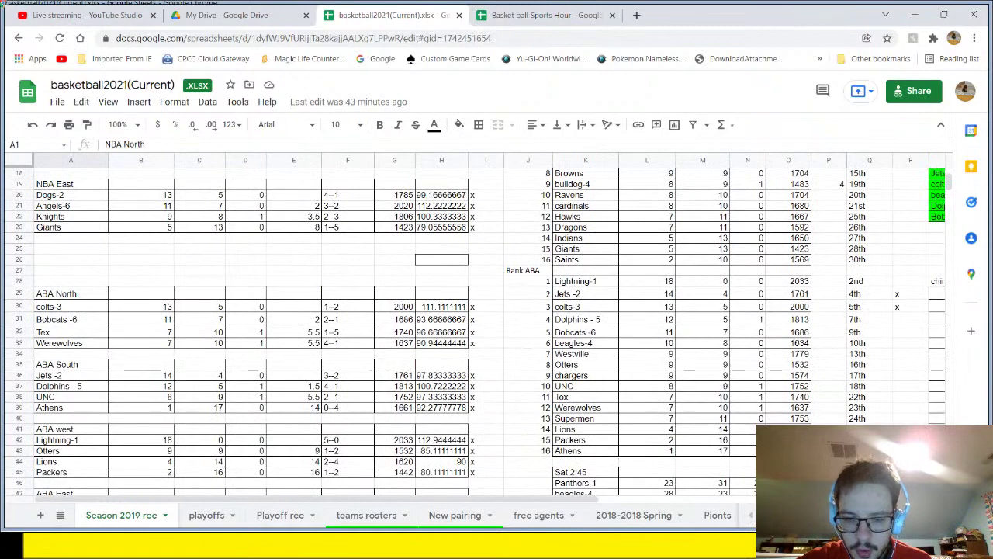
scroll(499, 310, "down", 2)
scroll(485, 318, "up", 3)
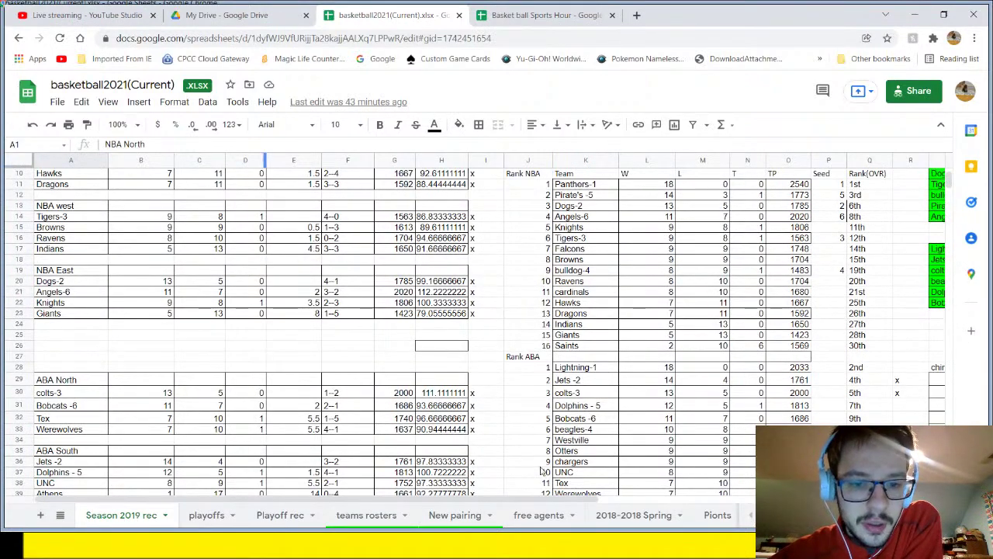
left_click(465, 519)
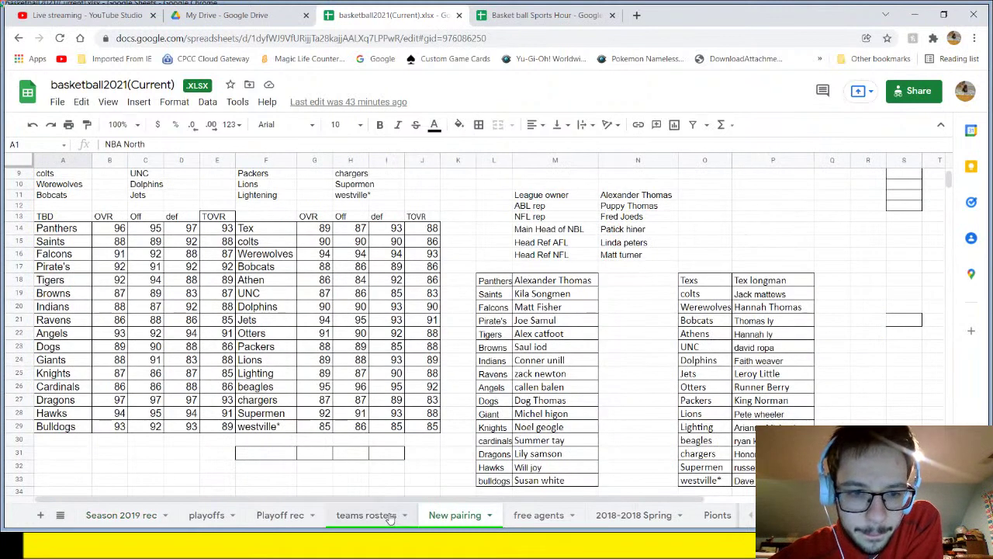
- Switch to the Basket ball Sports Hour spreadsheet and change the wins column heading in C2 to Win
left_click(519, 9)
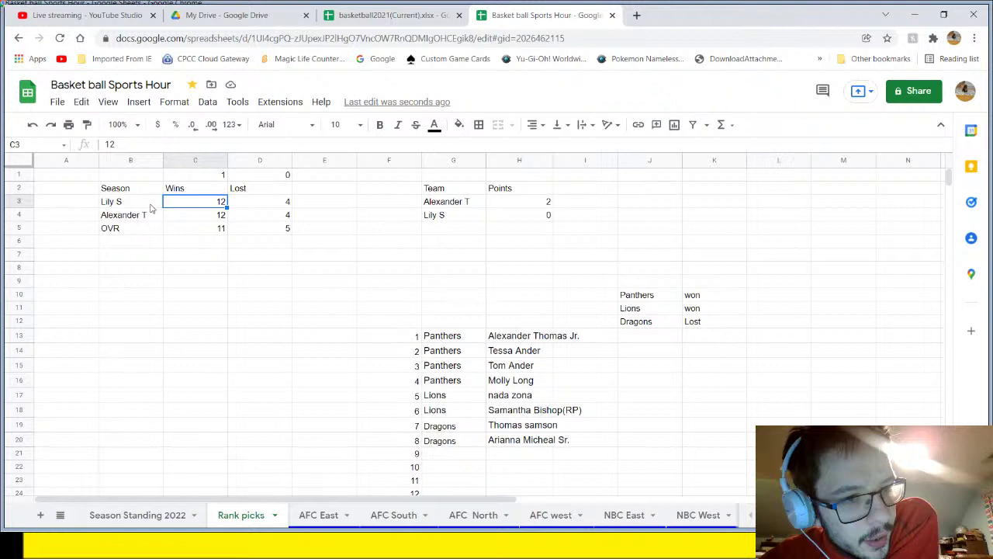
key("Up")
key("Return")
key("BackSpace")
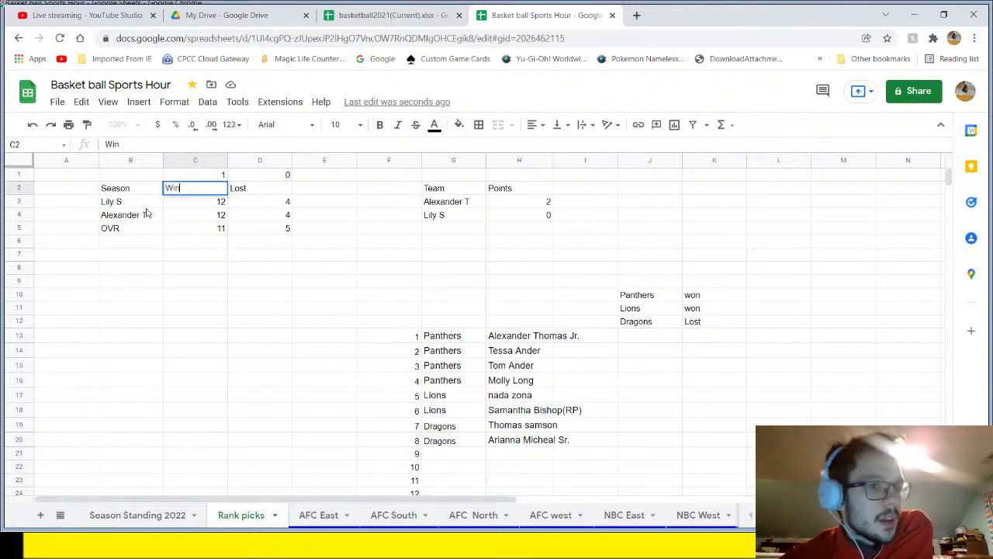
- Open the NBL Games spreadsheet from Google Drive and highlight the Week 1 teams in A2:A17 and the opening matchup in A2:C2
left_click(193, 19)
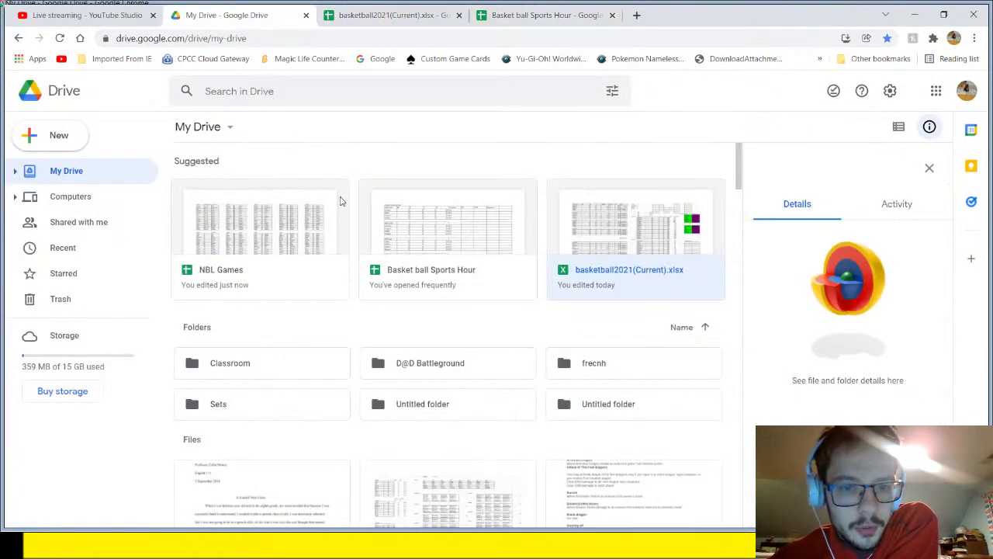
double_click(235, 244)
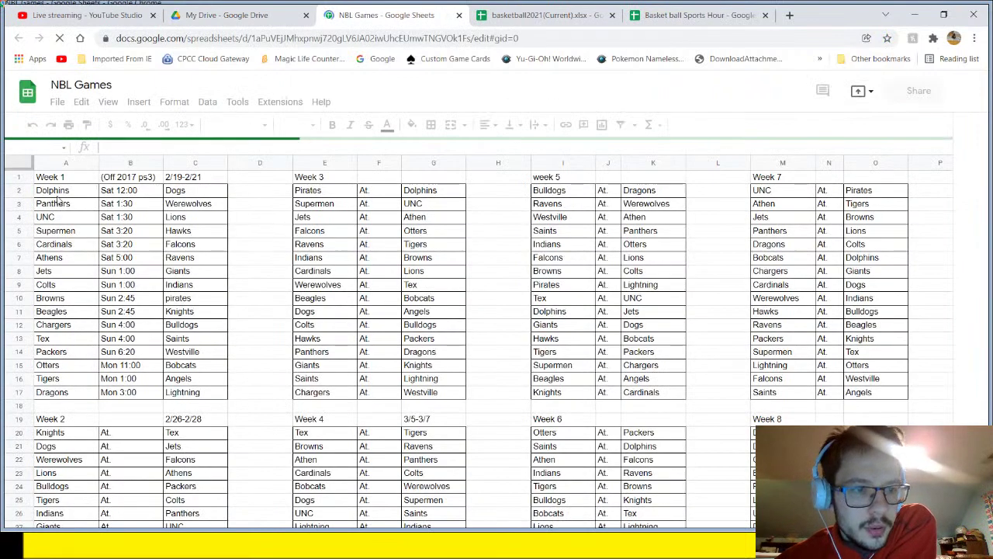
left_click_drag(60, 192, 72, 388)
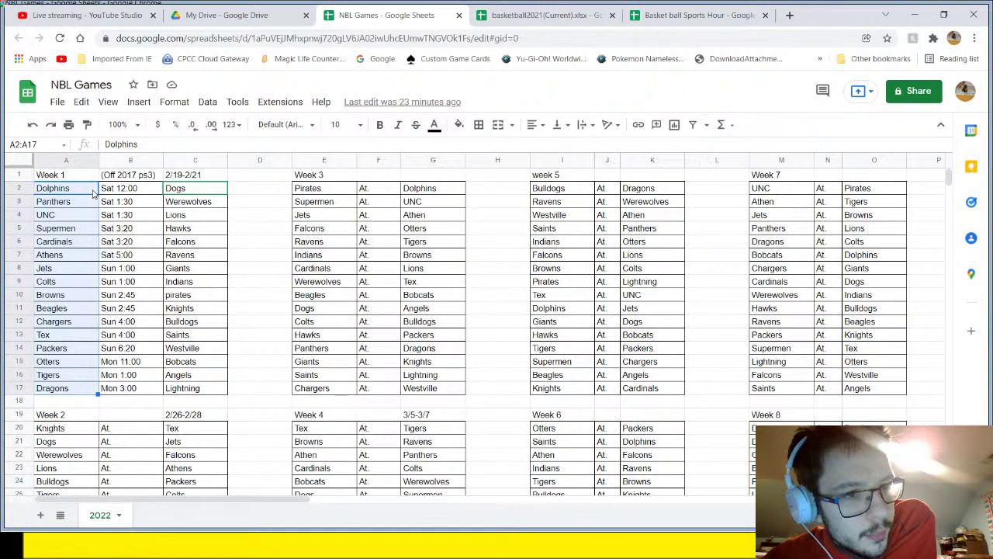
left_click_drag(93, 192, 177, 194)
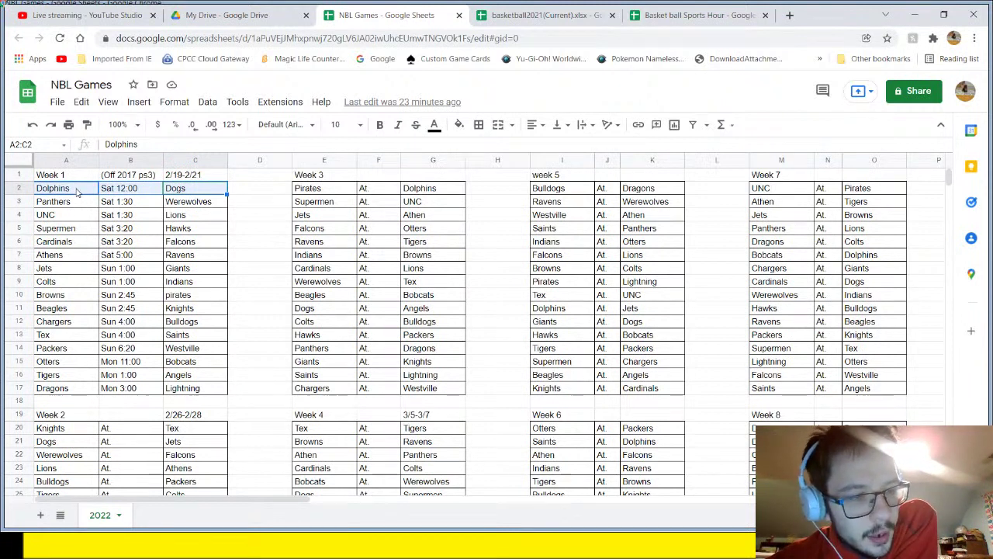
- Highlight the Week 1 teams in A2:A17 and their opponents in C2:C17
left_click_drag(78, 191, 90, 393)
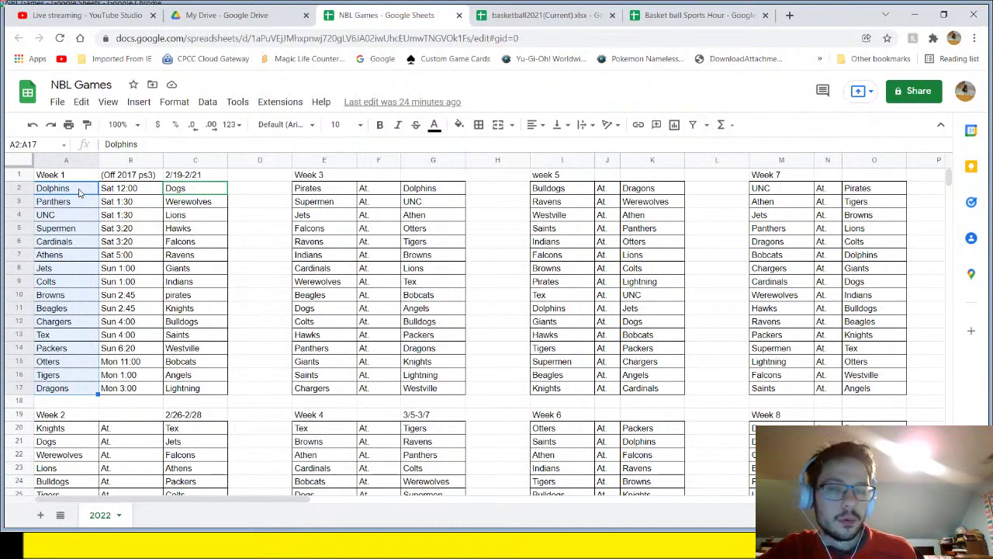
left_click_drag(77, 194, 73, 388)
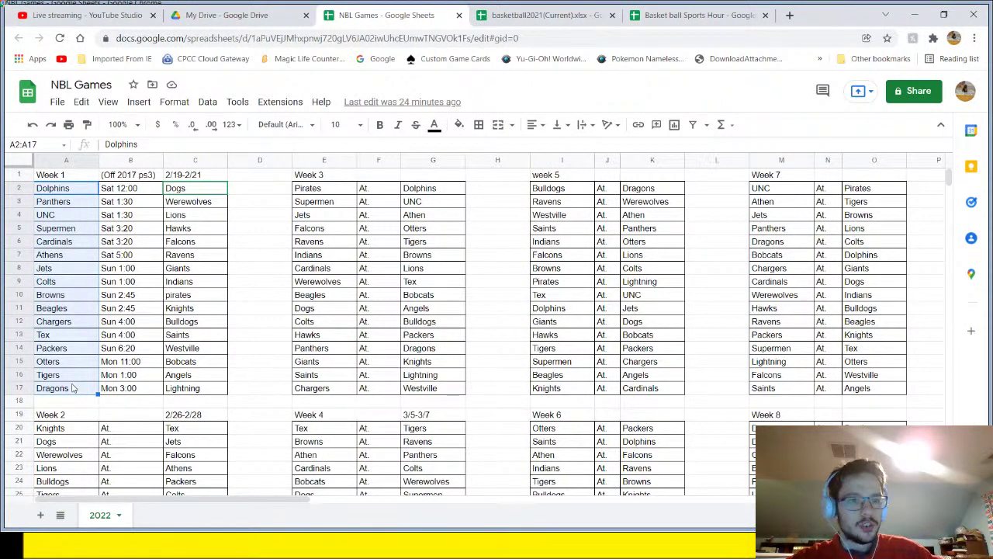
left_click_drag(189, 190, 187, 392)
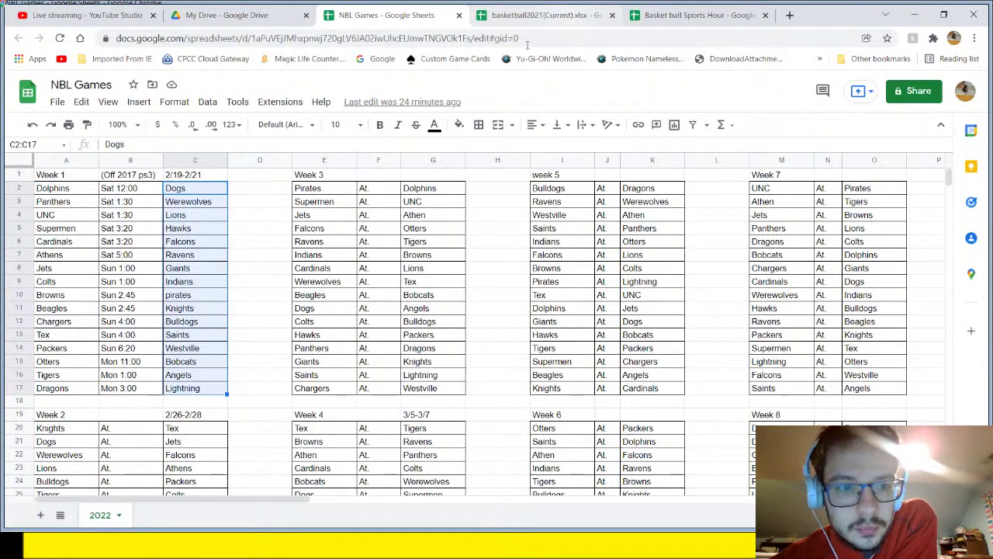
- Highlight the Week 1 heading in A1:C1, the game times in column B and the full Week 1 schedule in A2:C17
left_click_drag(77, 180, 200, 177)
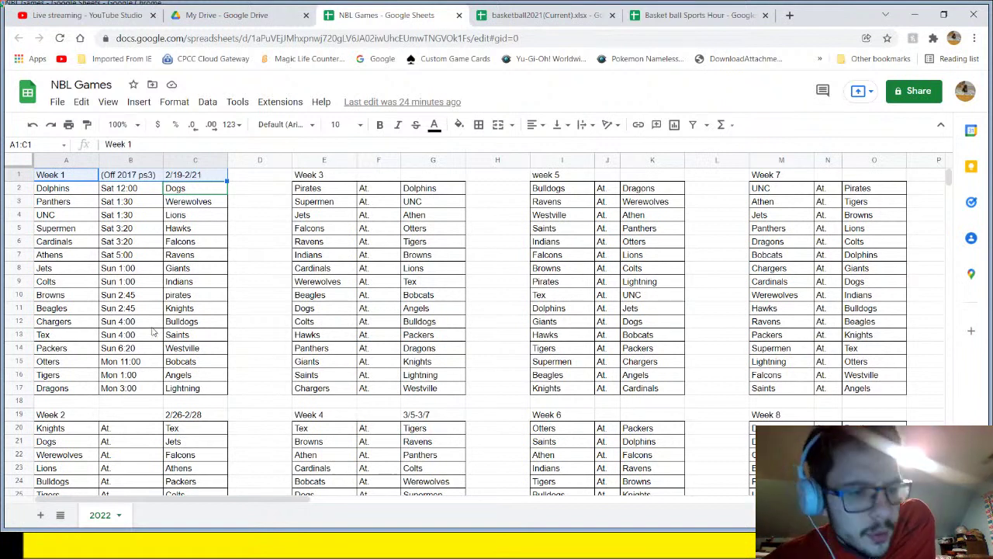
left_click(133, 389)
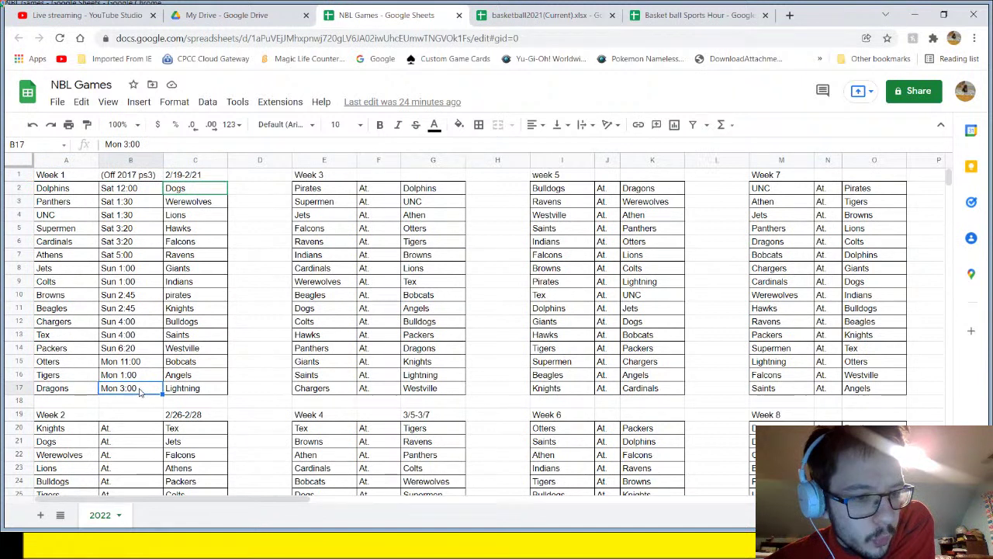
left_click_drag(124, 188, 120, 375)
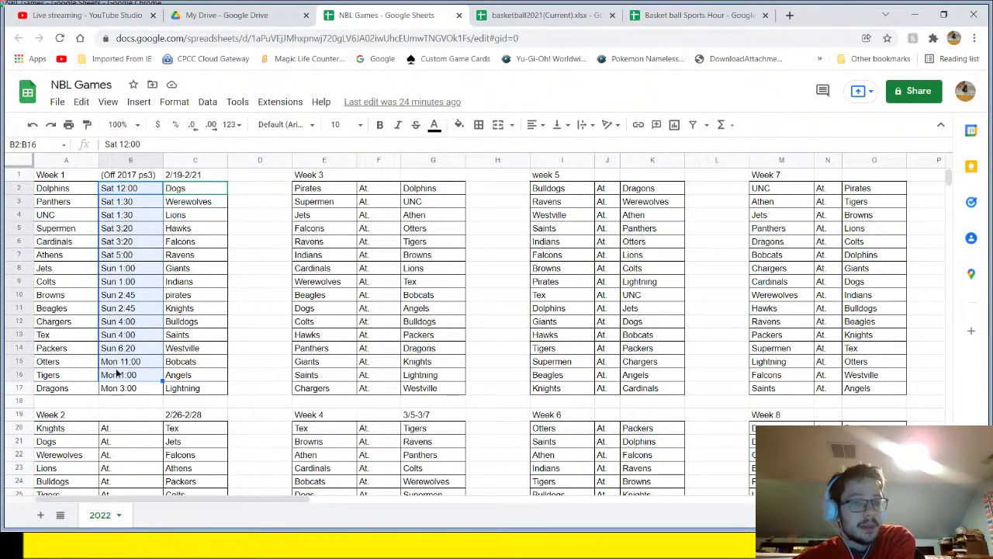
left_click_drag(50, 188, 190, 393)
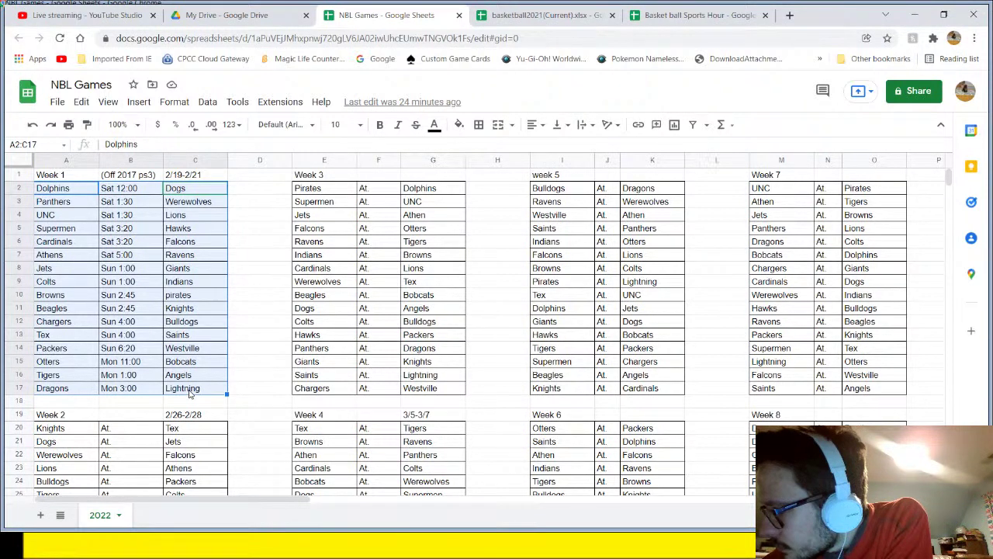
- Capitalize the Week 1 team name in C10 so it reads Pirates
double_click(170, 296)
key("BackSpace")
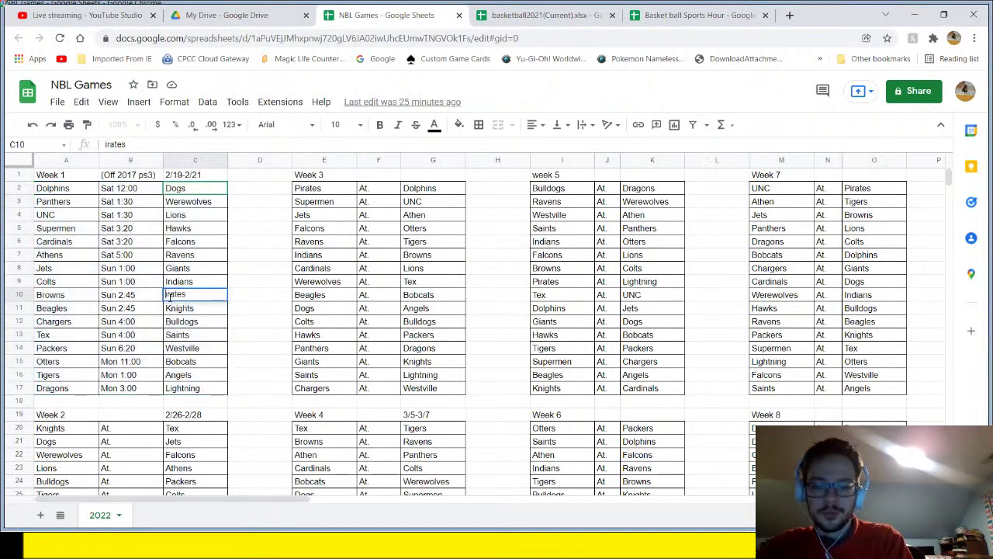
type("P")
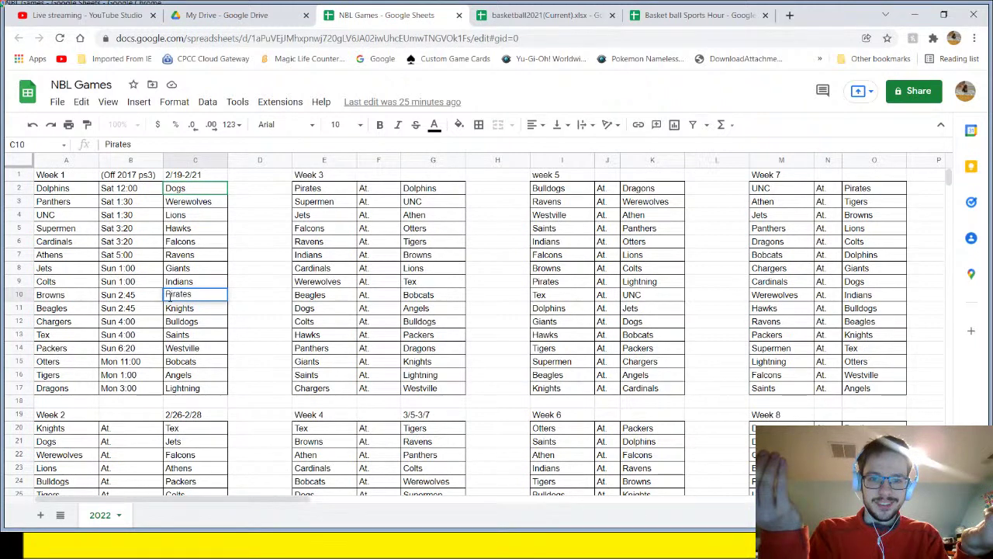
- Switch to the Basket ball Sports Hour spreadsheet and highlight the season record rows B3:D3, B5:D5 and B4:D4 in turn
left_click(702, 15)
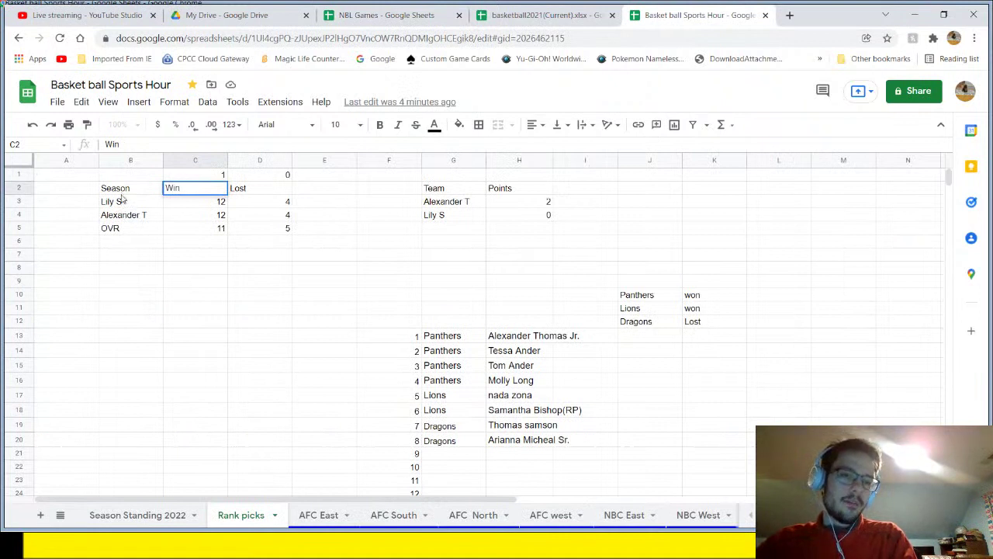
left_click_drag(117, 202, 288, 204)
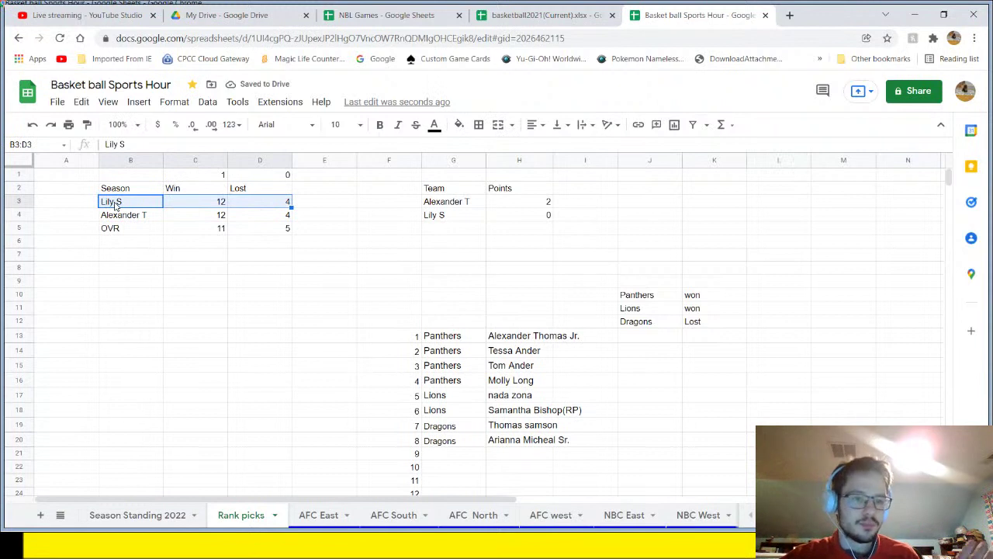
left_click_drag(128, 231, 288, 226)
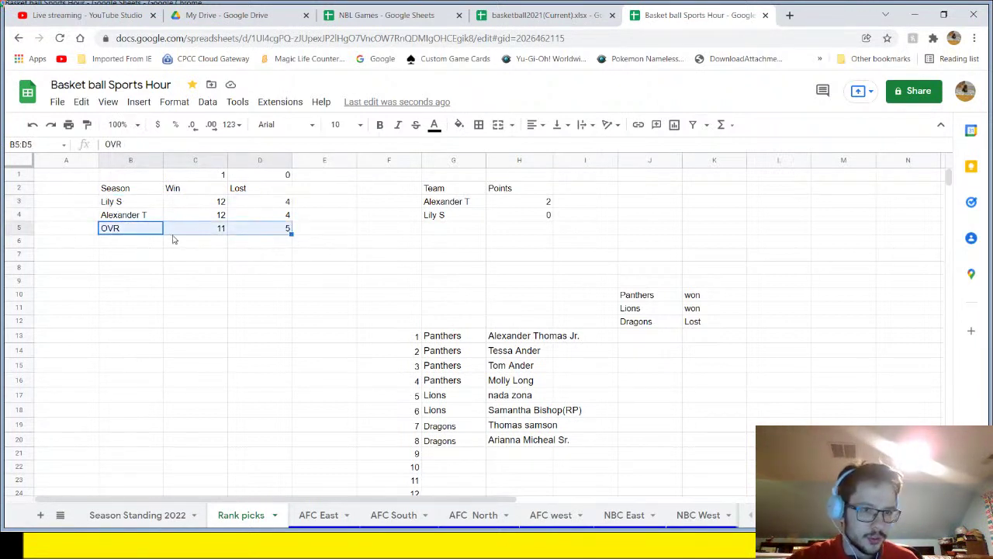
left_click_drag(146, 217, 285, 216)
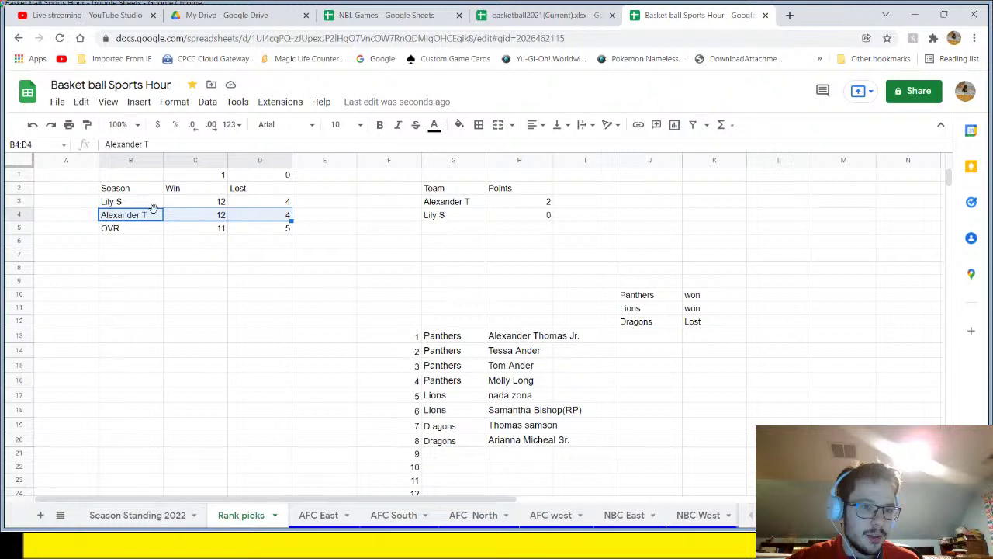
left_click_drag(154, 204, 287, 203)
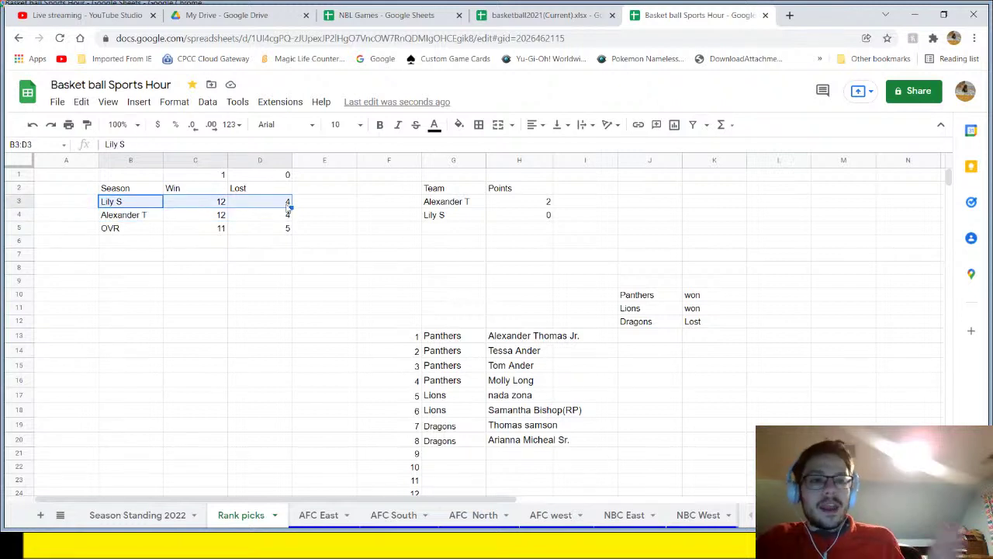
- Select the first season record again, covering its name, wins and losses in B3:D3
left_click(149, 206)
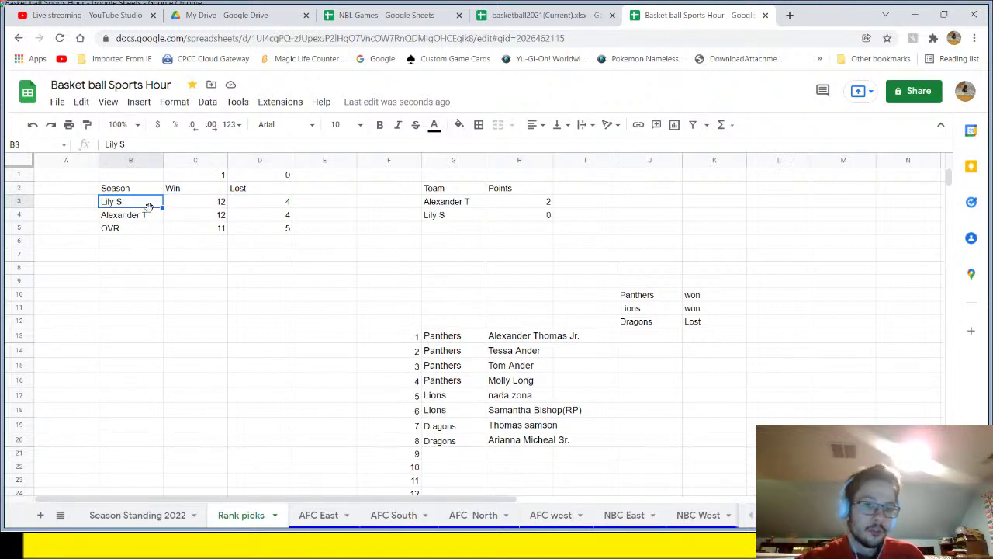
left_click_drag(194, 206, 272, 210)
key("Left")
key("shift+Right")
key("shift+Right")
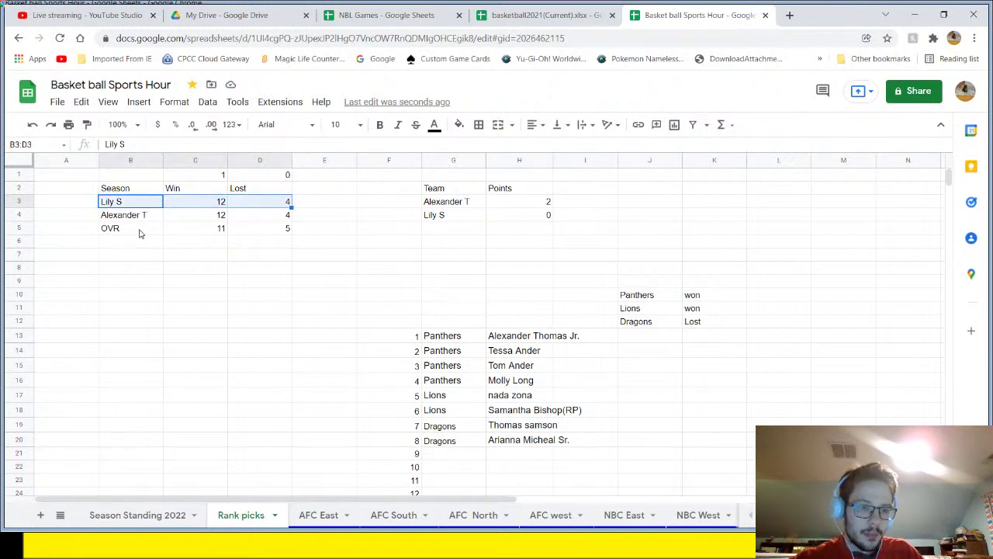
- Add a new entry below the OVR row with the abbreviated name in B6 and 9 wins in C6
left_click(146, 244)
type("Arm")
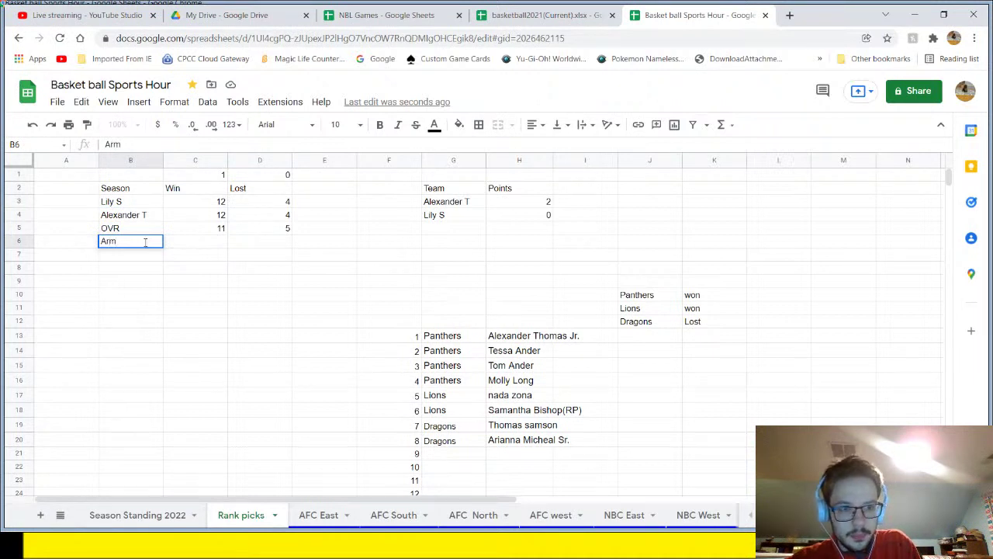
type(" F")
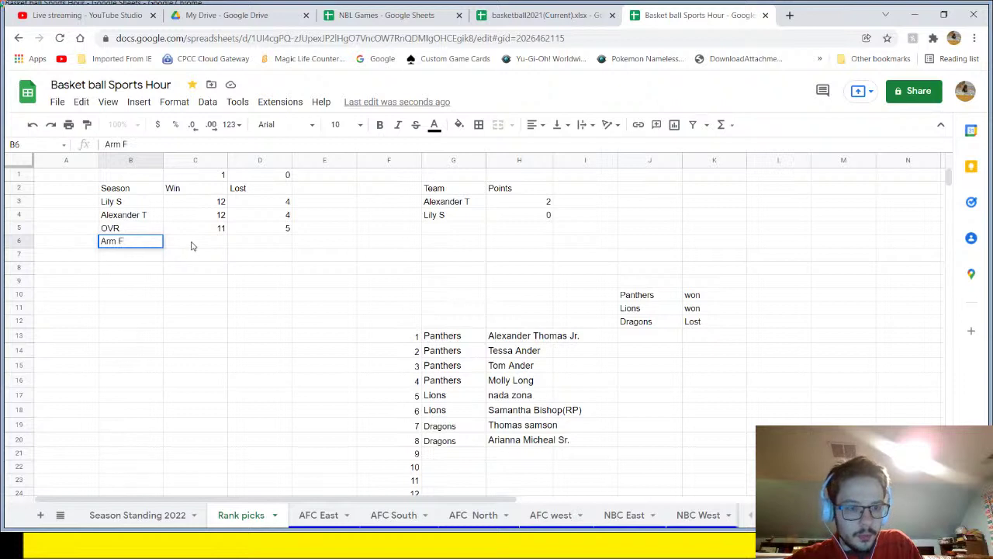
left_click(192, 242)
type("1")
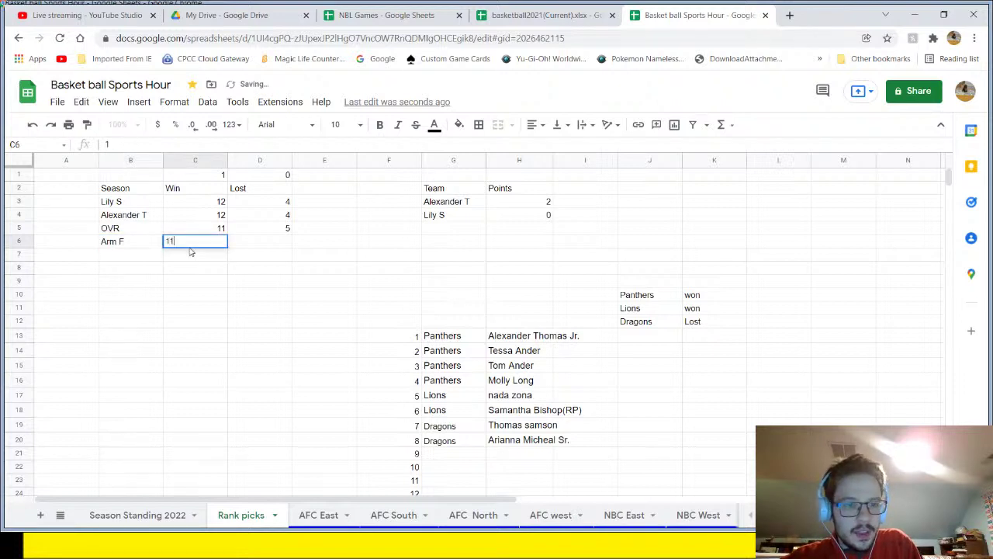
type("1")
key("BackSpace")
key("BackSpace")
type("9")
- Enter 7 losses in D6 for the new season entry
left_click(250, 247)
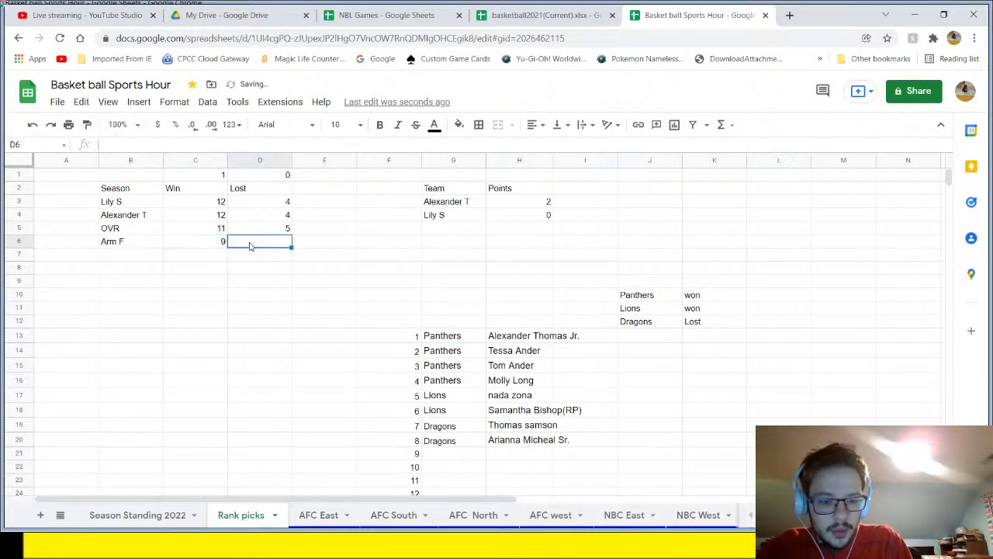
double_click(250, 242)
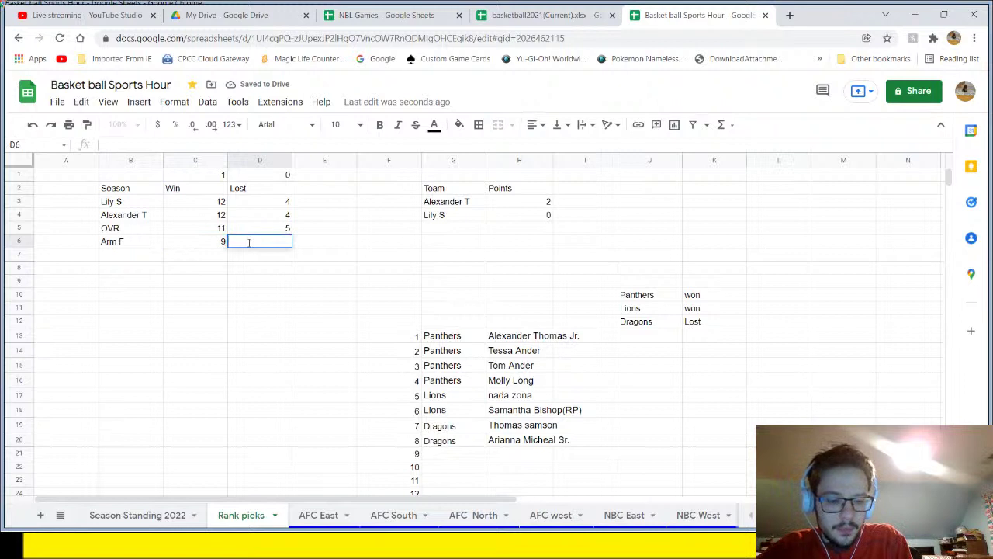
type("6")
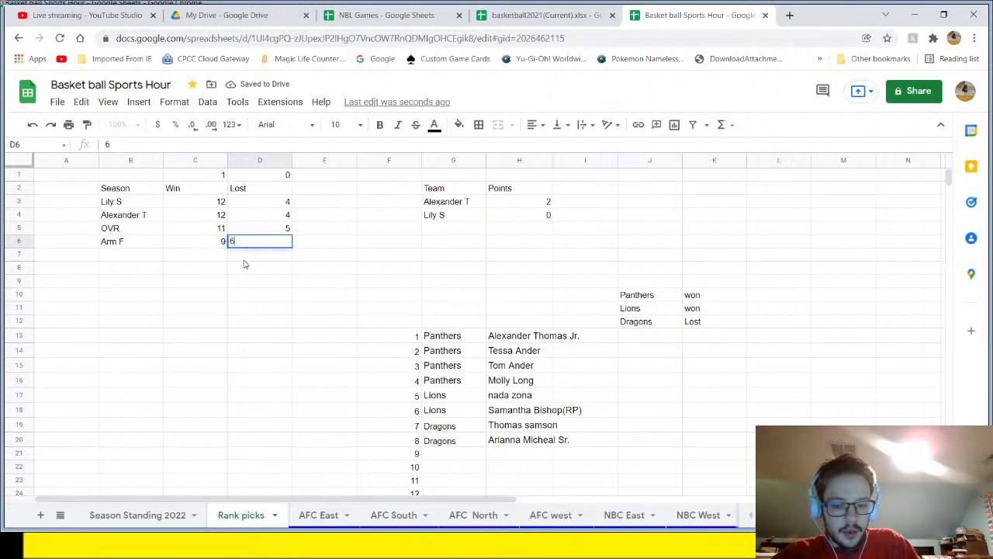
type("7")
key("Return")
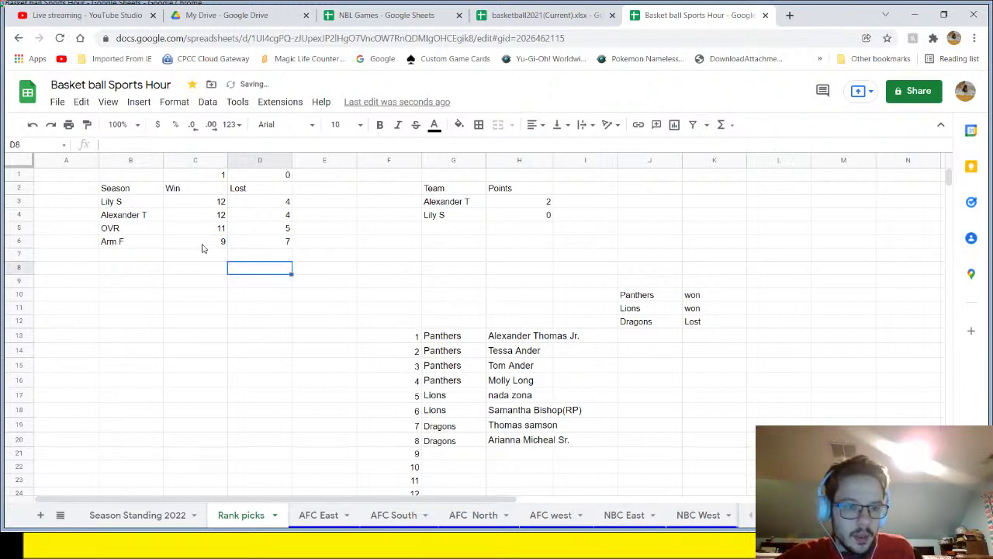
- Highlight the new entry's record in C6:D6 and the first season record in B3:D3
left_click_drag(204, 248, 262, 243)
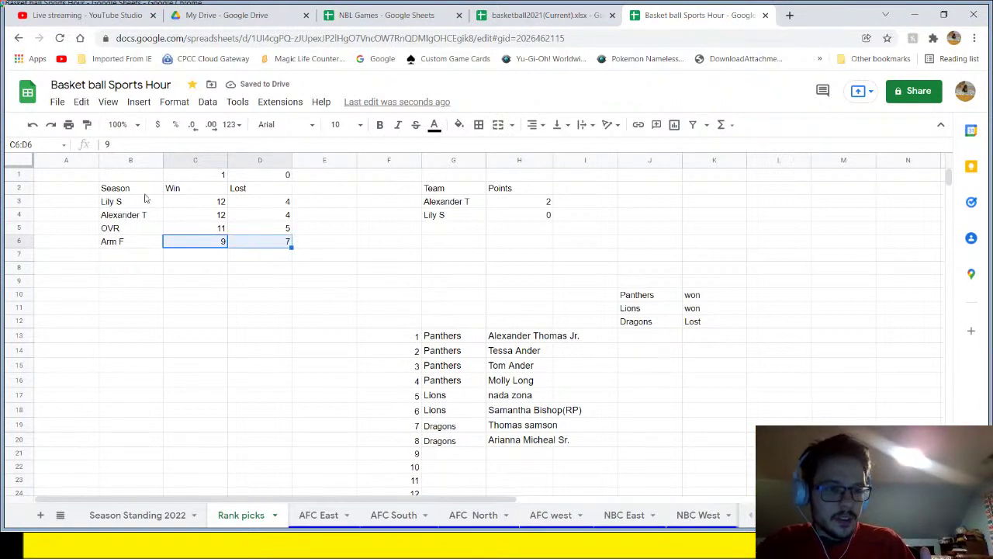
left_click_drag(140, 205, 253, 206)
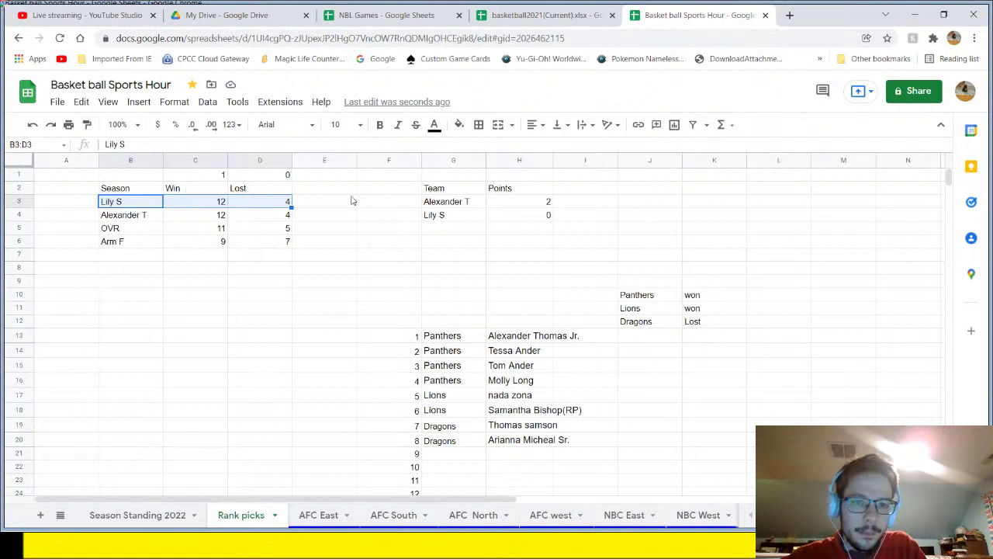
- Highlight the team points table in G2:H4, and open the teams rosters sheet of the basketball2021(Current) spreadsheet
left_click_drag(457, 192, 543, 215)
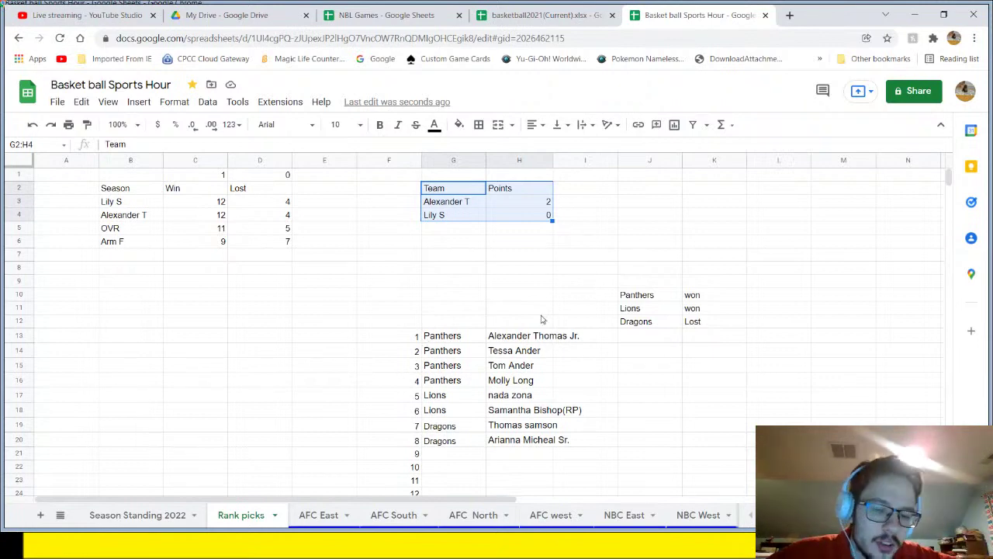
left_click(497, 15)
left_click(359, 518)
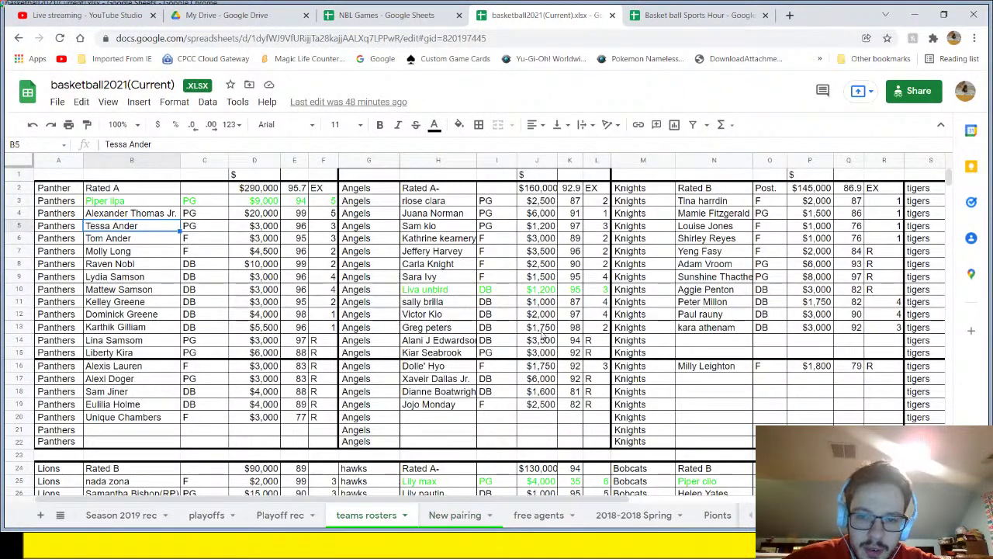
left_click(544, 332)
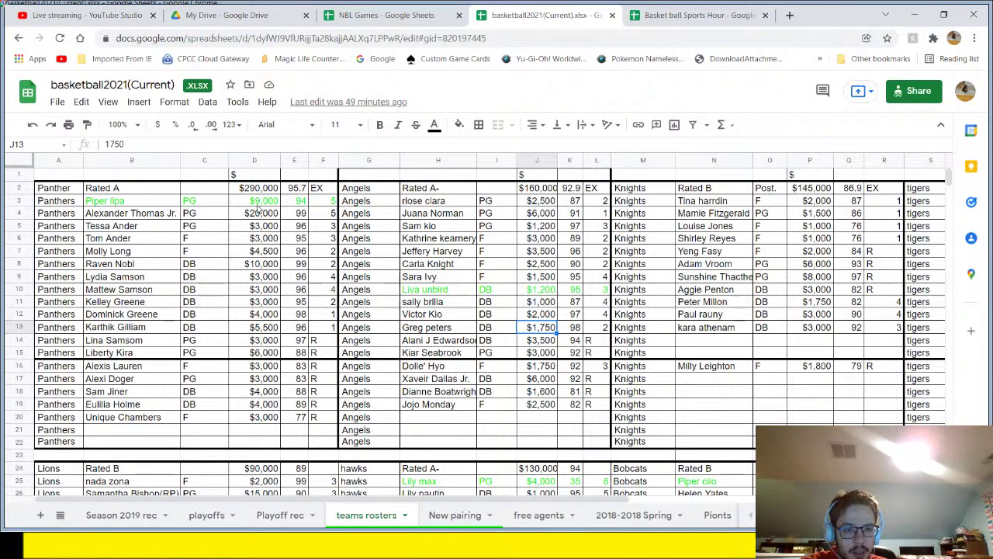
- Highlight the Panthers' salaries in D3:D20 and D3:D15, and the Angels' salaries in J3:J15
left_click_drag(259, 205, 264, 418)
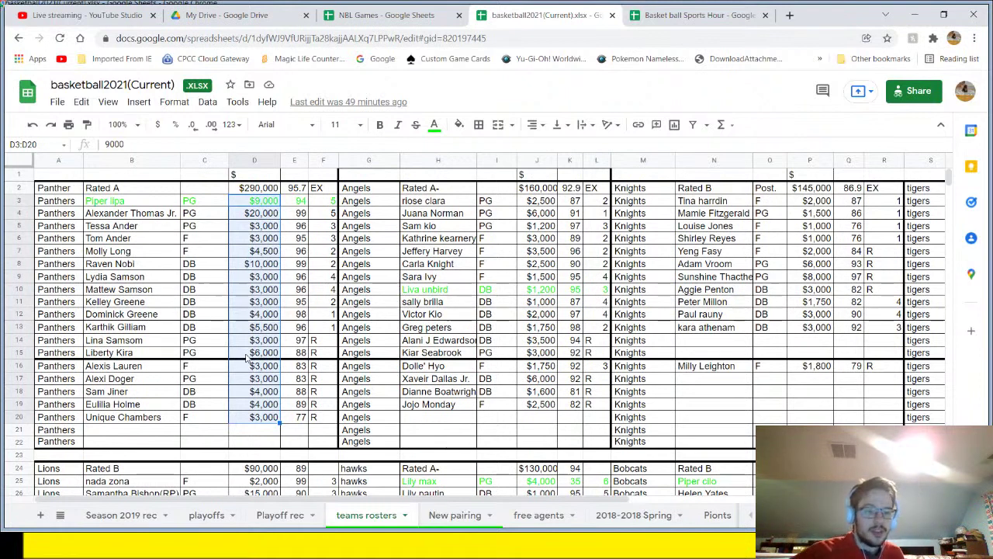
left_click_drag(247, 353, 238, 201)
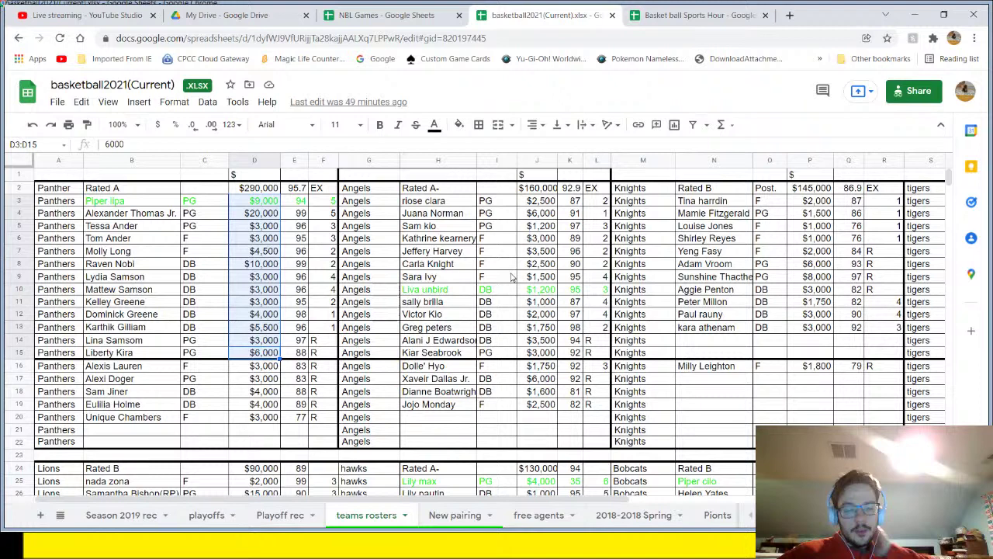
left_click_drag(553, 204, 550, 359)
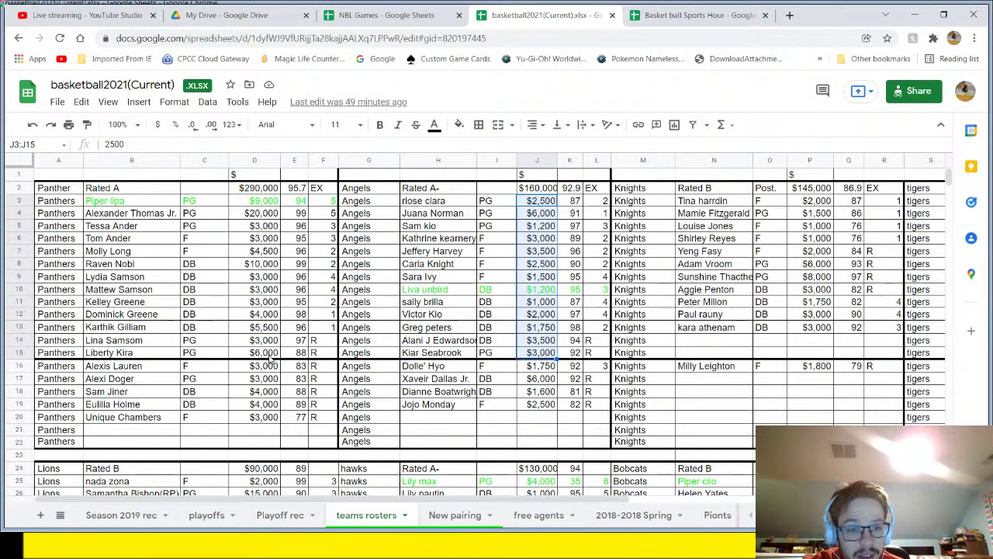
- Look over the rosters below the Panthers and Angels, and examine the individual Panthers salaries in D8 and D4
scroll(290, 298, "down", 5)
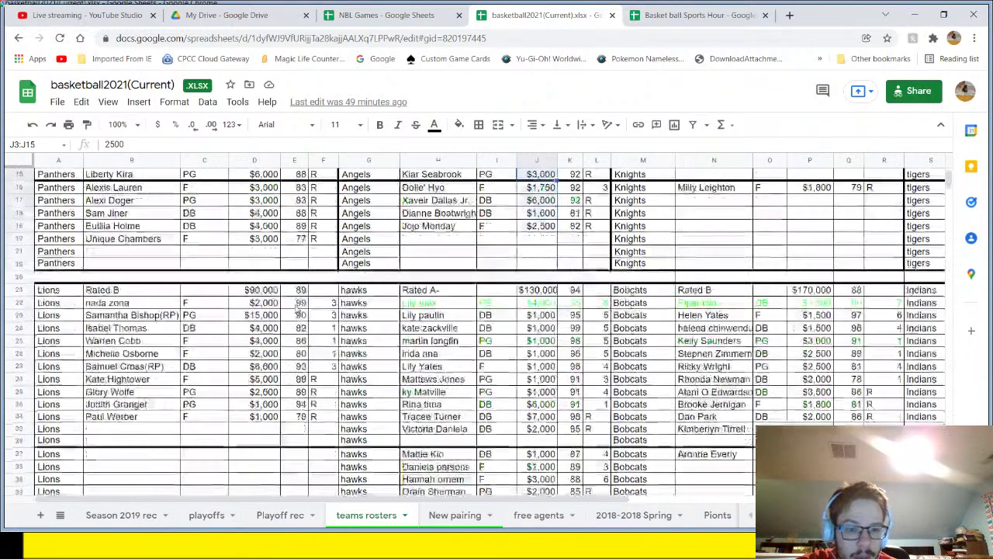
scroll(297, 308, "down", 1)
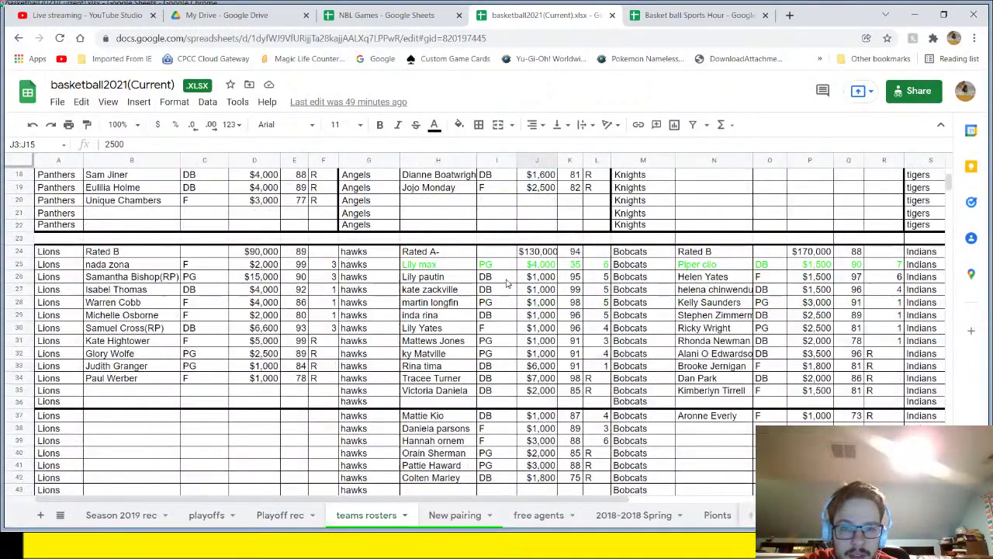
scroll(348, 354, "down", 8)
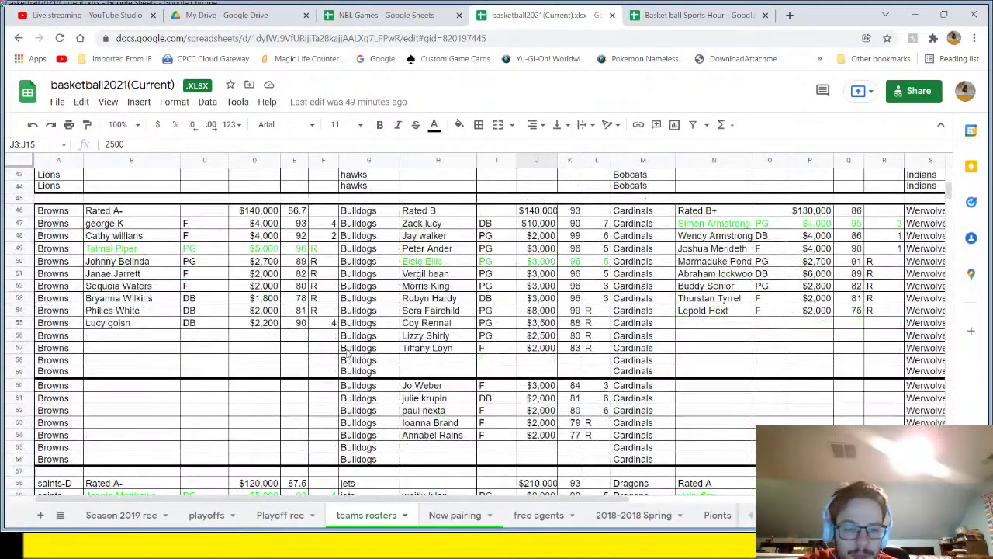
scroll(348, 355, "up", 13)
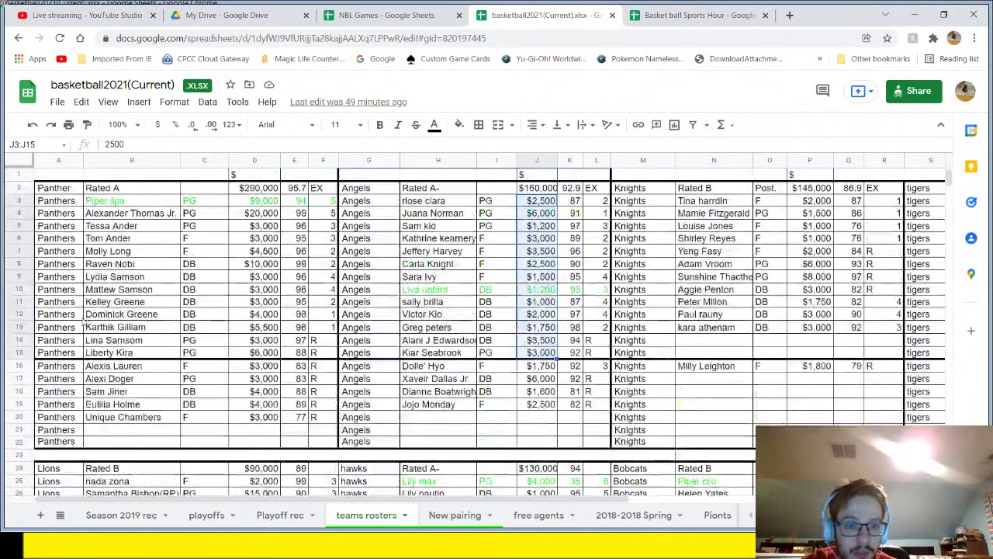
left_click(250, 266)
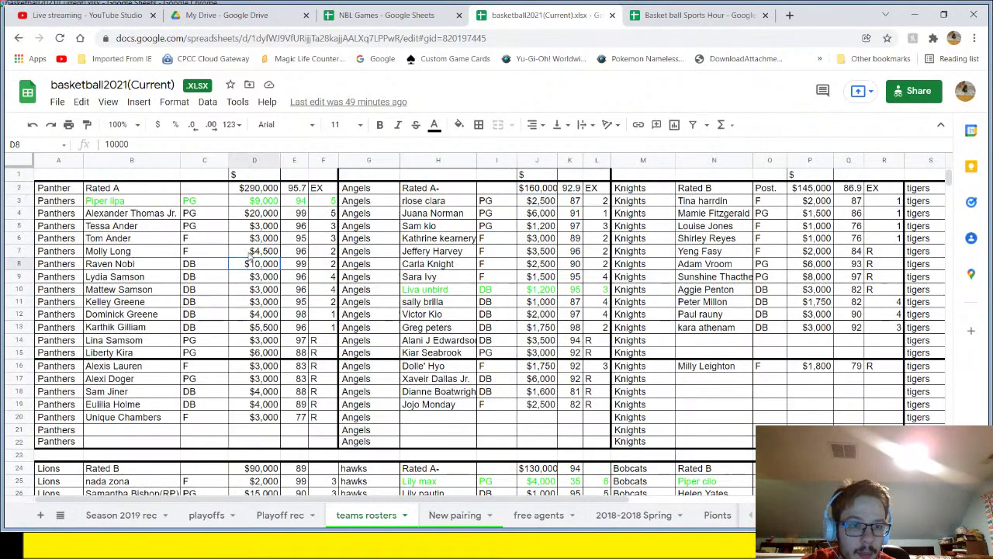
left_click(247, 219)
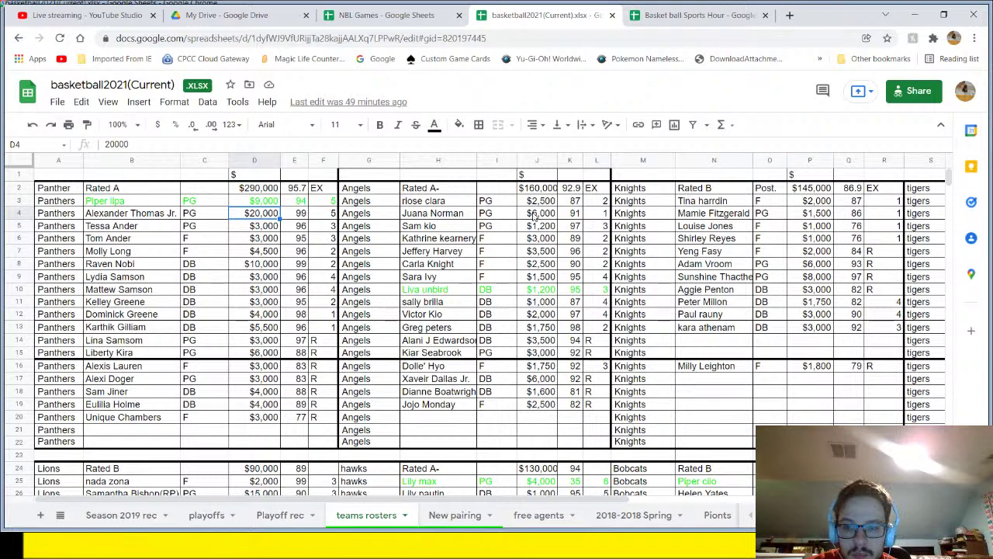
scroll(534, 218, "down", 1)
left_click(570, 288)
scroll(570, 288, "down", 3)
scroll(388, 232, "up", 3)
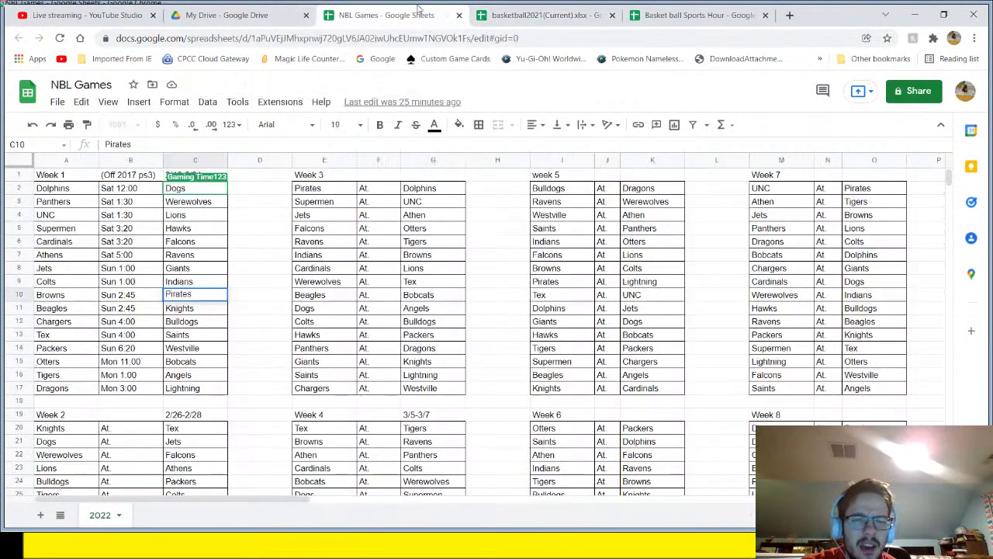
- View the NBL Games schedule, and highlight the numbered ranking list in F13:H25 of the Basket ball Sports Hour spreadsheet
left_click(419, 11)
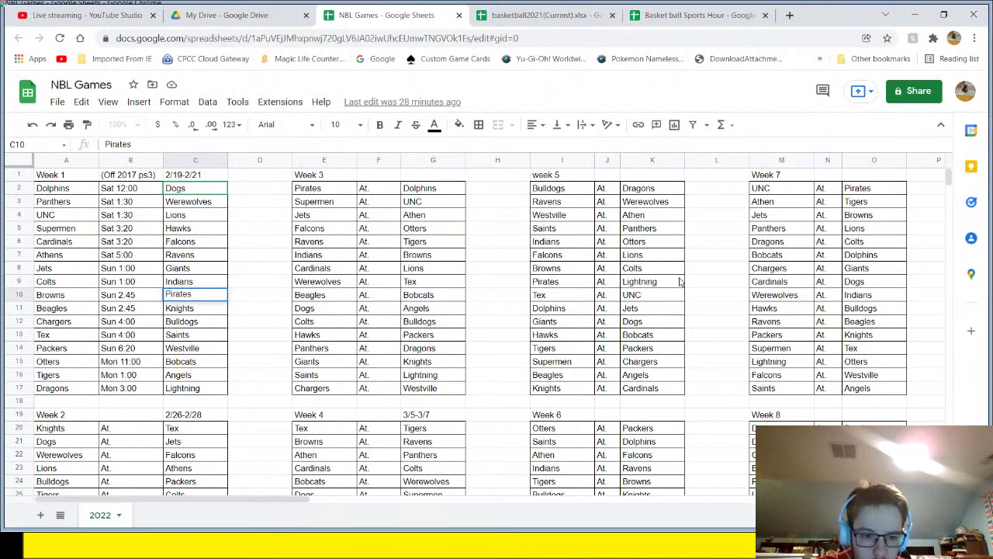
left_click(550, 14)
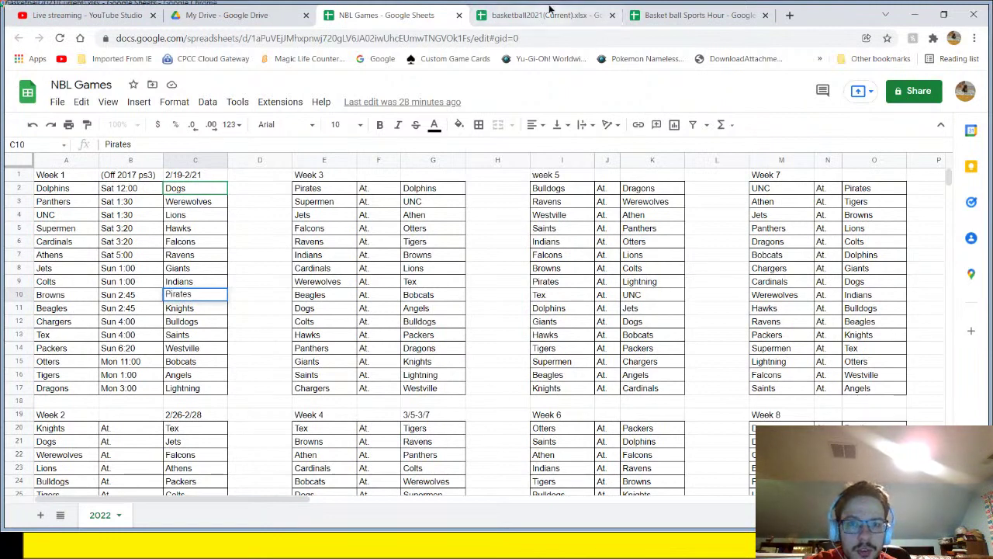
left_click(644, 11)
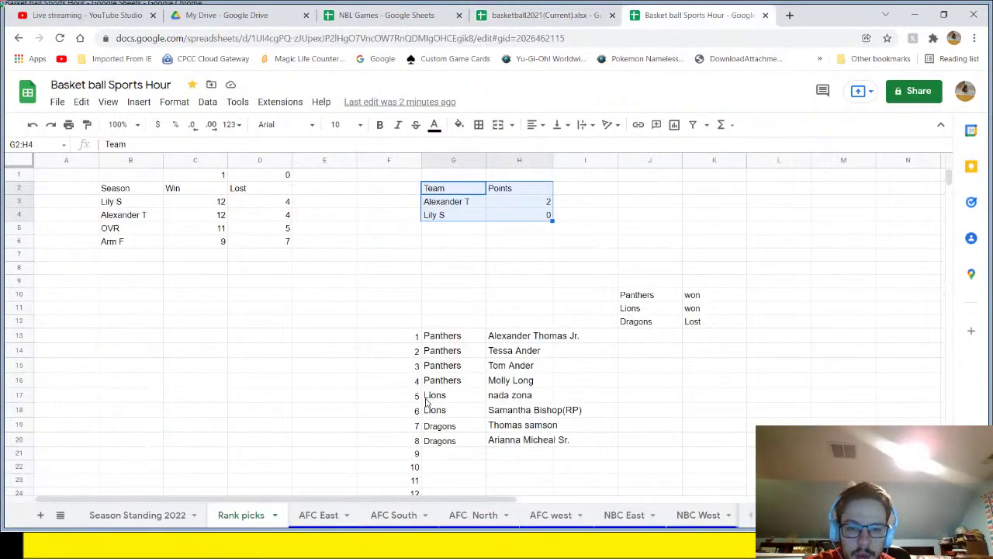
left_click_drag(492, 423, 553, 485)
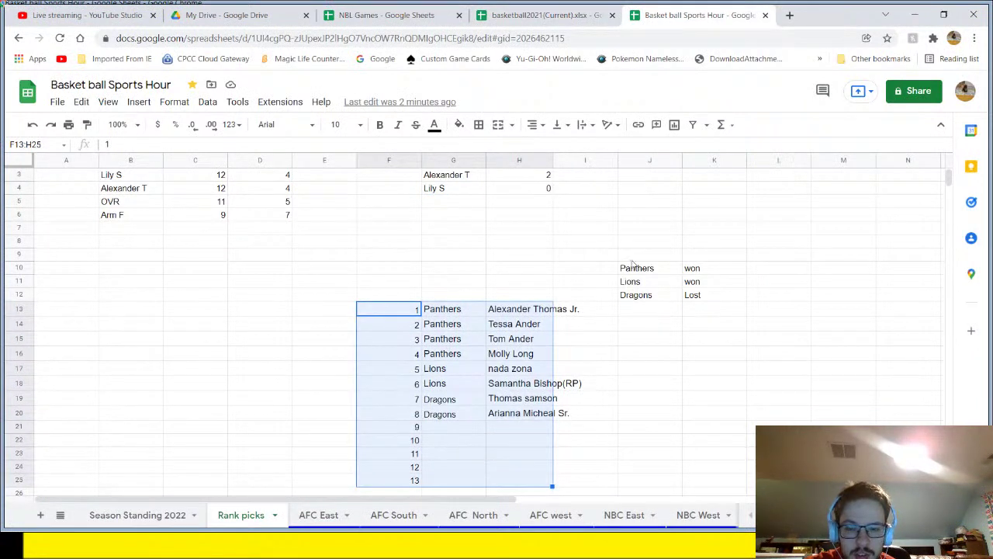
- Add the label "Week 1" in I9, above and beside the team results
left_click(599, 258)
type("Week")
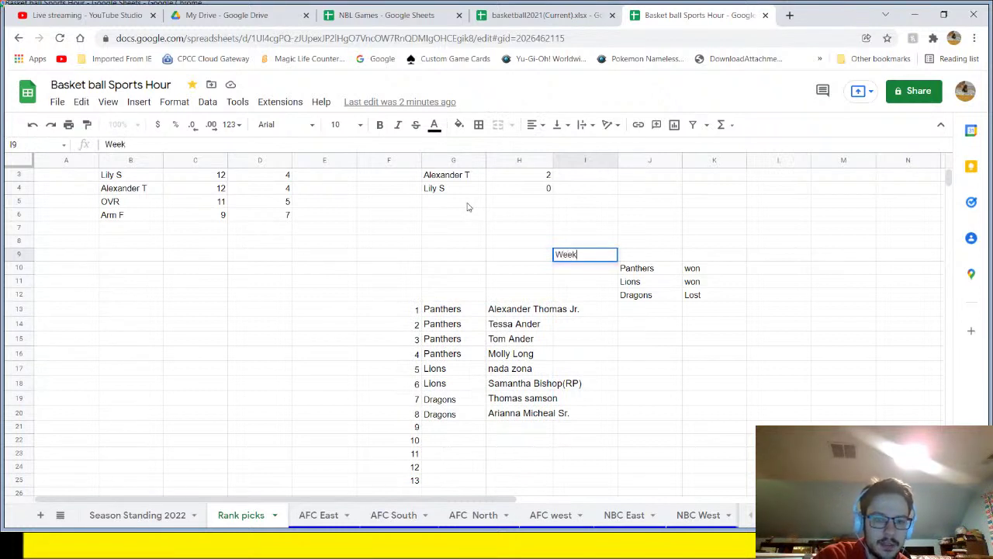
type(" 1")
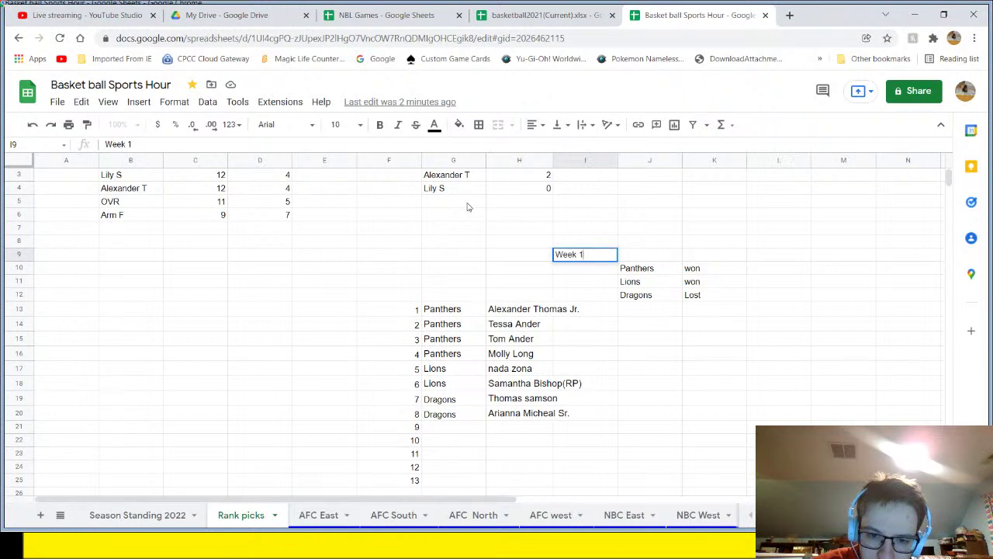
- Highlight the ranked picks in G13:I20, and check the Panthers, Lions and Dragons results in J10:K12
left_click_drag(454, 309, 590, 413)
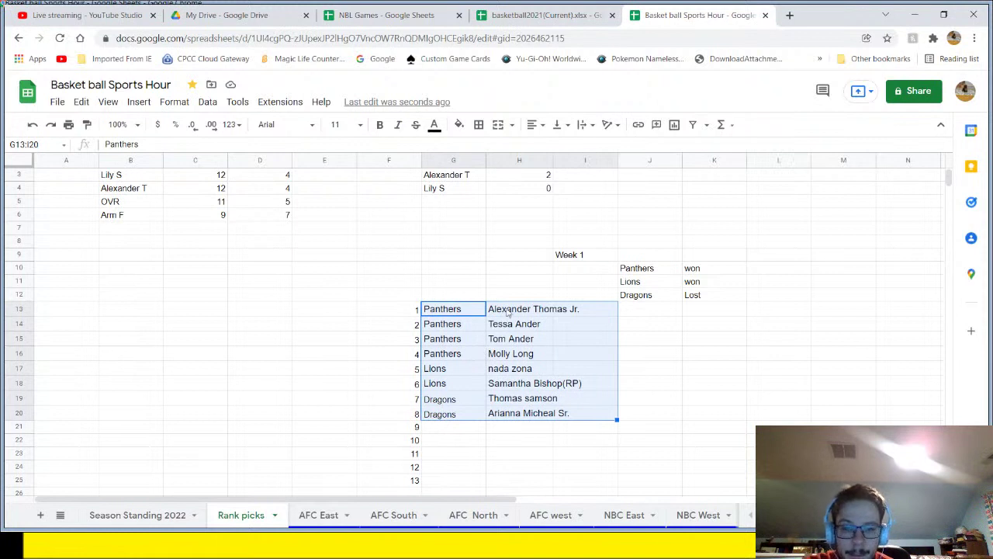
left_click(644, 270)
left_click(647, 287)
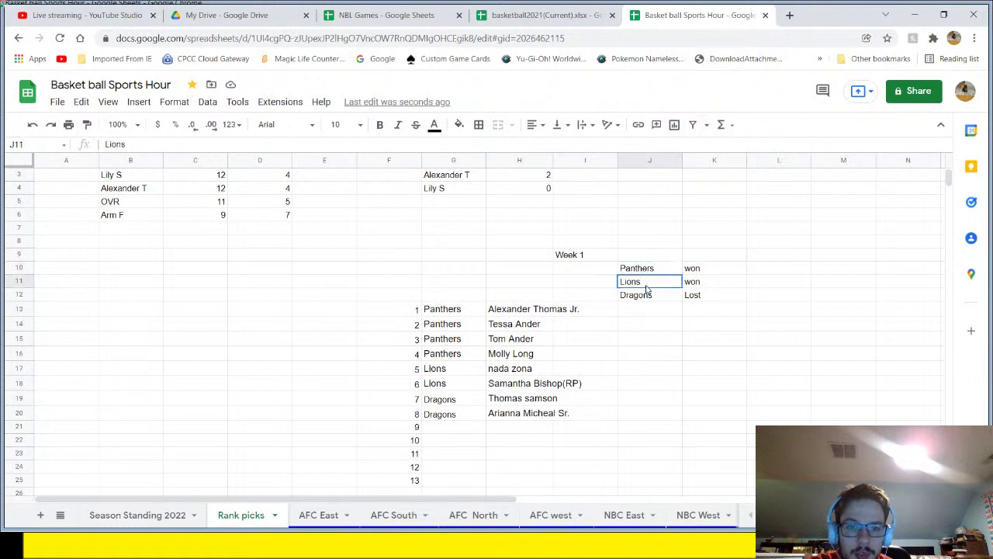
left_click(653, 300)
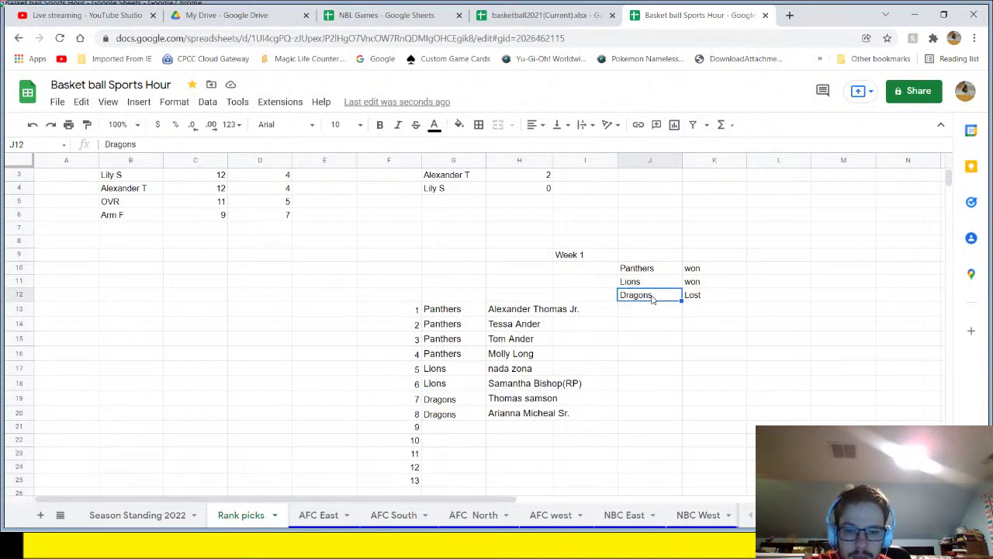
left_click(707, 295)
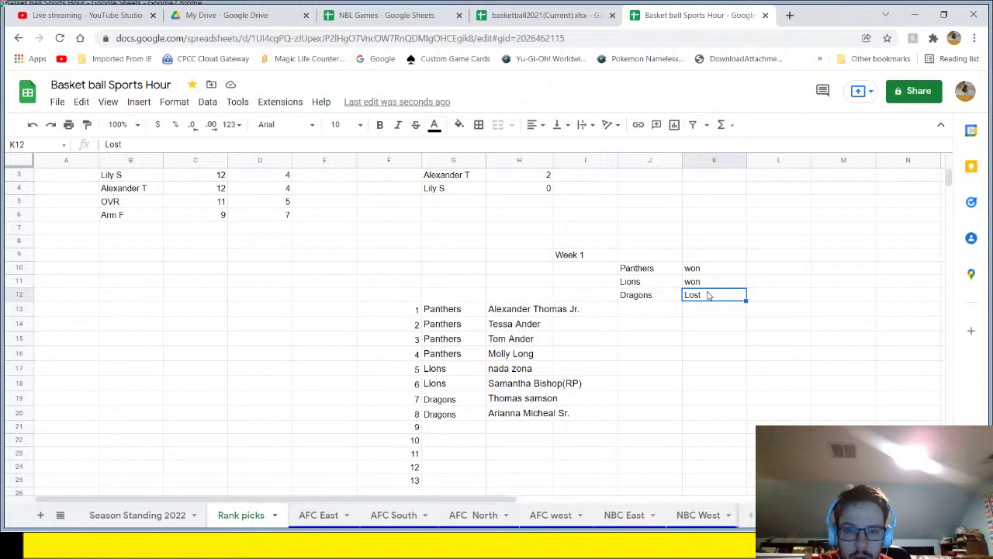
- Highlight the Panthers and Lions picks in G13:G18 and the Dragons picks starting at G19
left_click(454, 324)
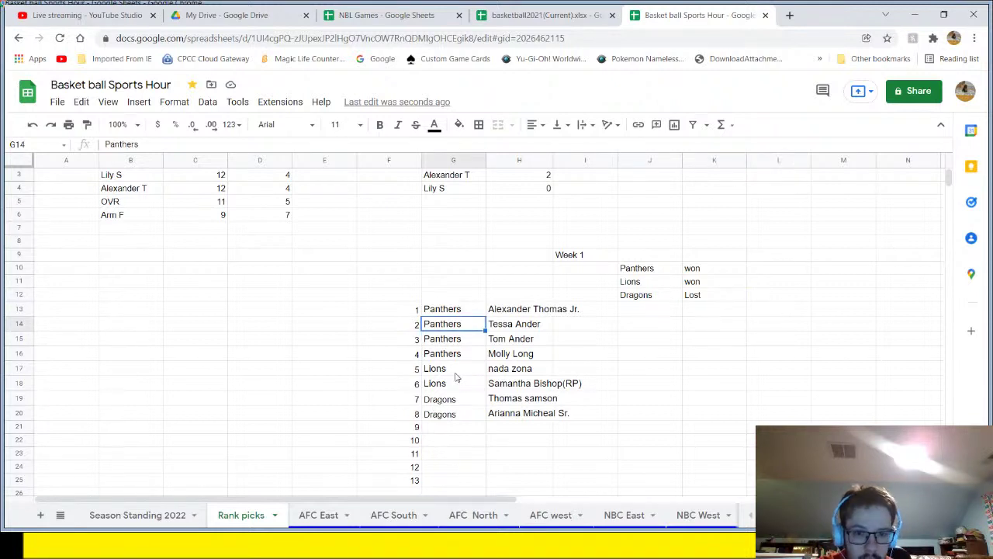
left_click(456, 370)
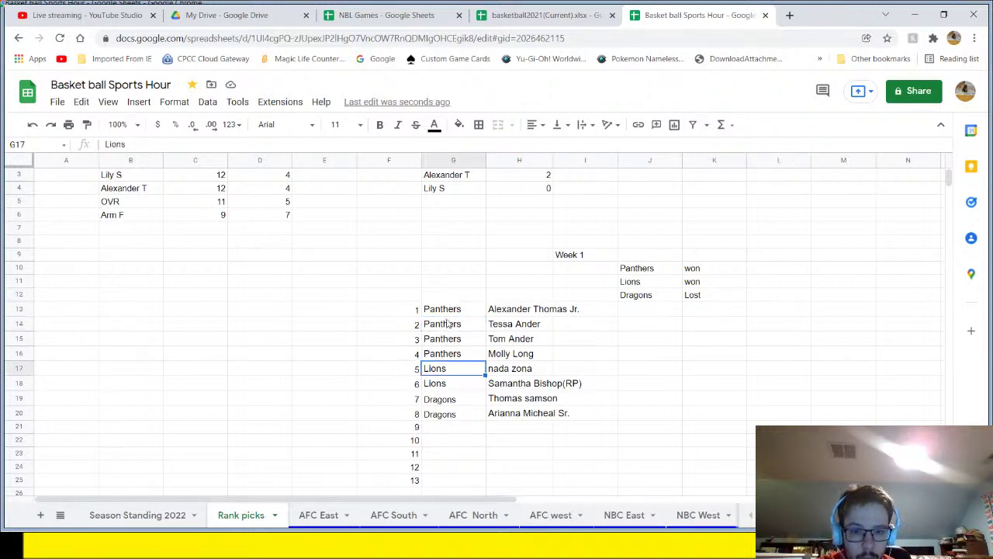
left_click_drag(465, 312, 458, 384)
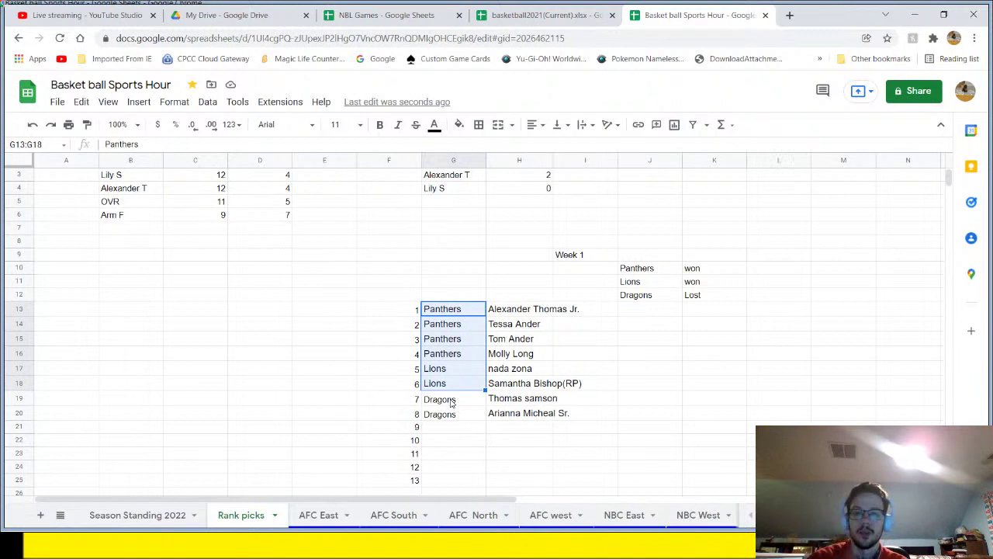
left_click_drag(451, 401, 454, 428)
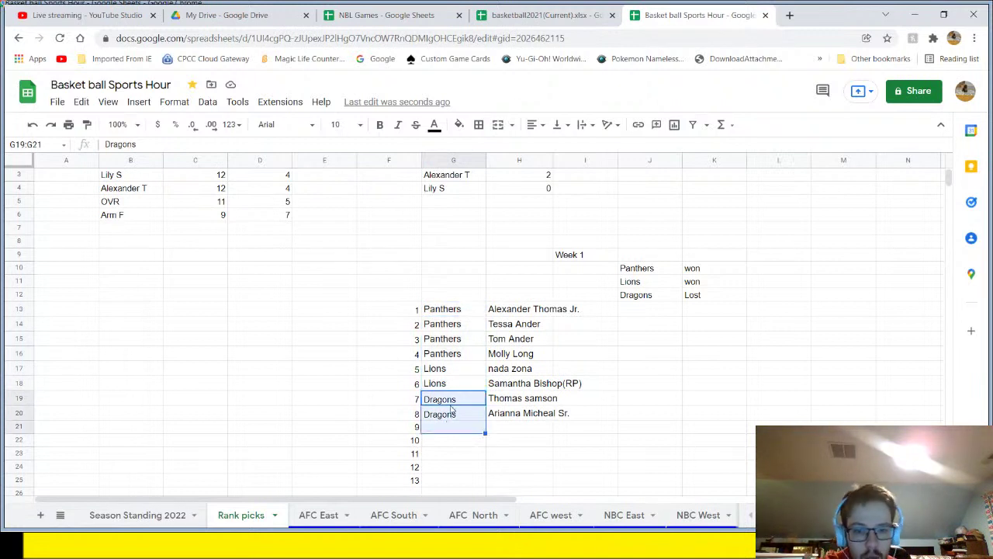
- Check the points in H4 and H3, and highlight the second team's name and points in G4:H4
left_click(497, 193)
scroll(496, 195, "up", 1)
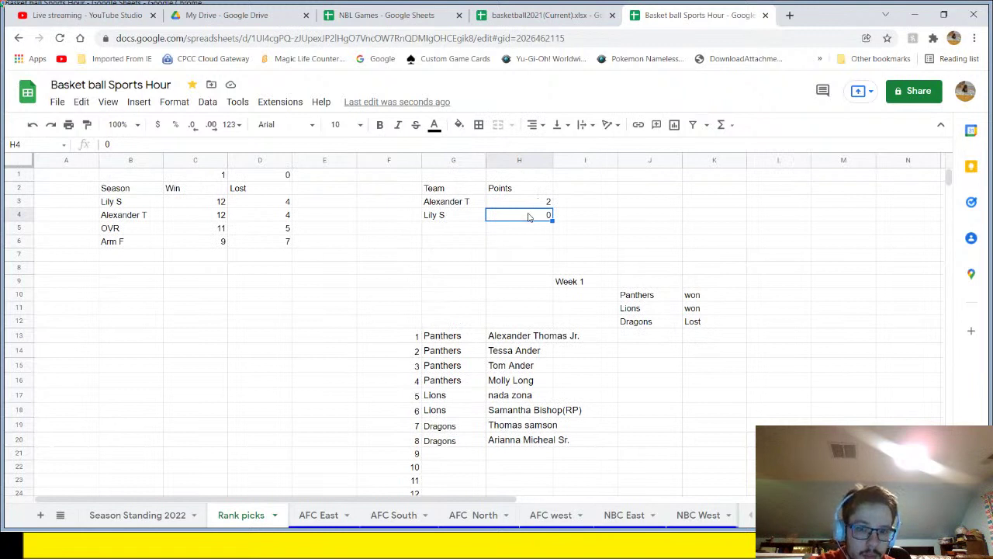
left_click(528, 203)
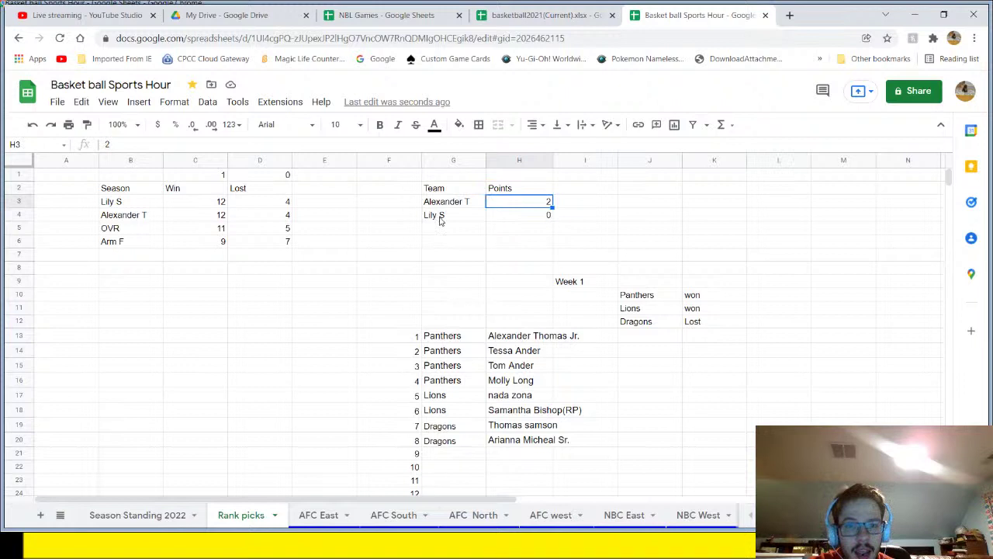
left_click_drag(439, 221, 543, 218)
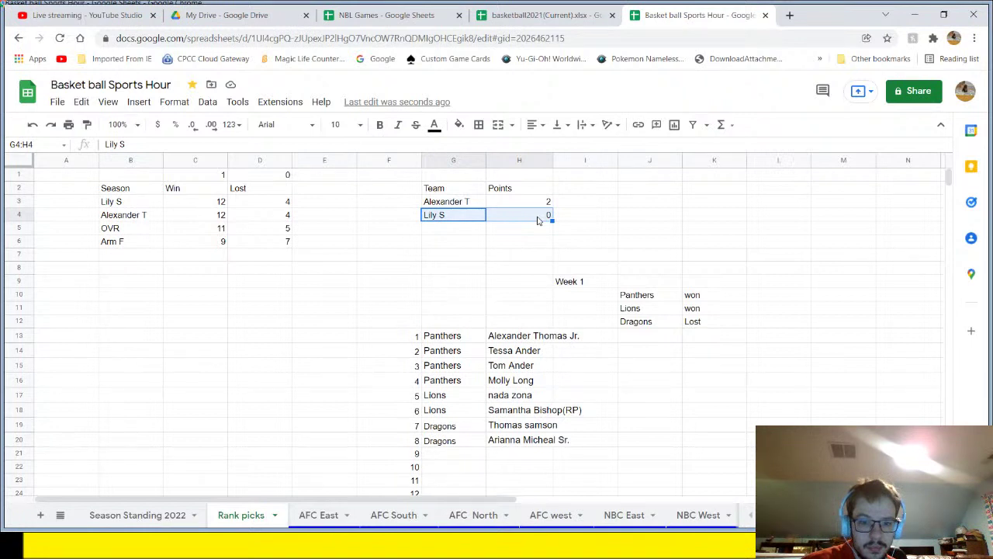
- Compare the Dragons picks in G19:H20 and the whole ranked list in G13:H20 with the team points in G3:H4
left_click_drag(450, 425, 528, 441)
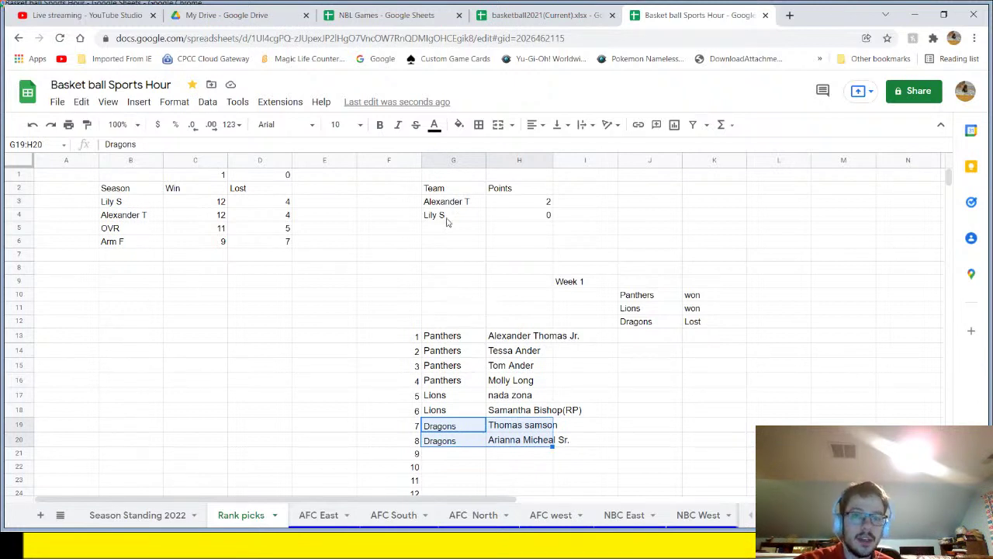
left_click_drag(462, 339, 545, 440)
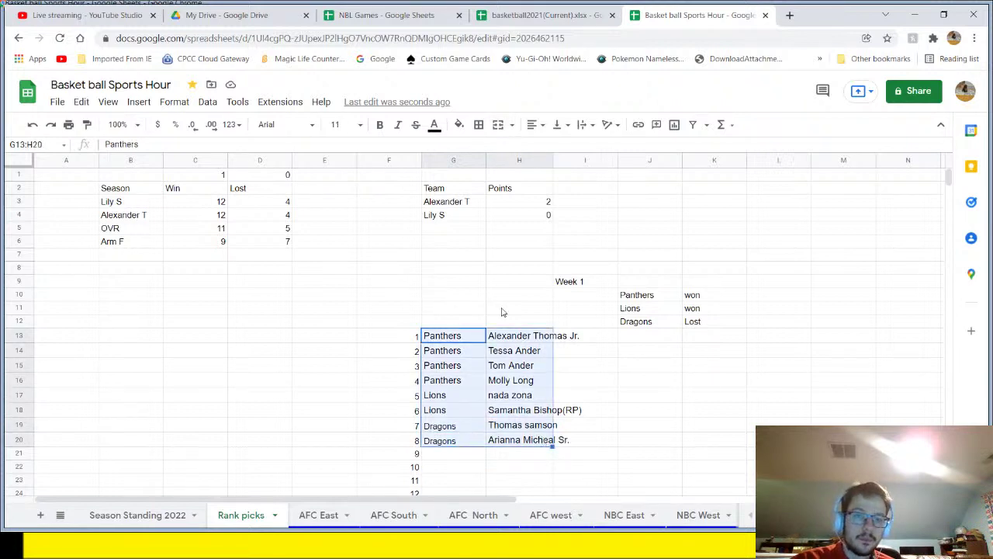
left_click_drag(474, 205, 526, 222)
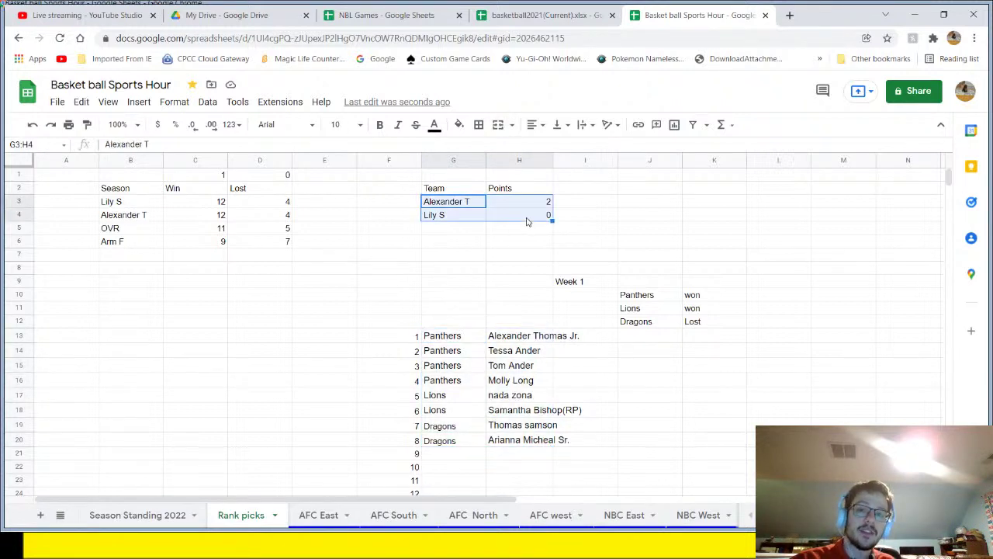
left_click(526, 219)
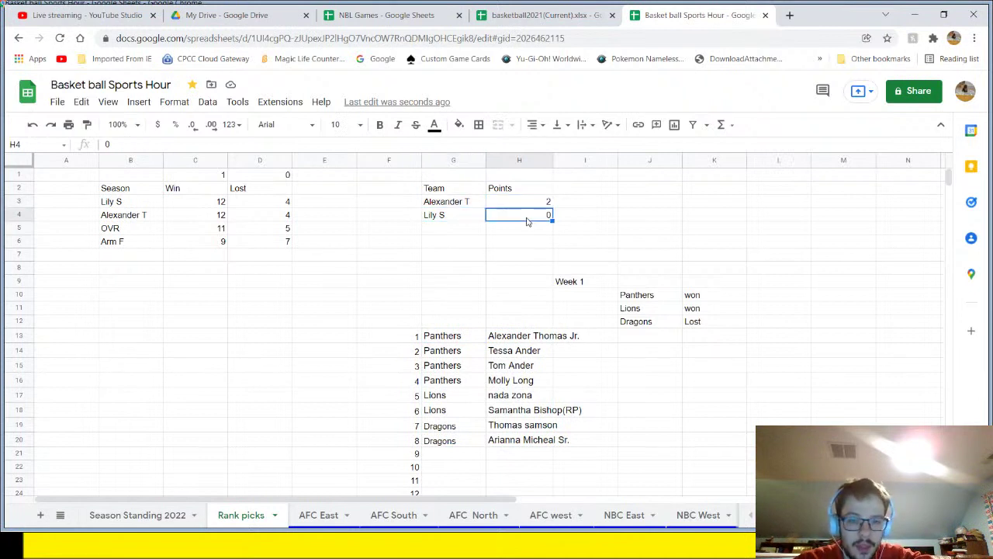
left_click_drag(464, 339, 566, 440)
left_click(528, 219)
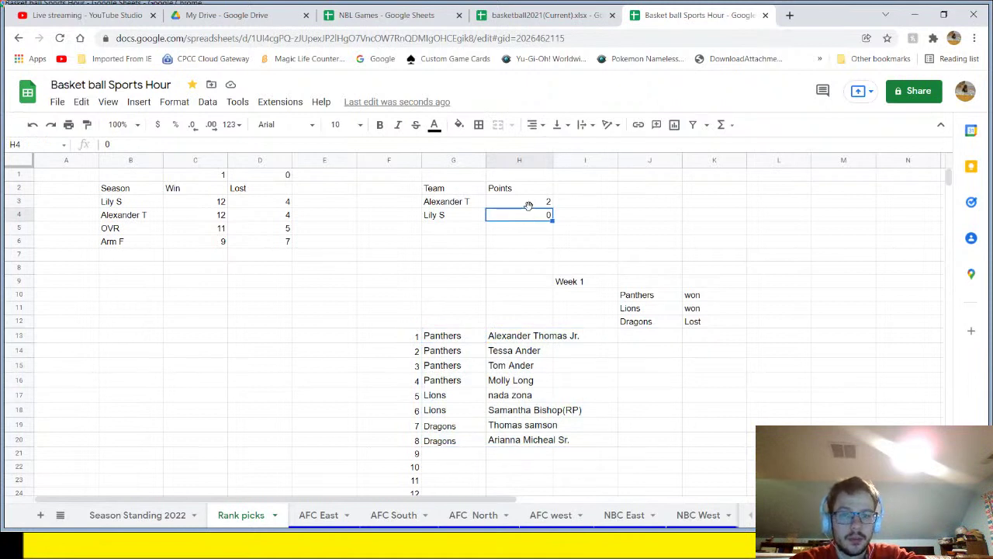
- Set the points of both teams in H3:H4 to 188
left_click_drag(528, 205, 531, 212)
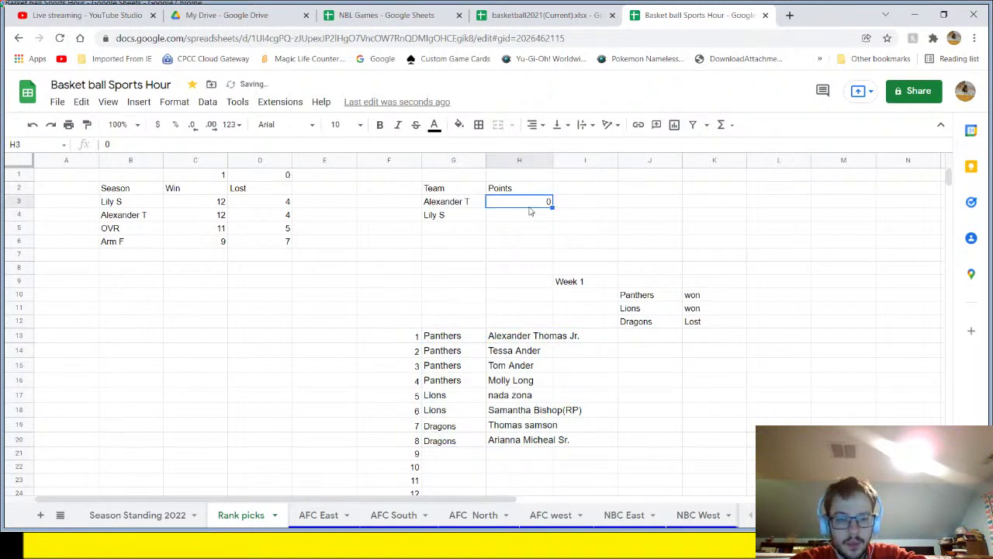
type("188")
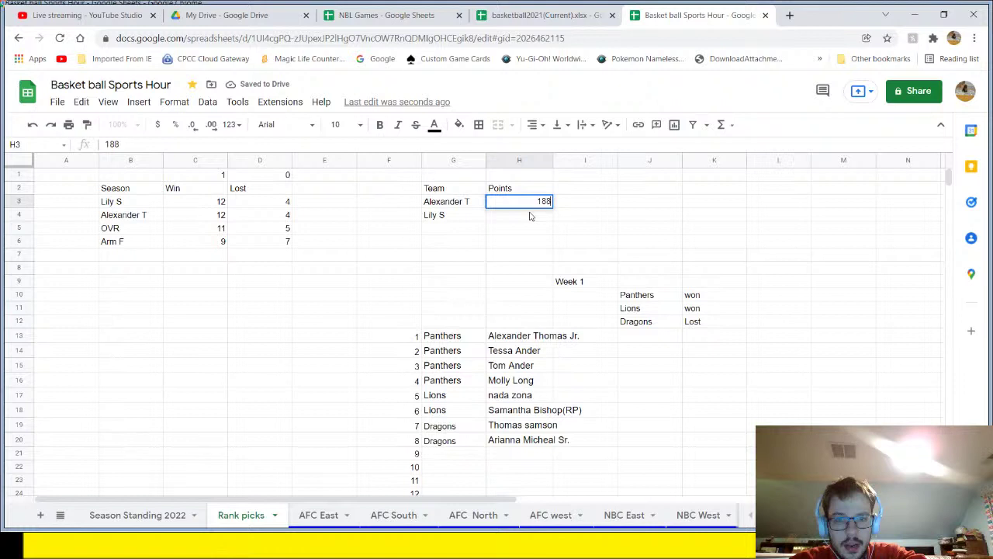
left_click_drag(551, 208, 532, 216)
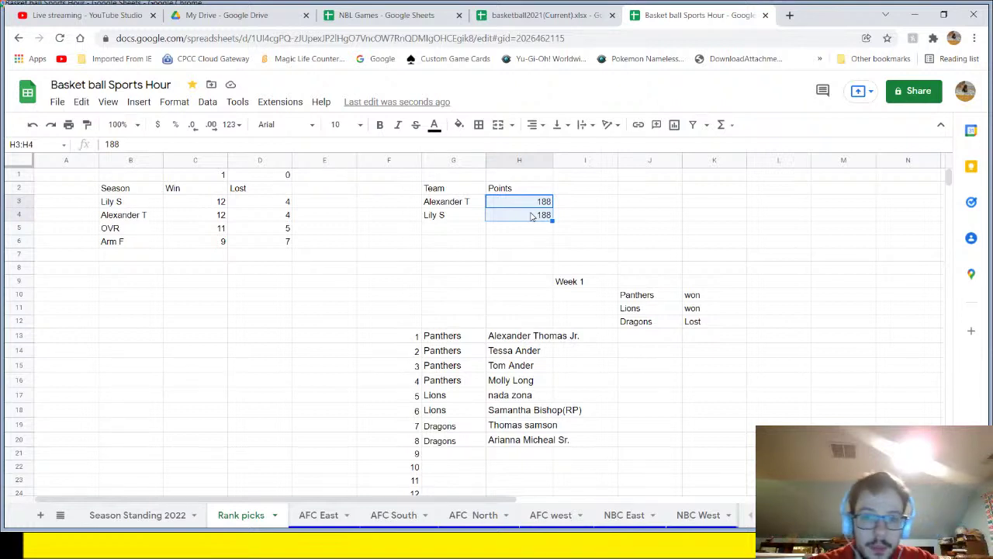
- Change the points in H3 and H4 to 32 for each team
type("32")
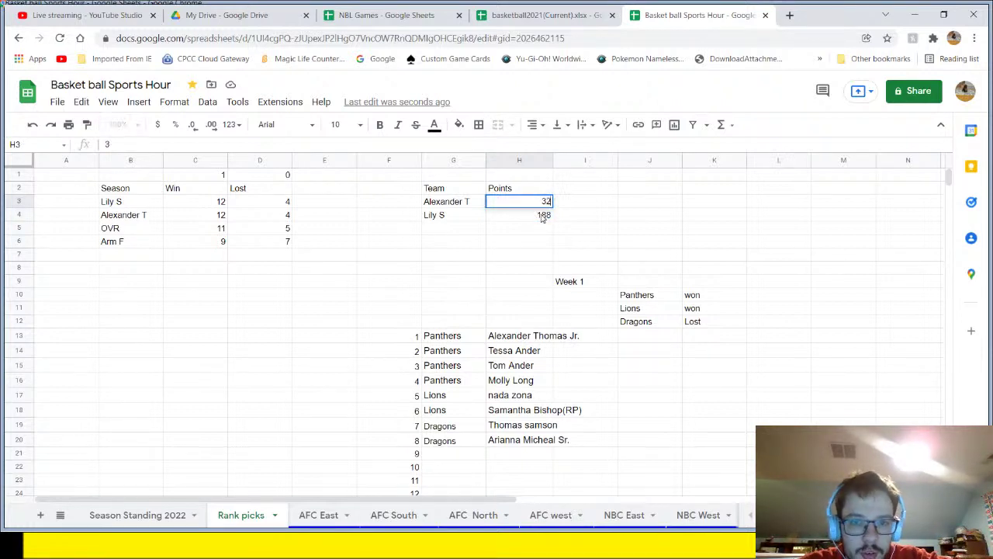
key("Return")
type("123")
key("BackSpace")
key("BackSpace")
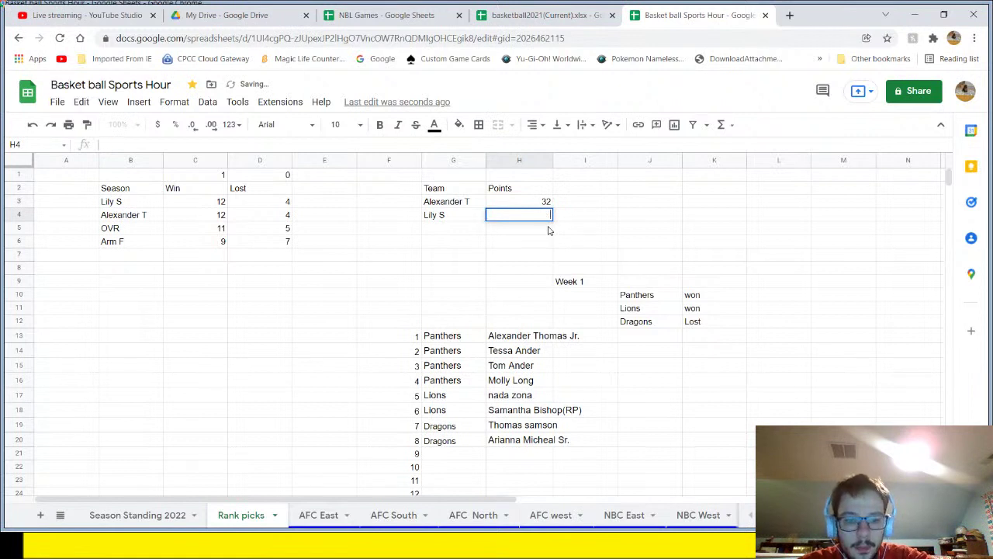
type("32")
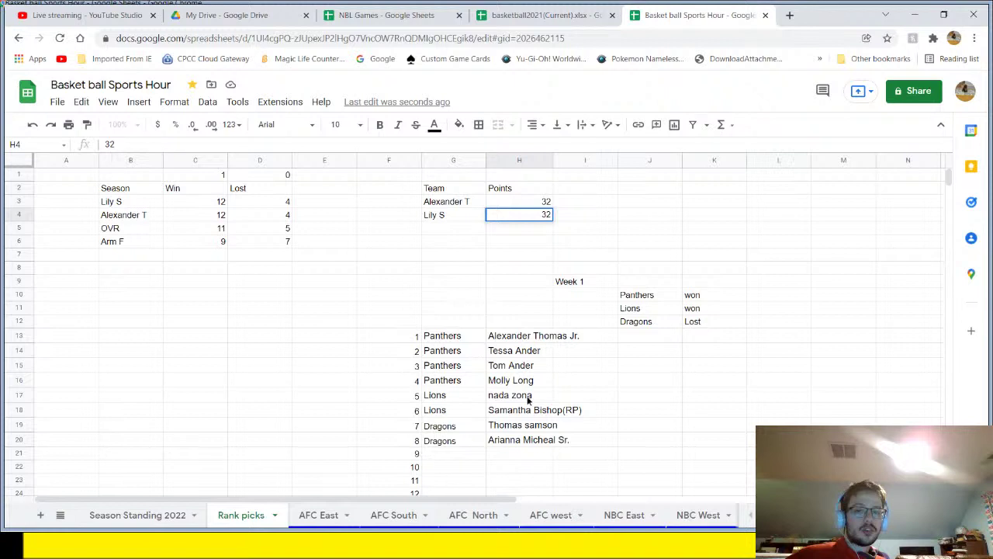
- Highlight the ranked player names in H13:H20 and check the Panthers entry in G15
left_click_drag(519, 335, 519, 440)
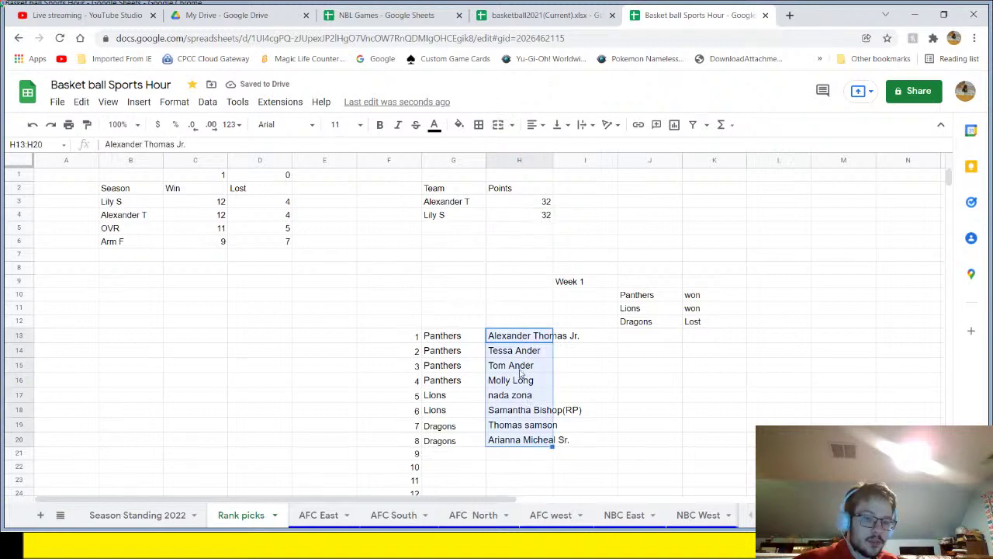
left_click(439, 371)
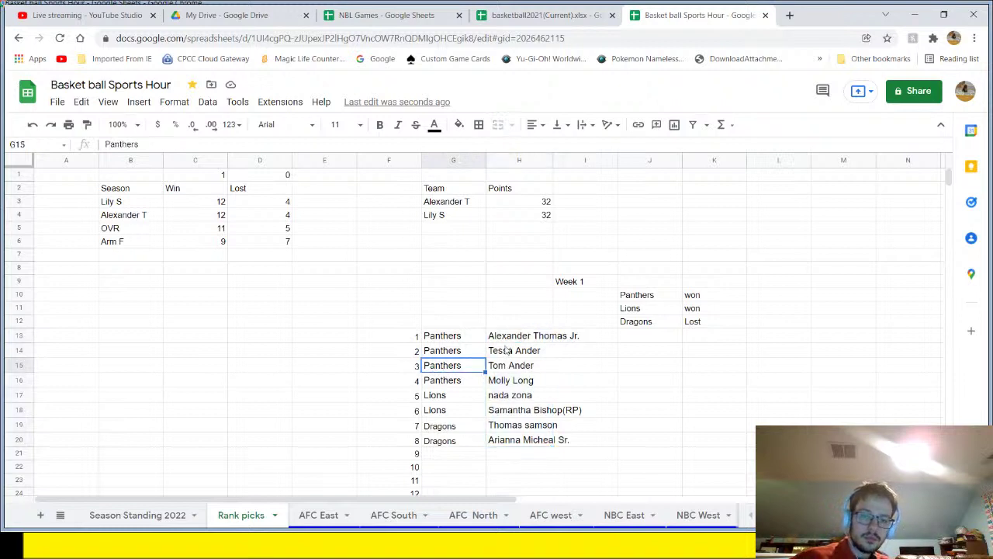
left_click_drag(510, 337, 516, 444)
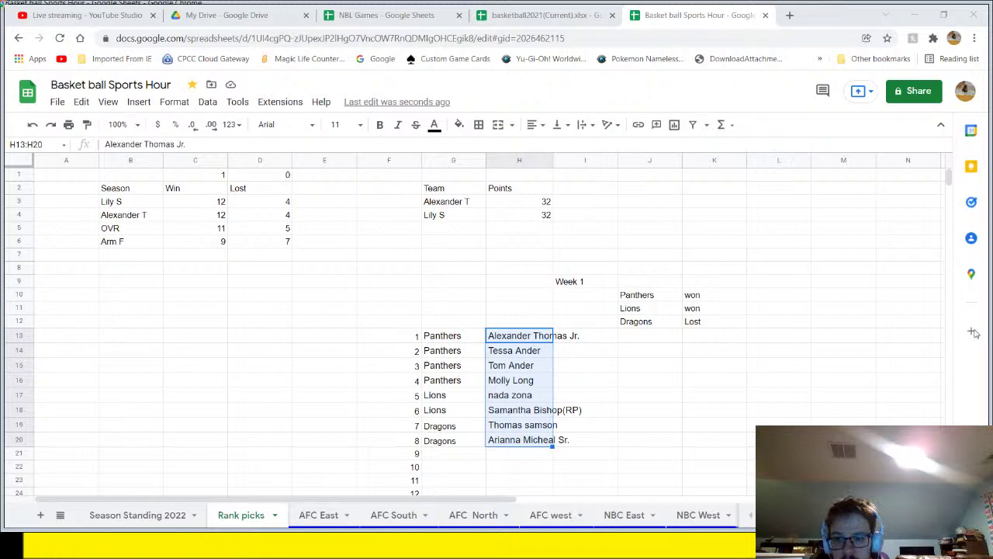
- Switch to the NBL Games spreadsheet and highlight the first Week 1 matchup in A2:C2 and the game times in B2:B17
key("ctrl+3")
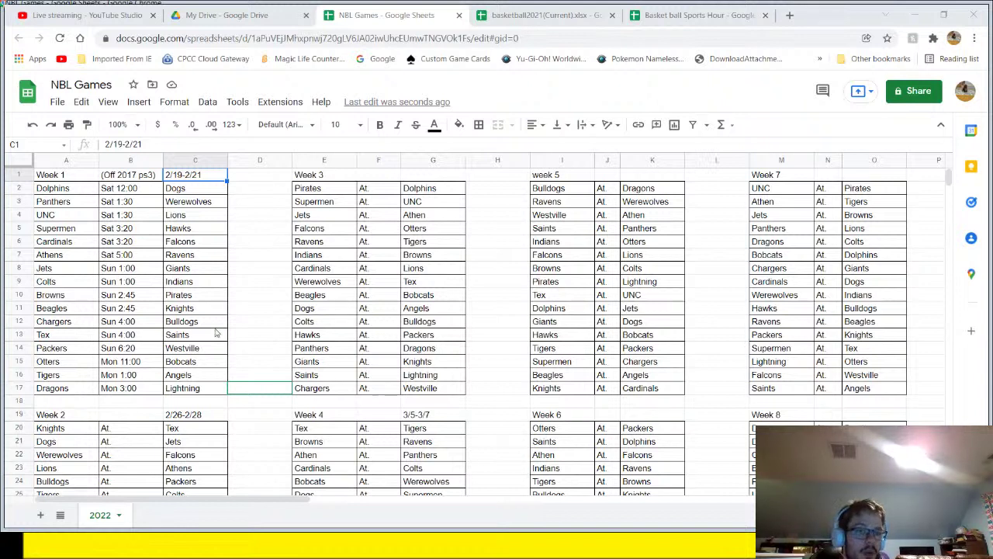
left_click_drag(54, 187, 170, 193)
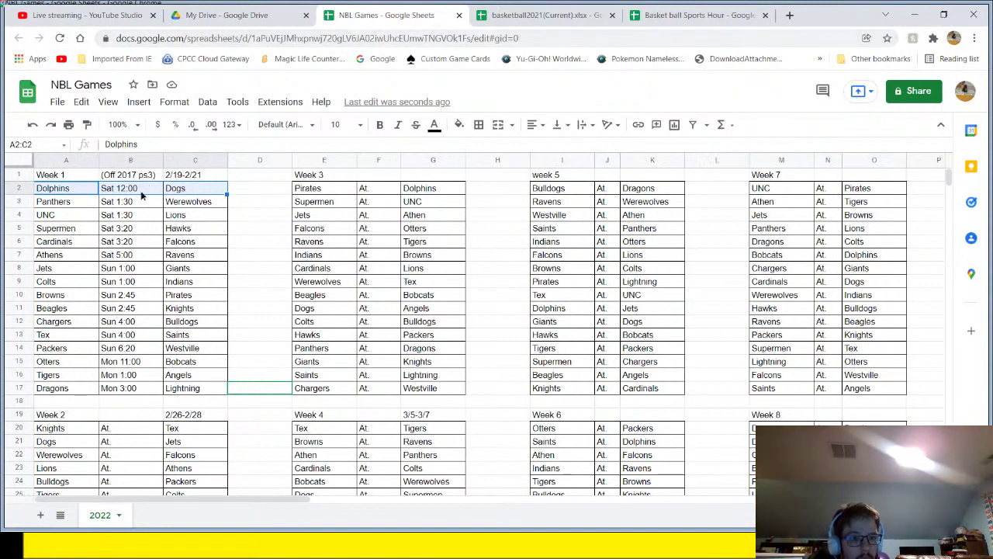
left_click_drag(142, 197, 150, 393)
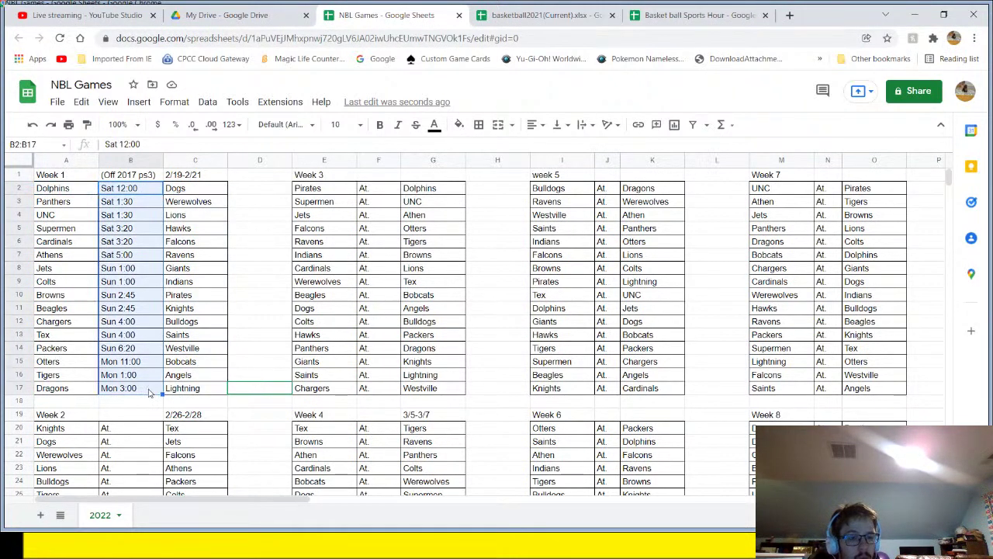
left_click(149, 394)
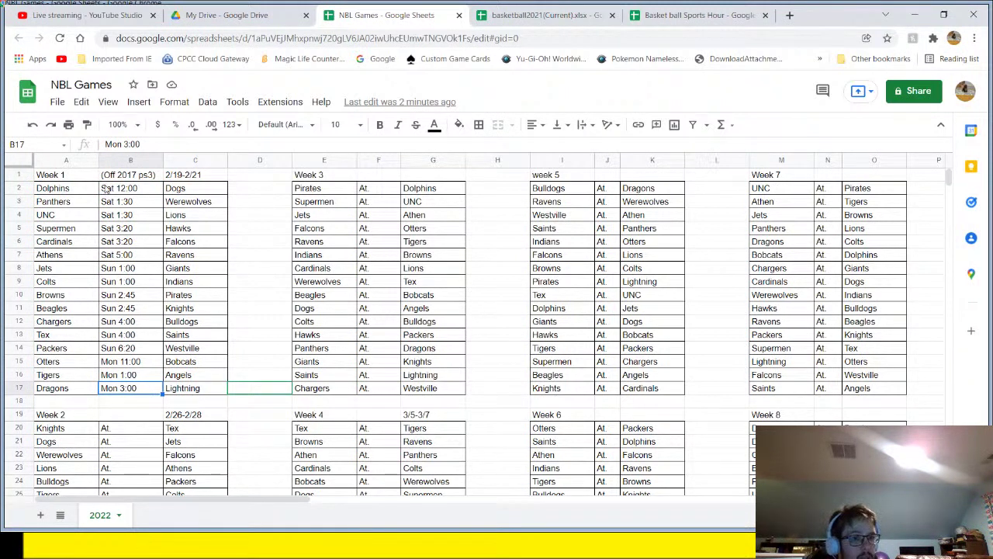
left_click_drag(107, 188, 148, 390)
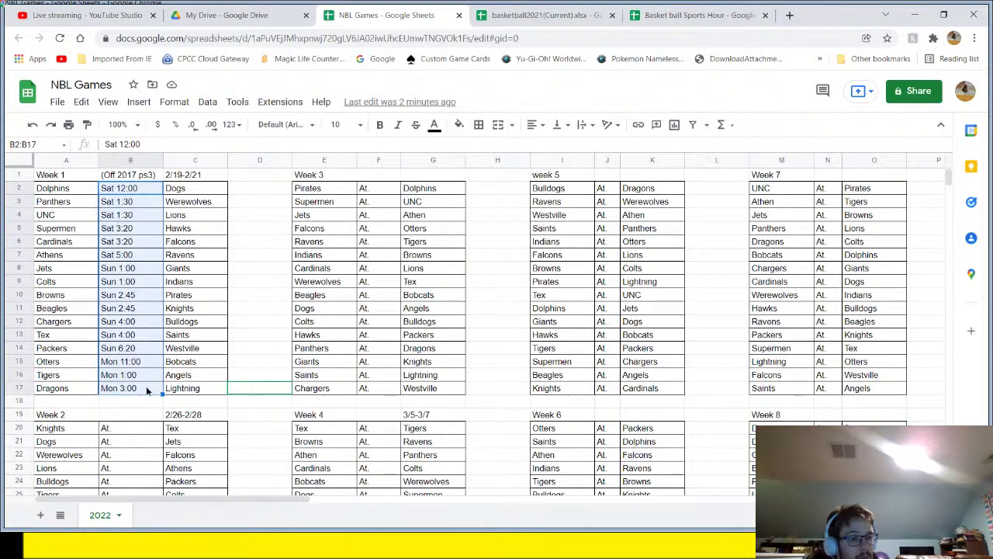
left_click(146, 390)
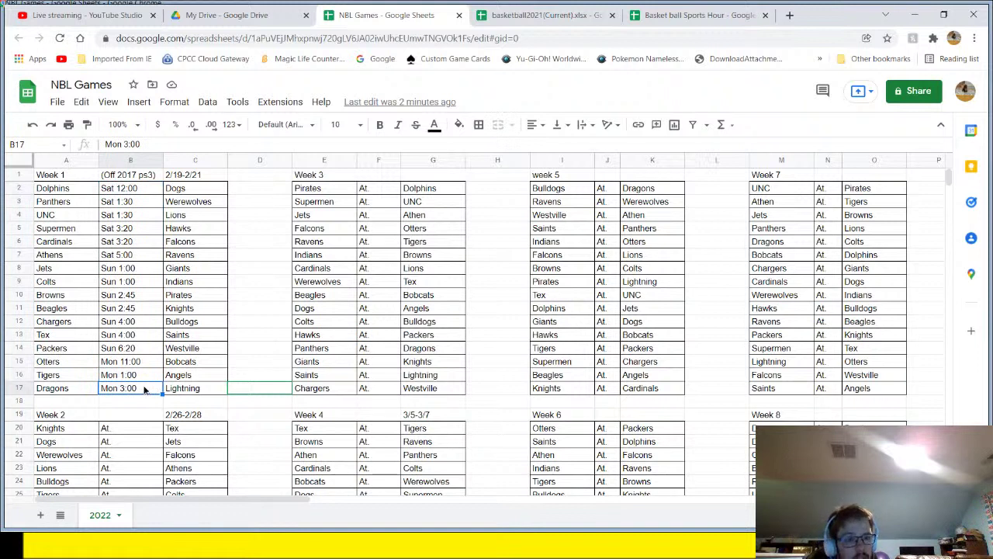
left_click_drag(147, 389, 106, 189)
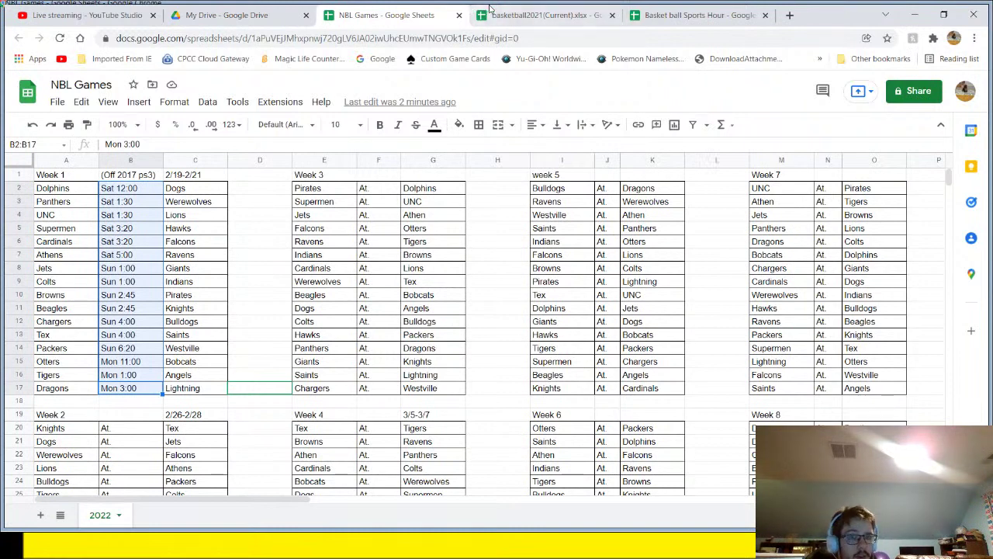
- Return to the Basket ball Sports Hour spreadsheet and compare the season records in B3:D6 with the first team's points in G3:H3
left_click(535, 15)
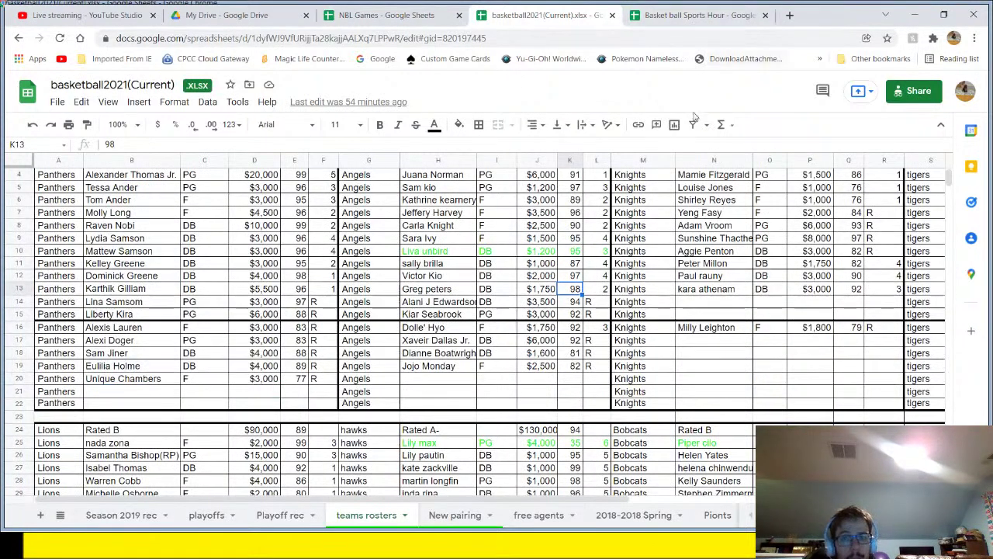
left_click(698, 15)
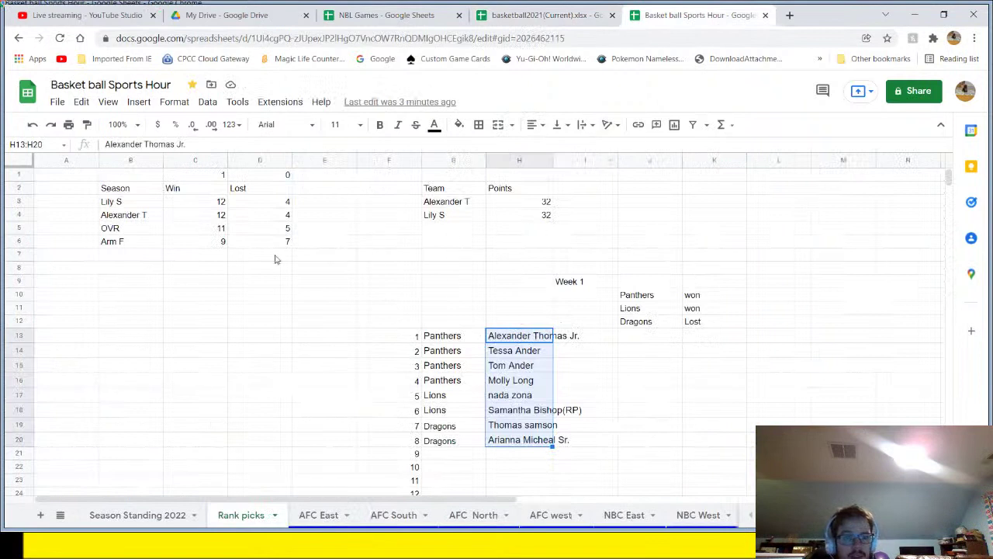
left_click_drag(137, 206, 281, 206)
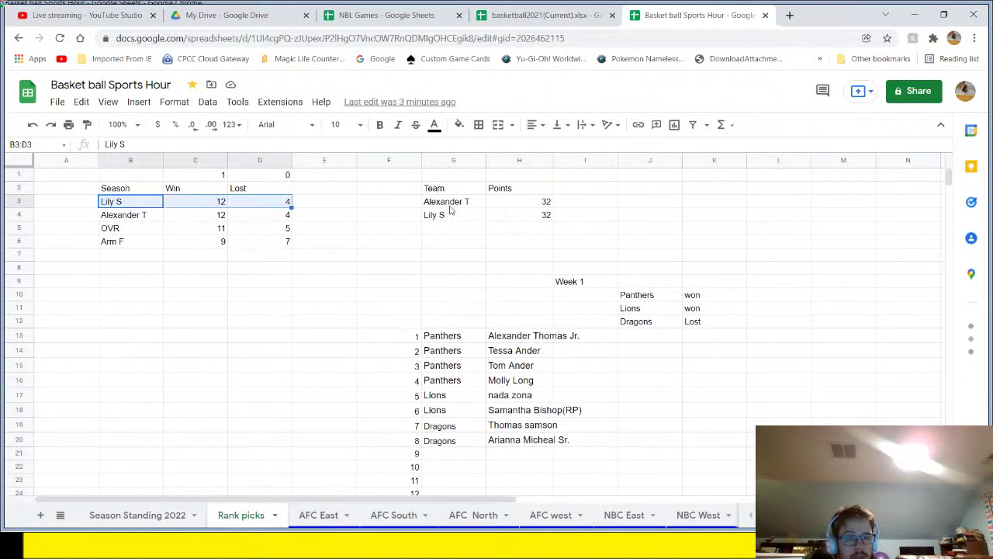
left_click_drag(454, 204, 520, 206)
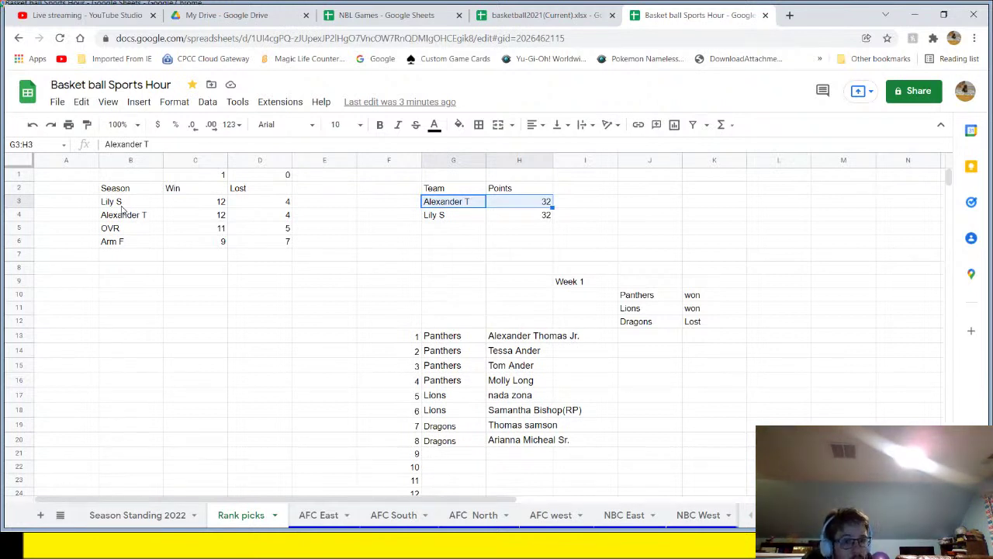
left_click_drag(120, 203, 264, 241)
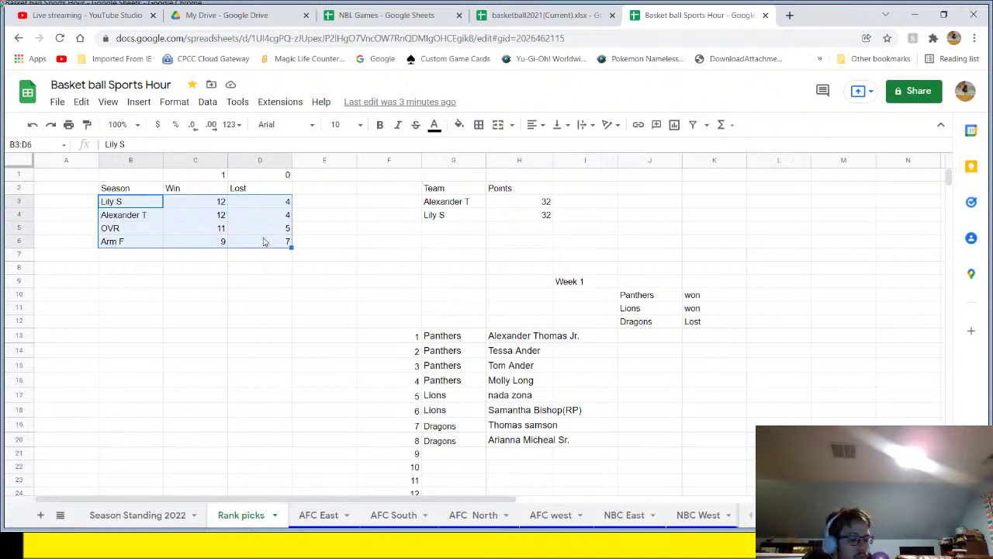
- Set the season wins and losses in C3:D5 to 0 and clear the last record's values in C6:D6
left_click(197, 205)
type("0")
key("Tab")
type("0")
left_click_drag(196, 206, 267, 243)
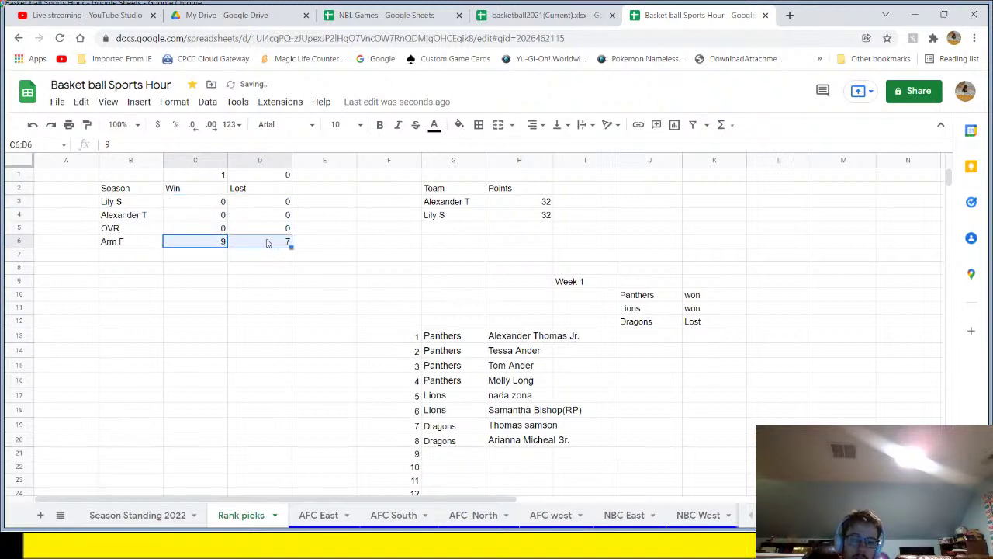
key("Delete")
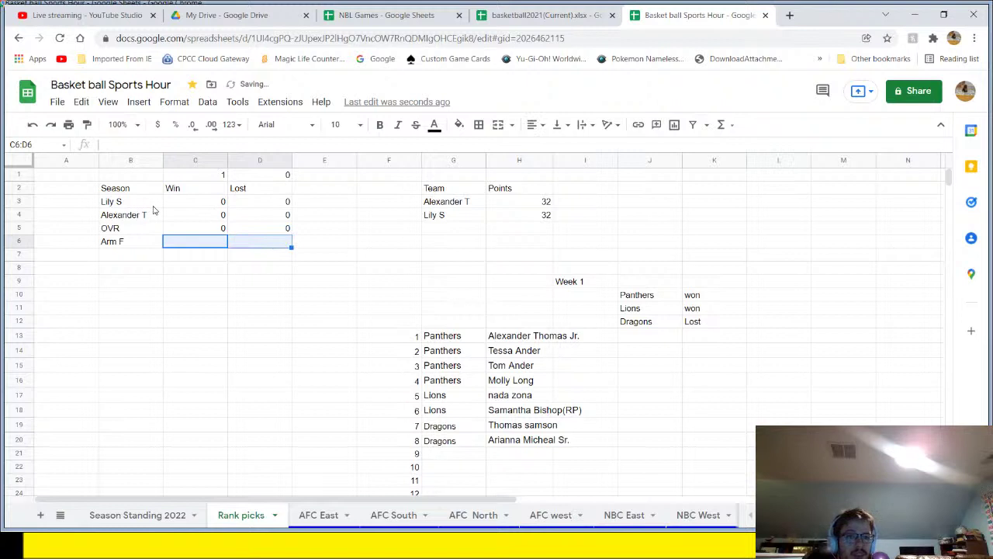
- Remove the first and last entries from the season table and move the two remaining records up to rows 3 and 4
left_click_drag(152, 202, 284, 203)
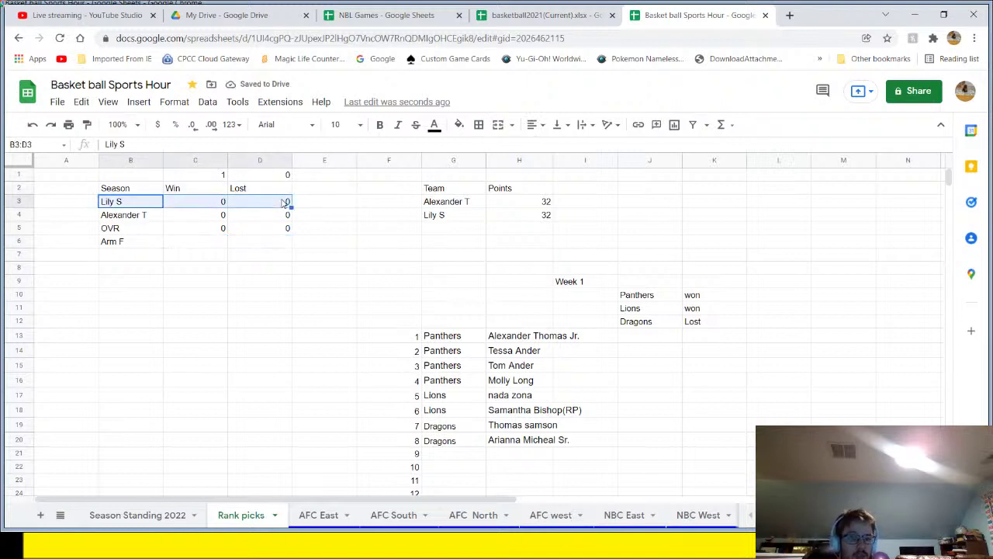
key("Delete")
left_click(142, 256)
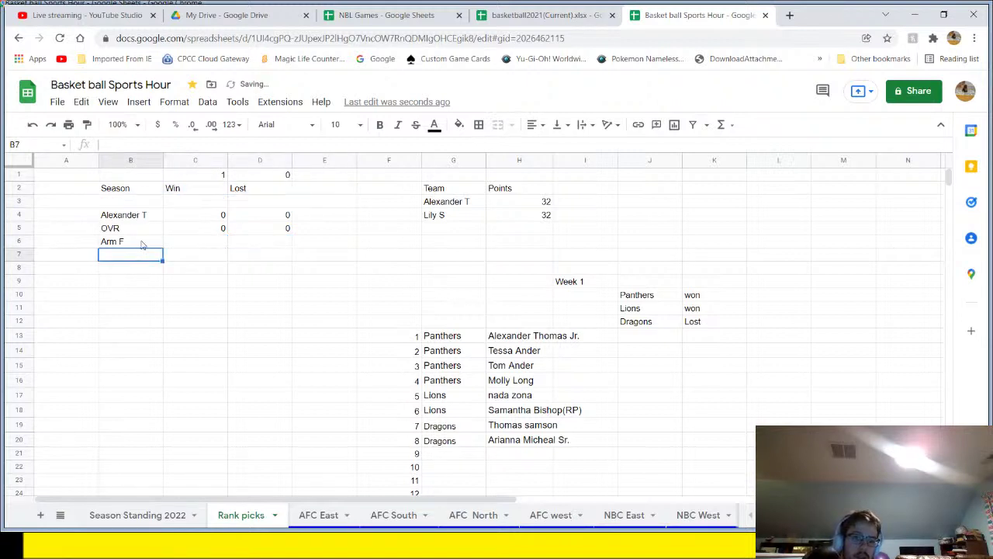
left_click(142, 244)
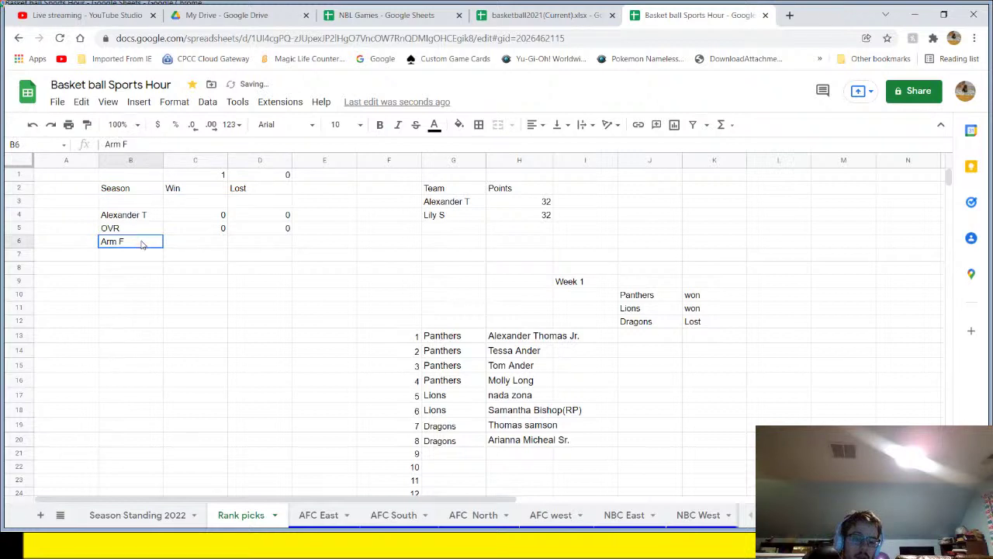
key("ctrl+z")
- Set the first team's points in H3 to 0 and clear the second team's name and points in G4:H4
left_click(511, 205)
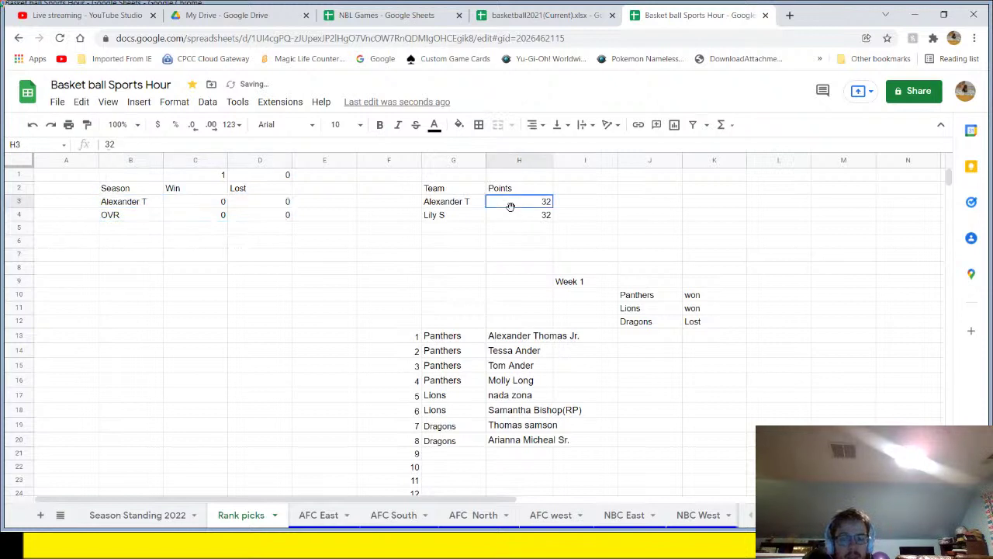
type("0")
key("Return")
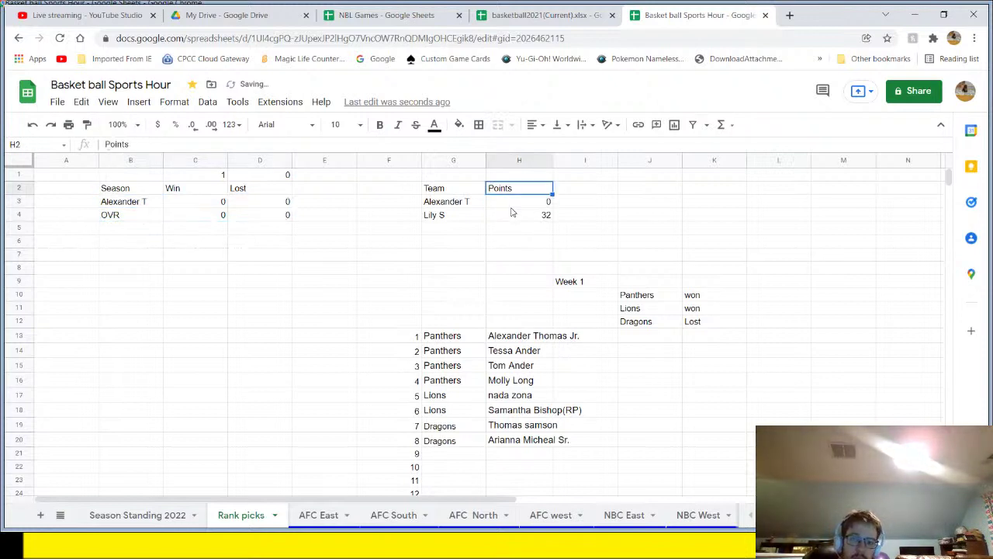
left_click_drag(513, 212, 448, 221)
key("Delete")
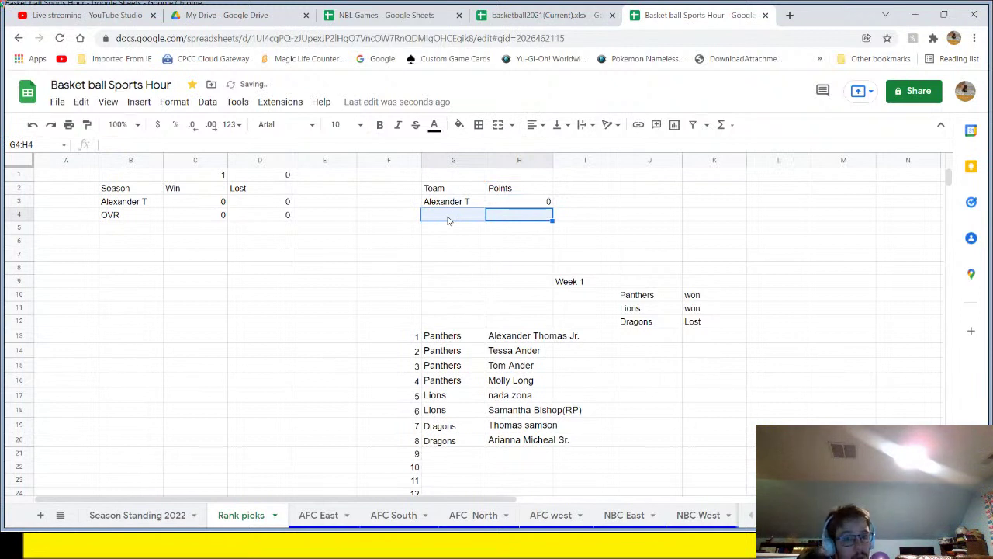
- Highlight the ranked picks in F13:I20, the Week 1 teams in J10:J12, and the Panthers and Lions picks in G13:G18
left_click_drag(388, 336, 598, 440)
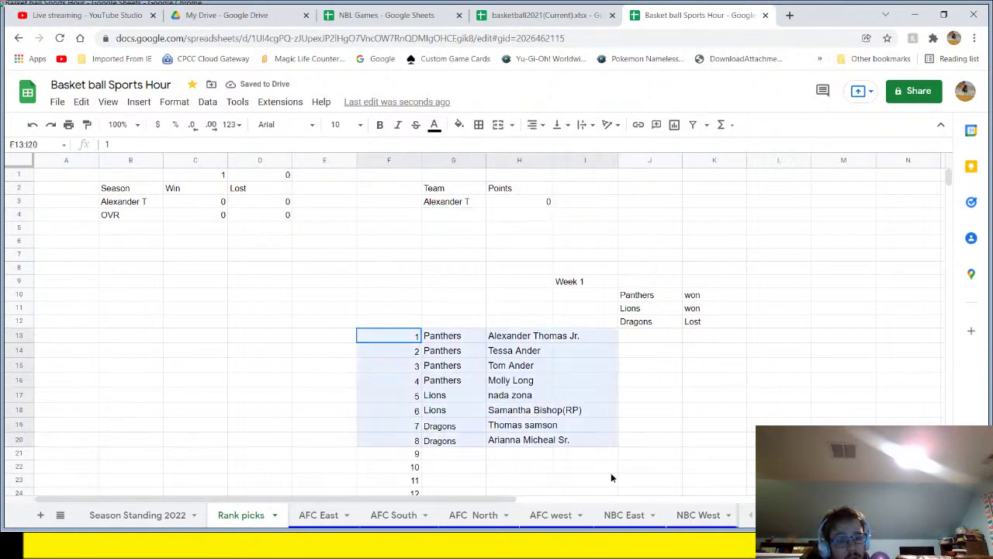
left_click_drag(611, 478, 557, 460)
left_click_drag(633, 245, 641, 268)
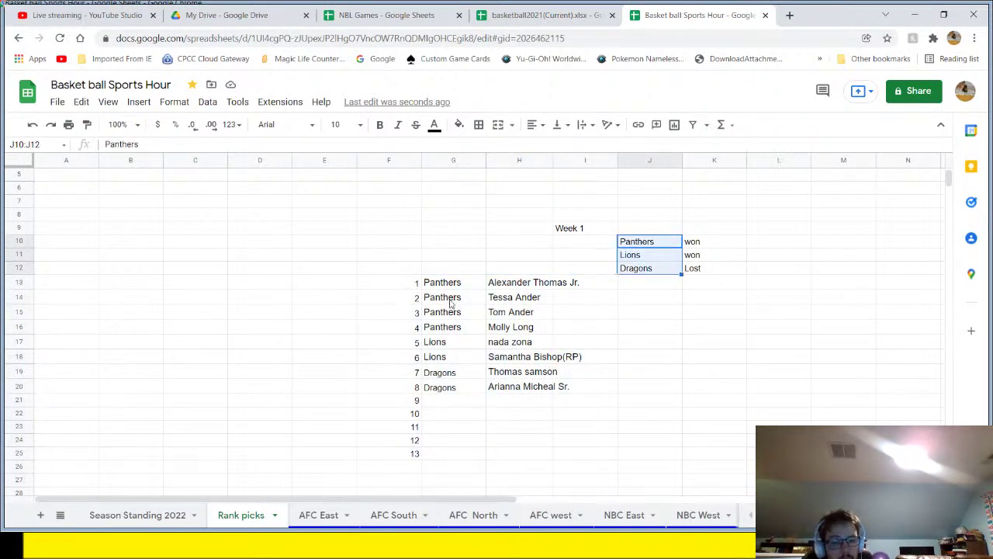
left_click_drag(463, 284, 467, 332)
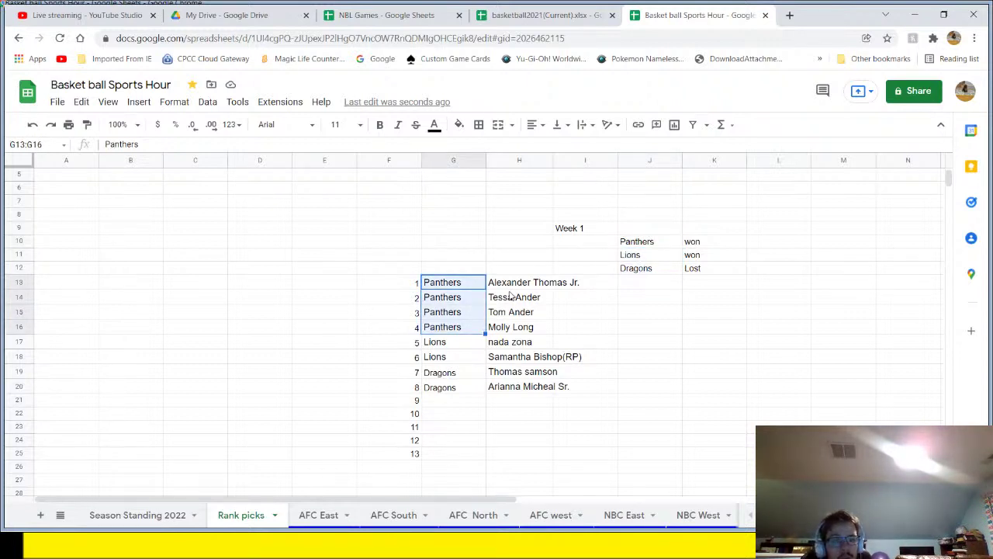
left_click(456, 358, "shift")
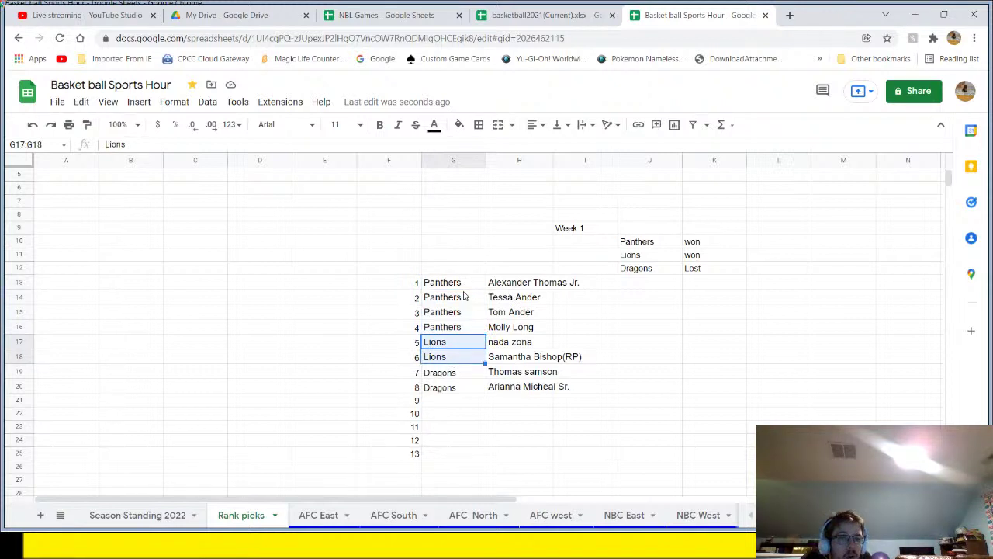
- Clear the ranked picks list in F13:I25 and select the Week 1 results in K10:K12
scroll(465, 296, "up", 1)
left_click_drag(389, 308, 602, 468)
key("Delete")
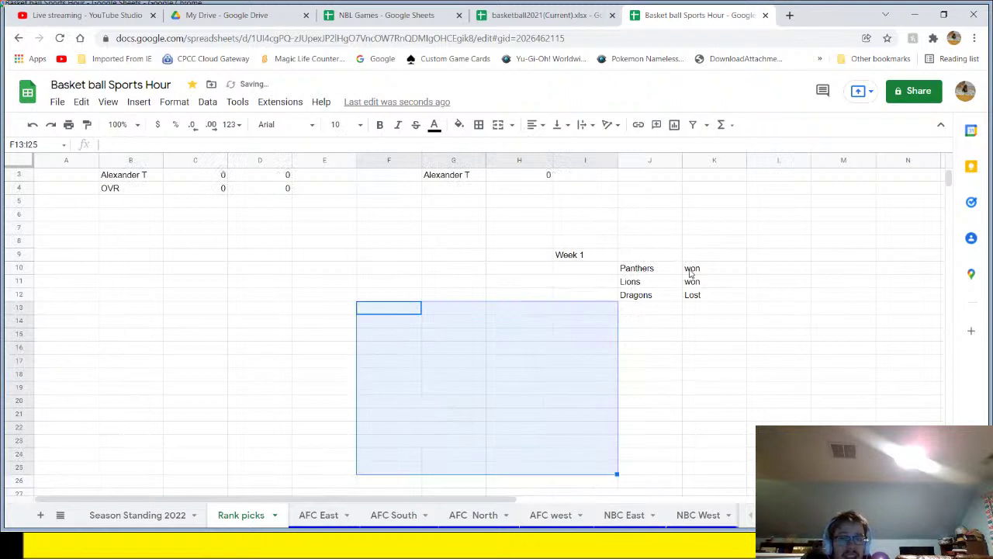
left_click_drag(691, 271, 688, 298)
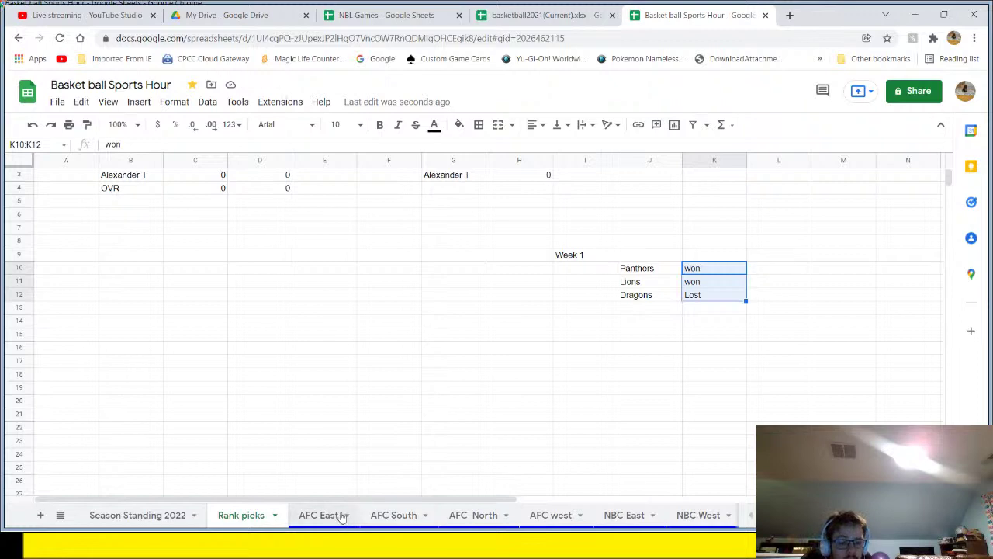
- Switch to the basketball2021(Current) spreadsheet and review the Panthers, Angels, Knights, Lions, hawks and Bobcats entries in the team rosters
left_click(359, 9)
left_click(551, 12)
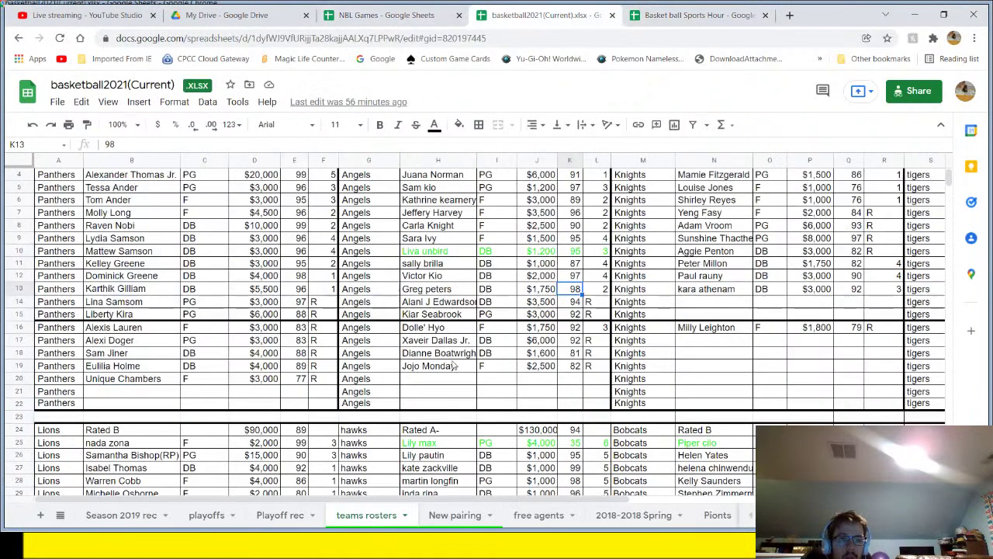
scroll(450, 372, "up", 1)
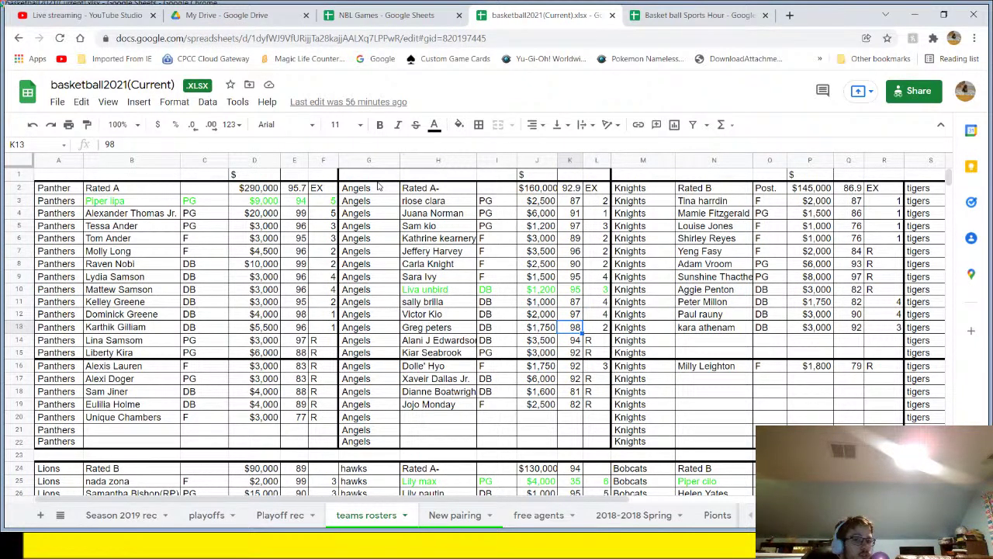
scroll(378, 186, "down", 3)
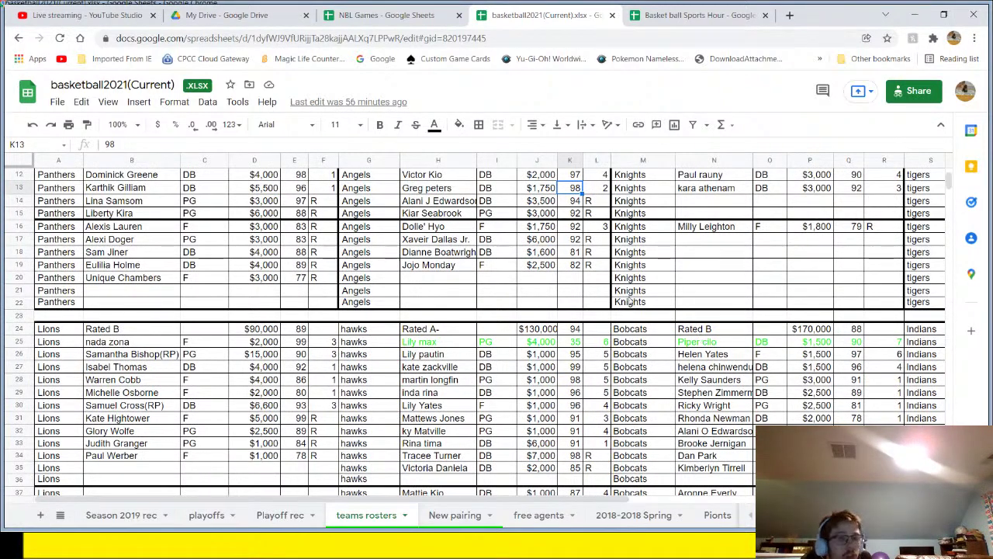
scroll(500, 317, "up", 3)
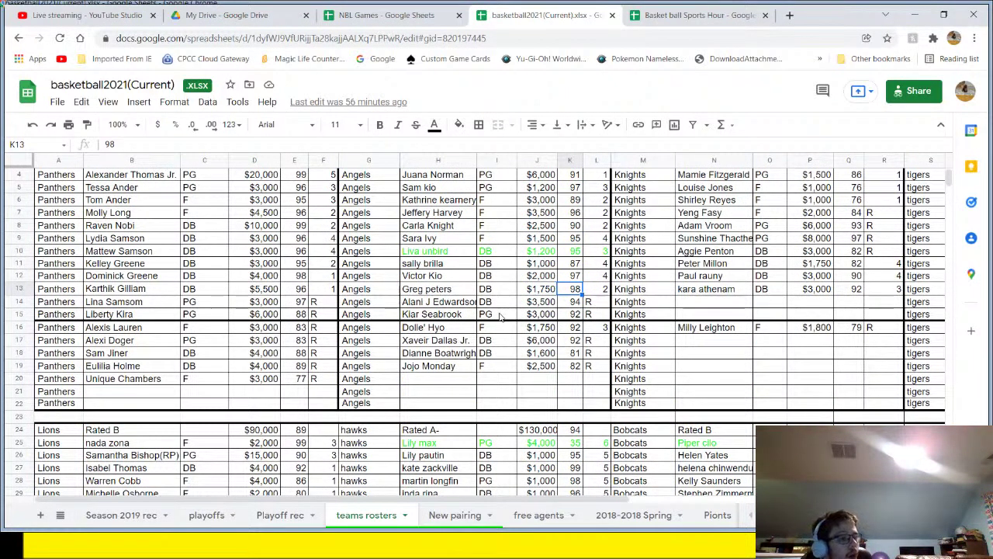
scroll(156, 365, "up", 1)
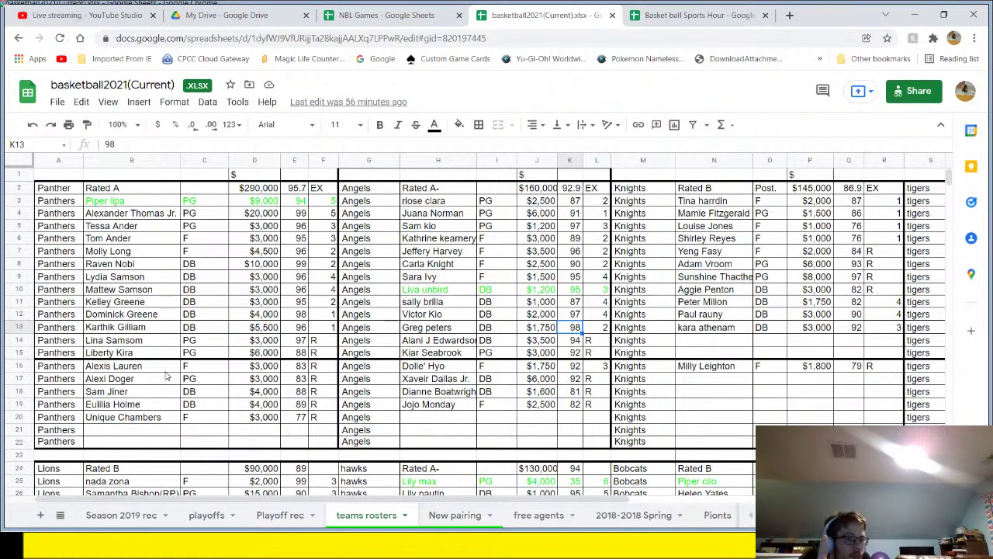
- Return to the Basket ball Sports Hour spreadsheet, clear the Week 1 block in I9:K12 and select the team's points in H3
left_click(656, 15)
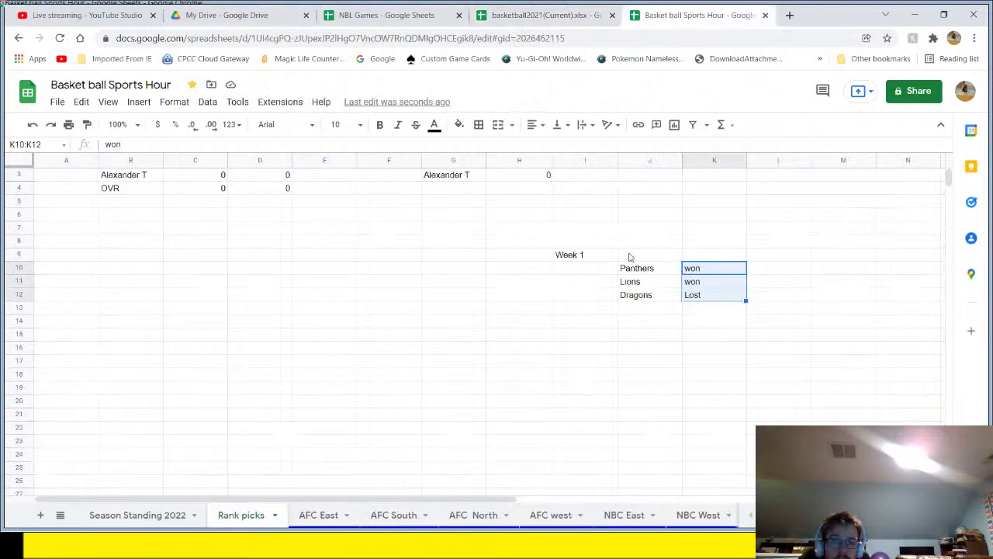
scroll(634, 393, "up", 1)
left_click_drag(632, 297, 698, 320)
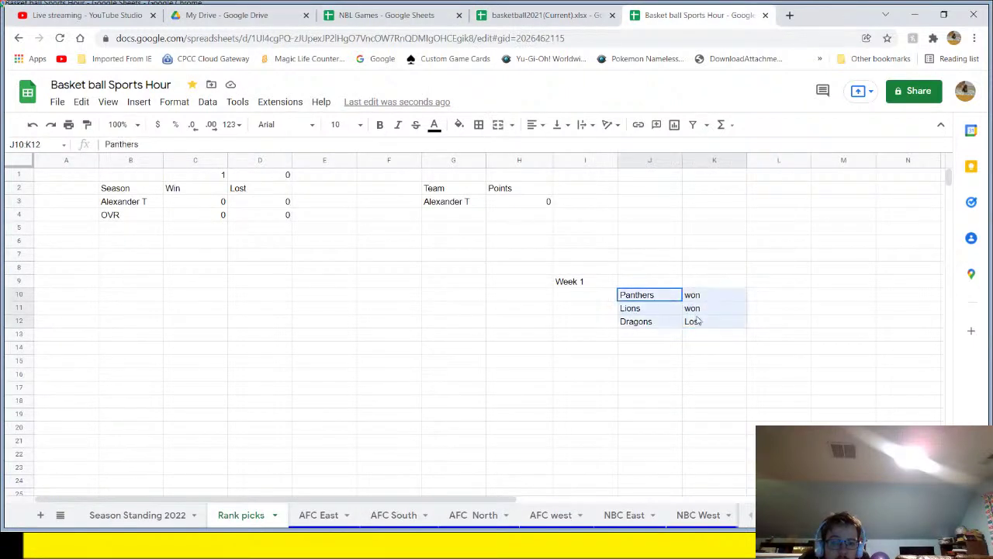
left_click_drag(569, 283, 711, 321)
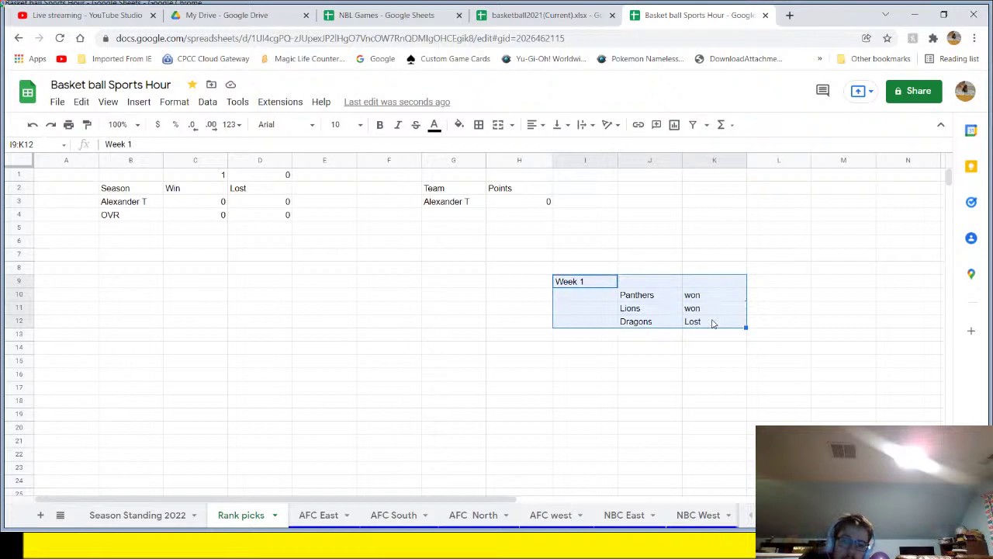
key("Delete")
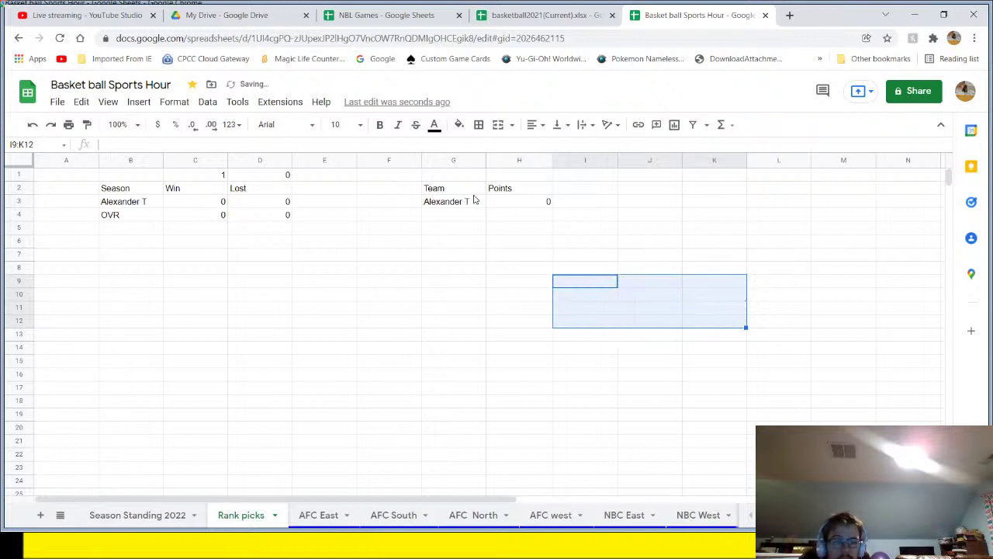
left_click_drag(476, 201, 517, 204)
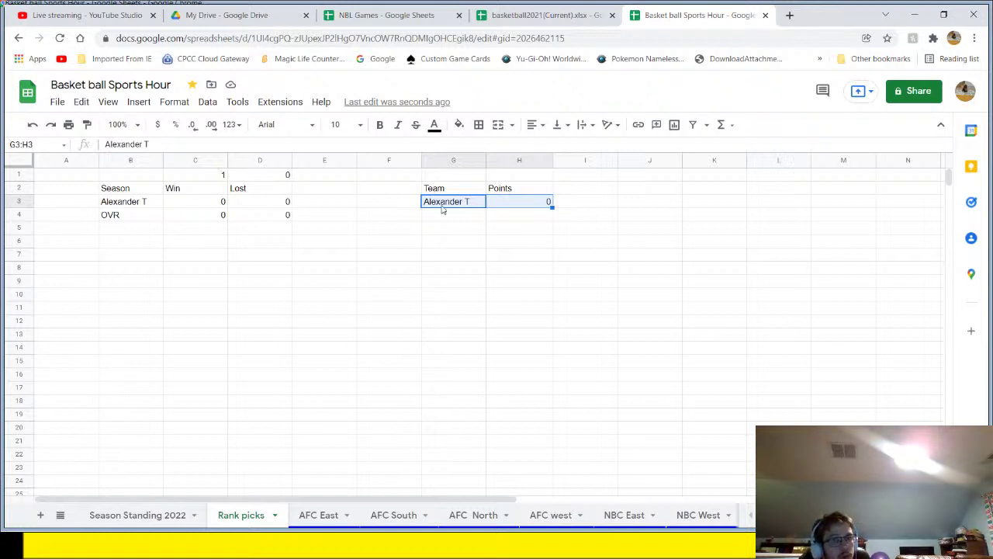
left_click(521, 204)
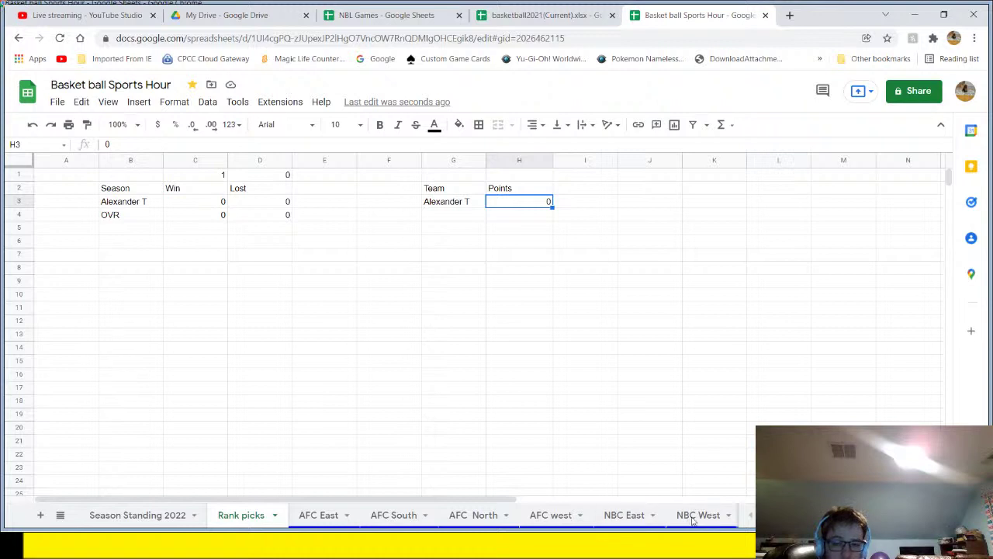
- On the AFC East sheet, highlight the beagles' results in C2:C19 and make the 1st and 2nd place entries in N4:O5 bold
left_click(313, 518)
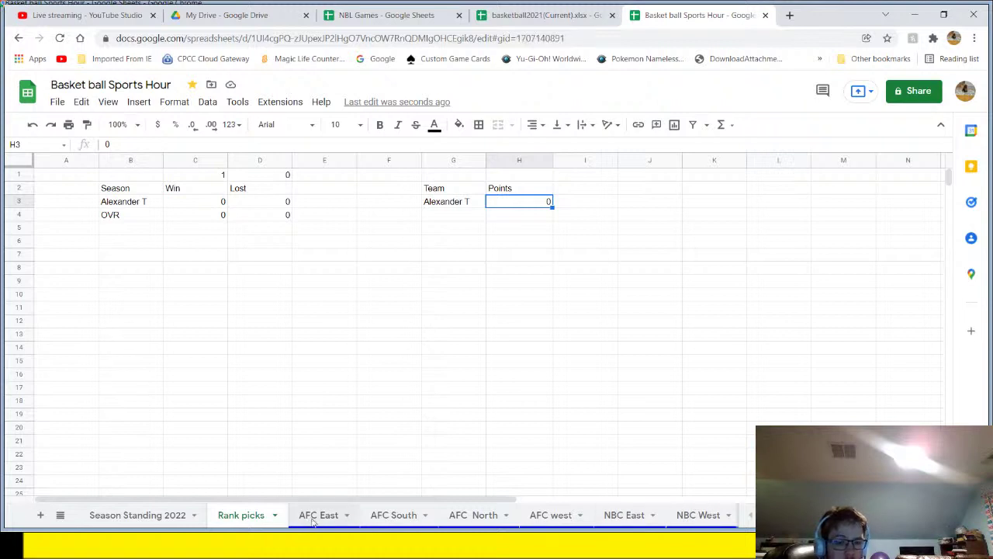
left_click_drag(187, 192, 194, 417)
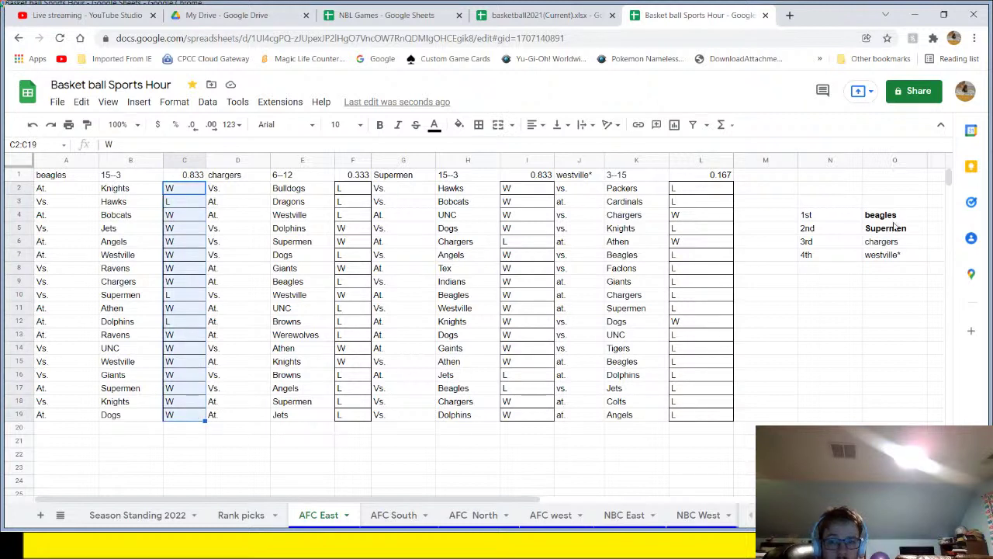
left_click_drag(894, 221, 824, 233)
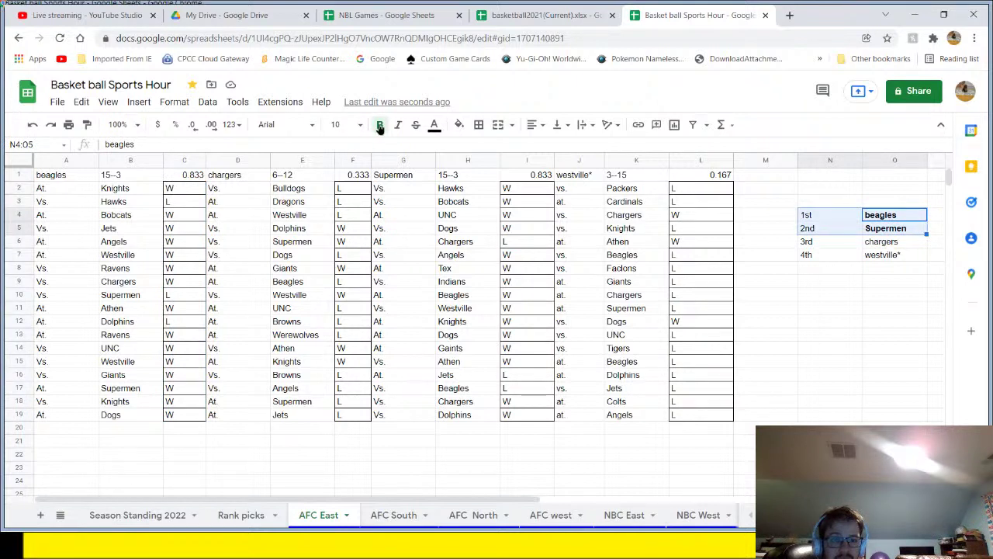
left_click(380, 126)
- Check the westville, Supermen and beagles records in row 1 of the AFC East sheet
left_click(717, 177)
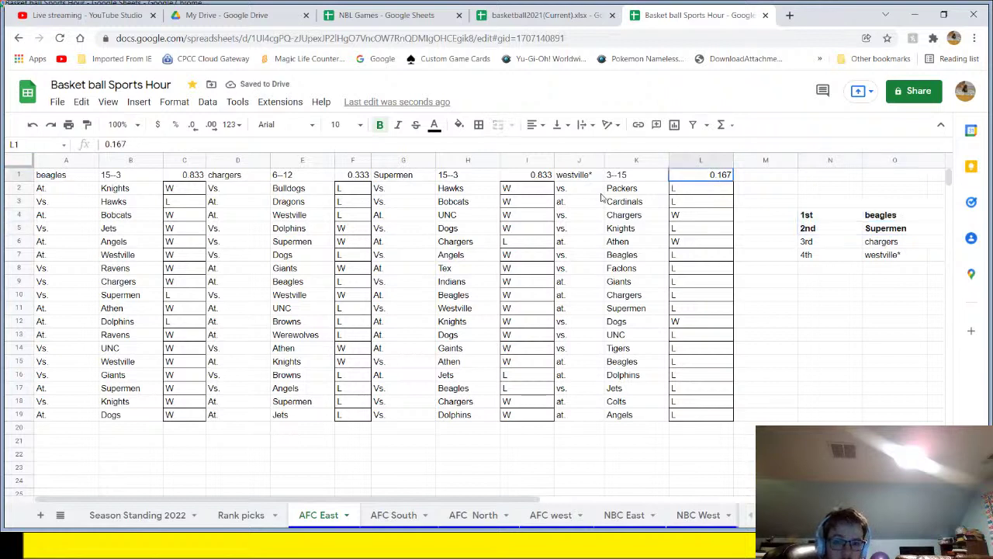
left_click(615, 178)
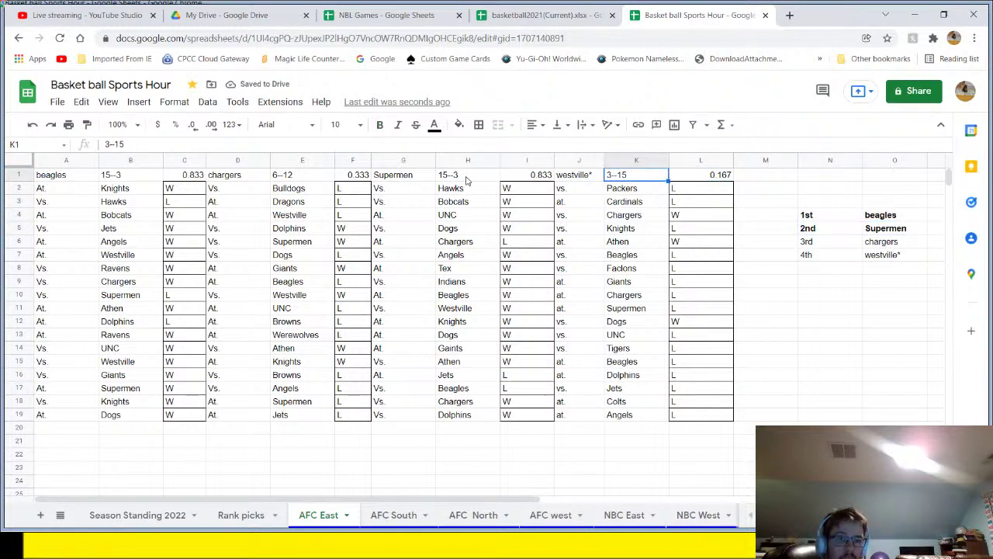
left_click(467, 179)
left_click(130, 179)
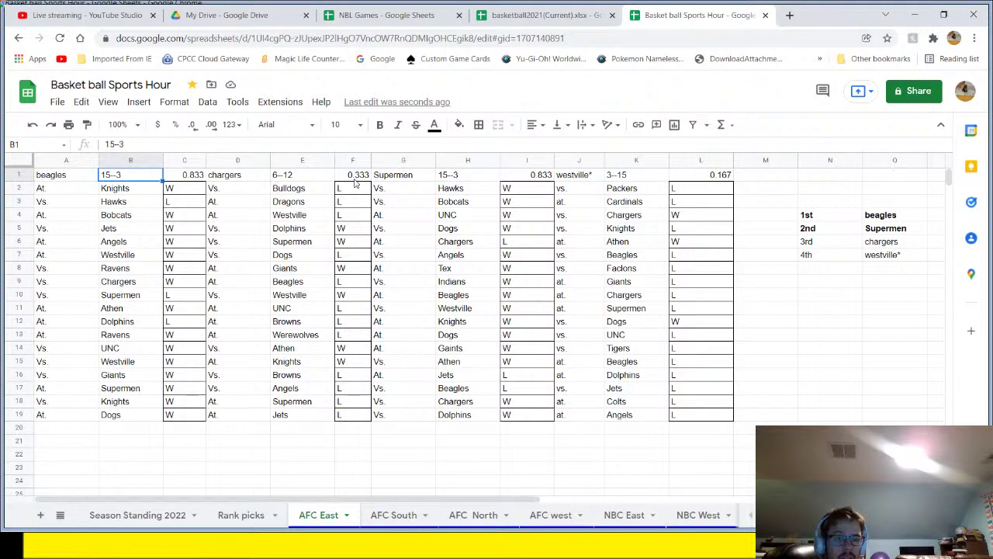
left_click(86, 179)
- Highlight the beagles' opponents in B2:B19 and the Supermen's winning percentage and results in I1:I19
left_click_drag(117, 194, 135, 416)
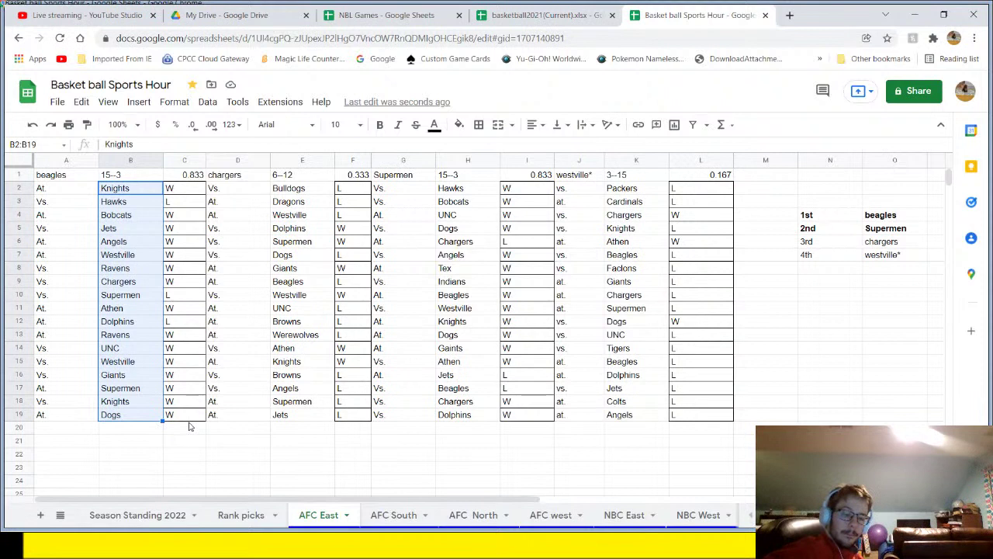
left_click_drag(128, 414, 131, 191)
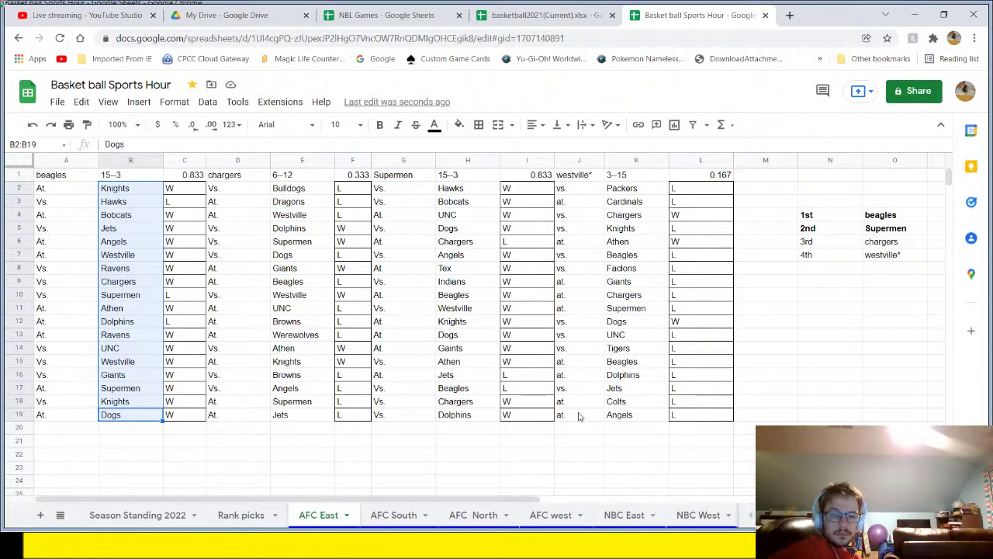
left_click_drag(509, 415, 511, 179)
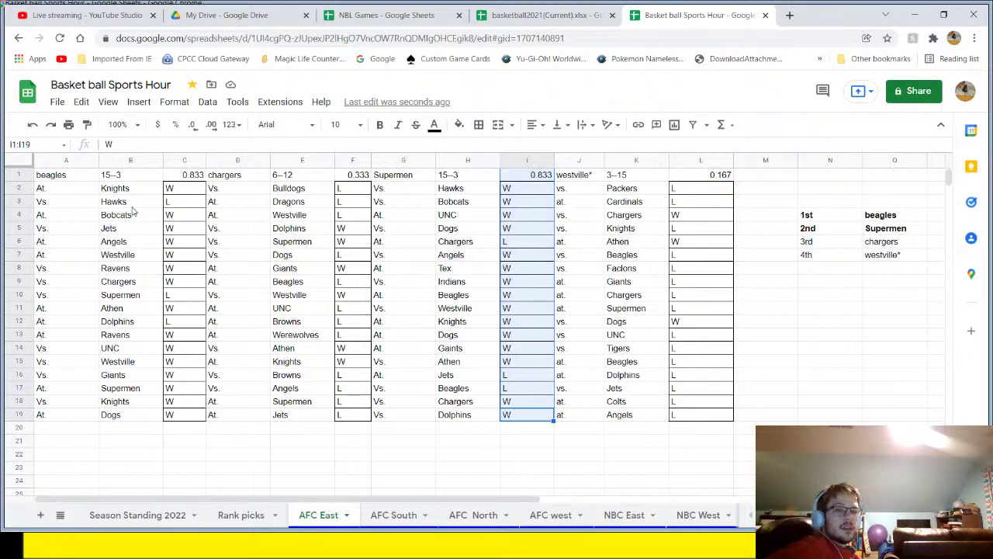
- Go through the beagles' schedule in column B, picking out opponents such as Hawks, Athen, Supermen, Knights, Dolphins and Angels
left_click(133, 203)
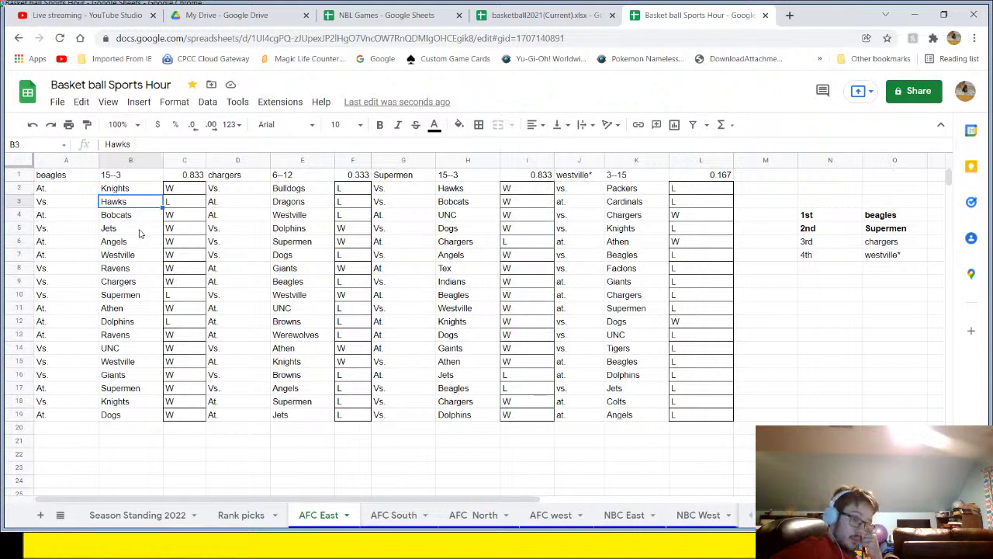
left_click(139, 309)
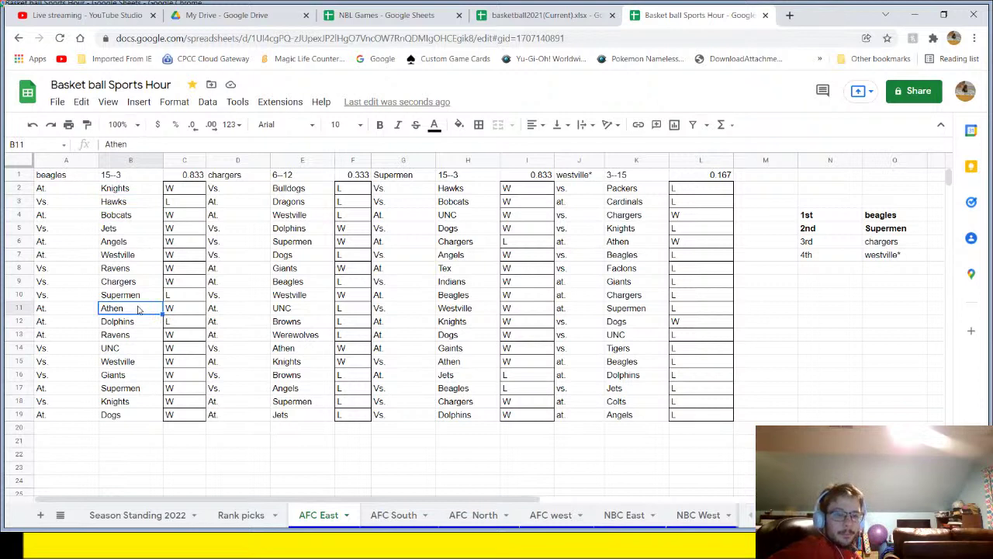
left_click(139, 392)
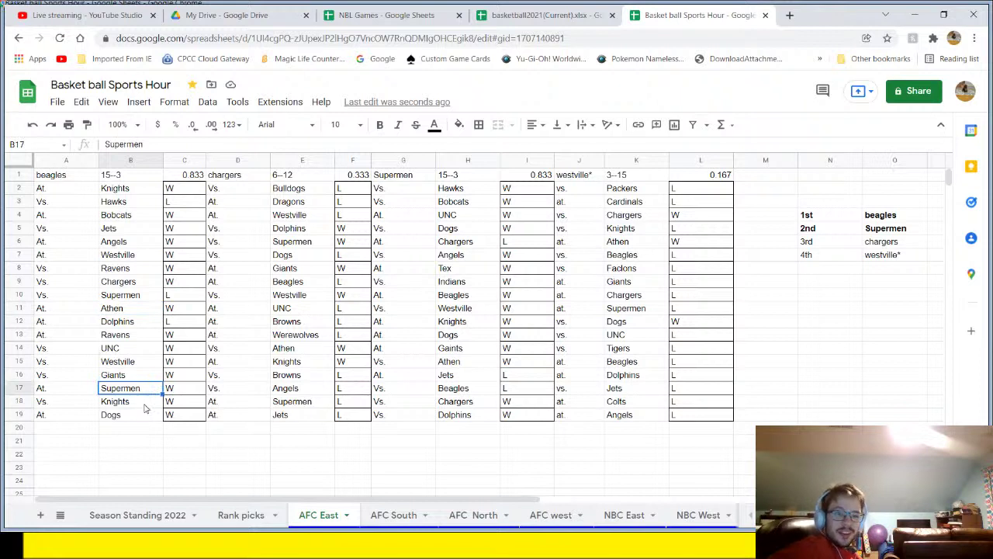
left_click(145, 404)
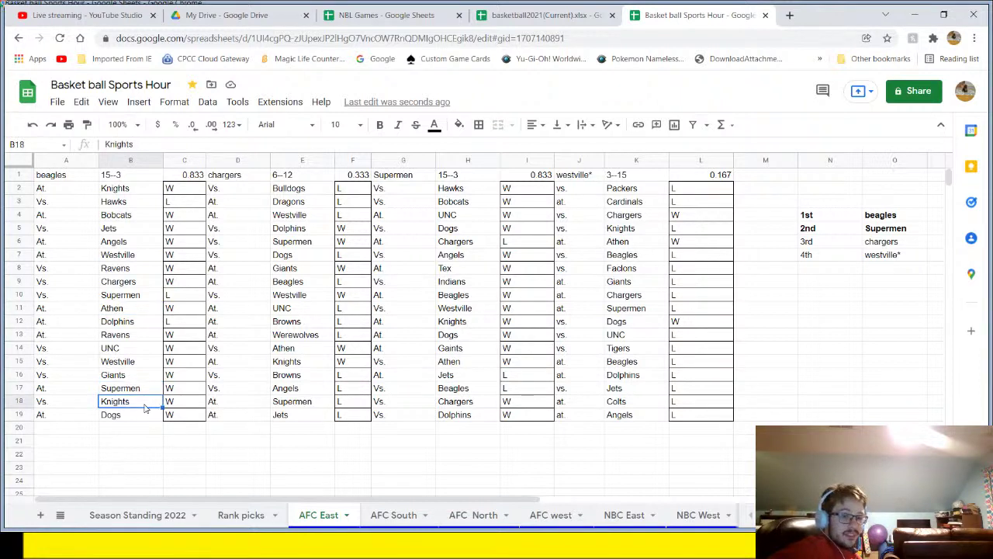
left_click_drag(135, 416, 134, 191)
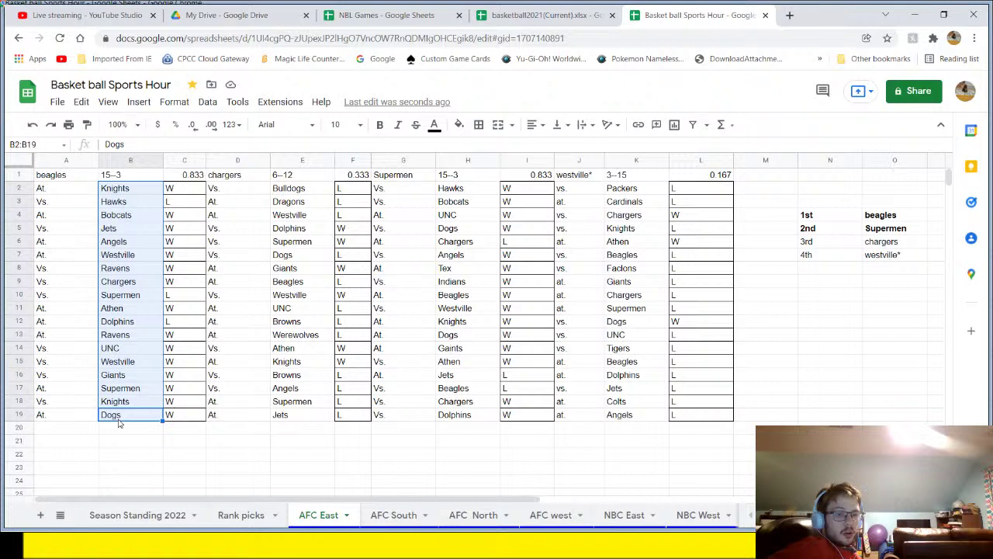
left_click(132, 334)
left_click(131, 325)
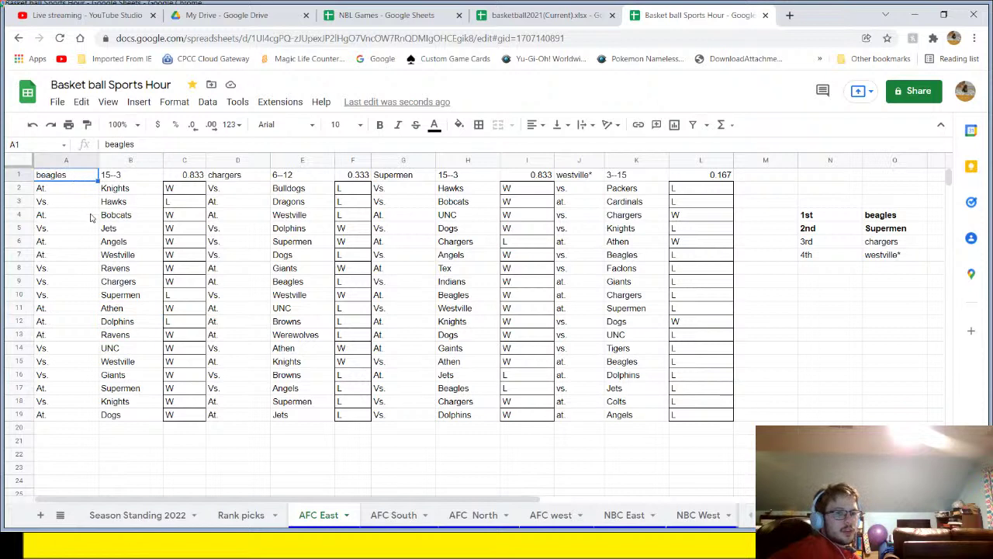
left_click(129, 247)
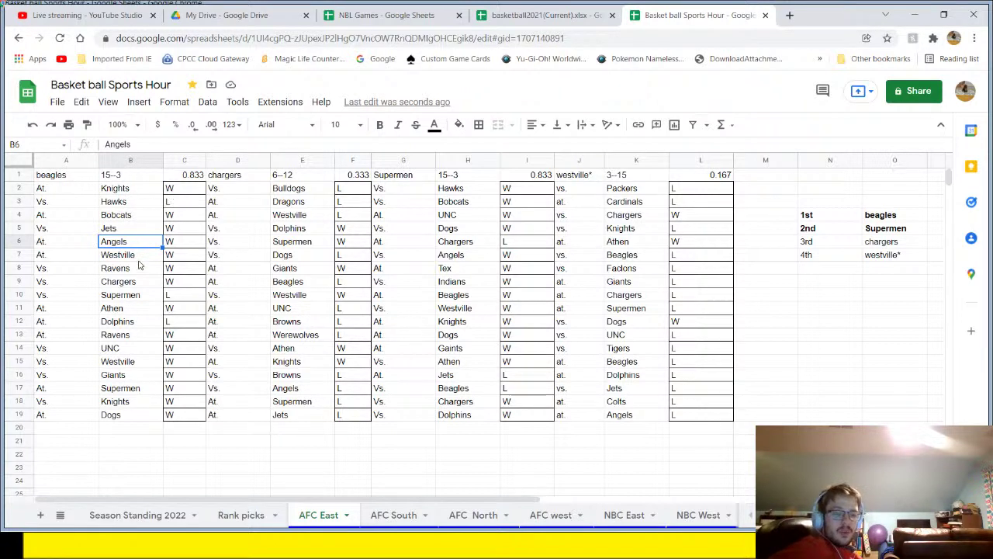
- Open the Season Standing 2022 sheet and review its division tables and the L, T, PS and PPG column headings
left_click(147, 515)
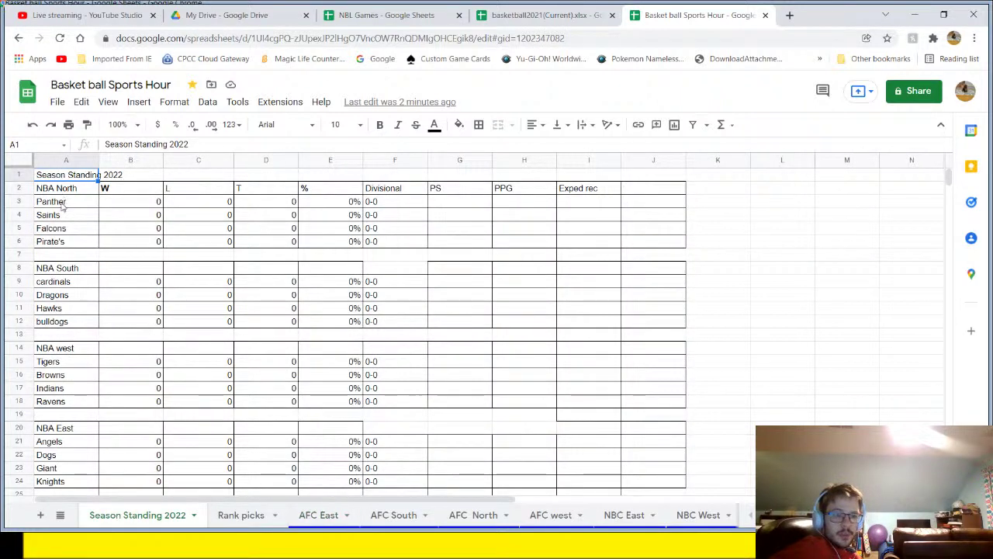
scroll(349, 350, "down", 2)
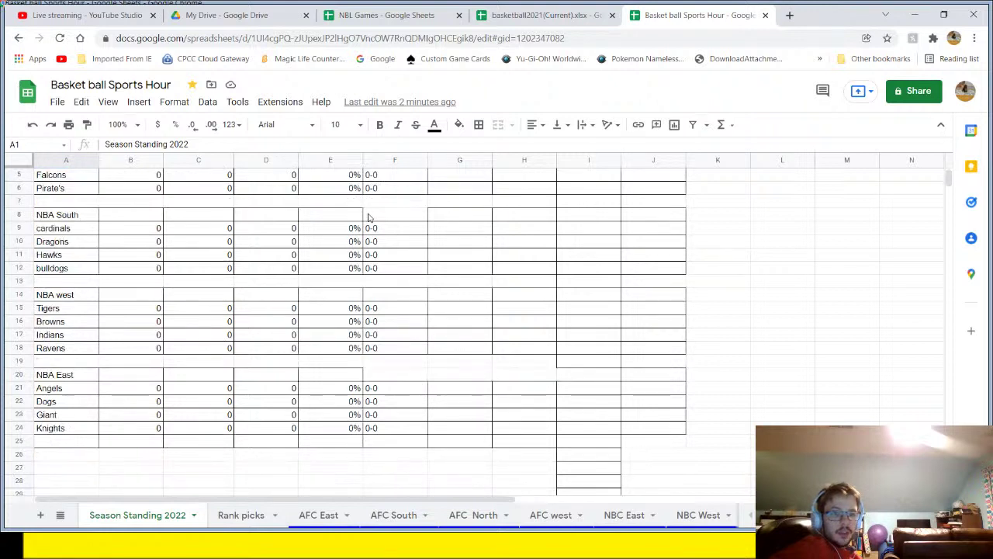
scroll(370, 469, "up", 2)
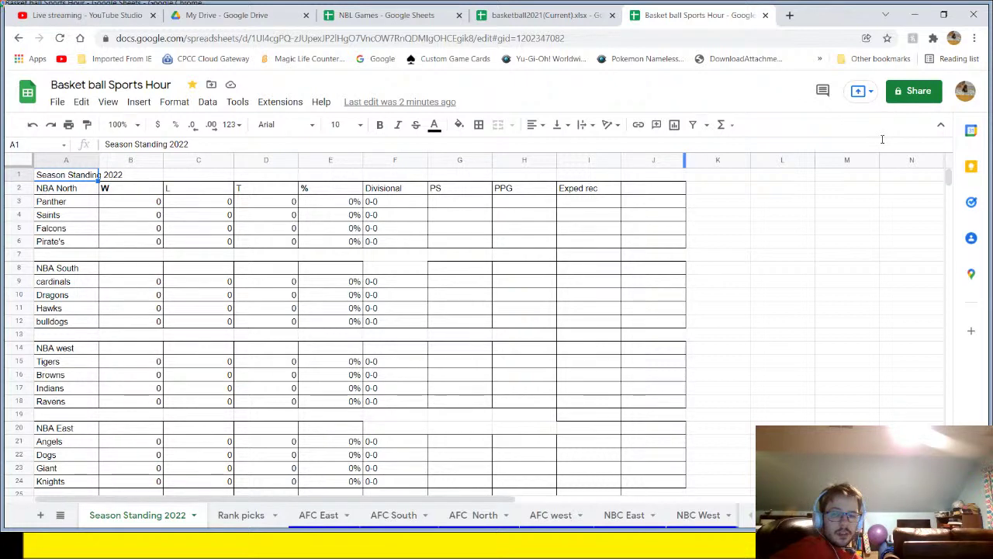
left_click(449, 201)
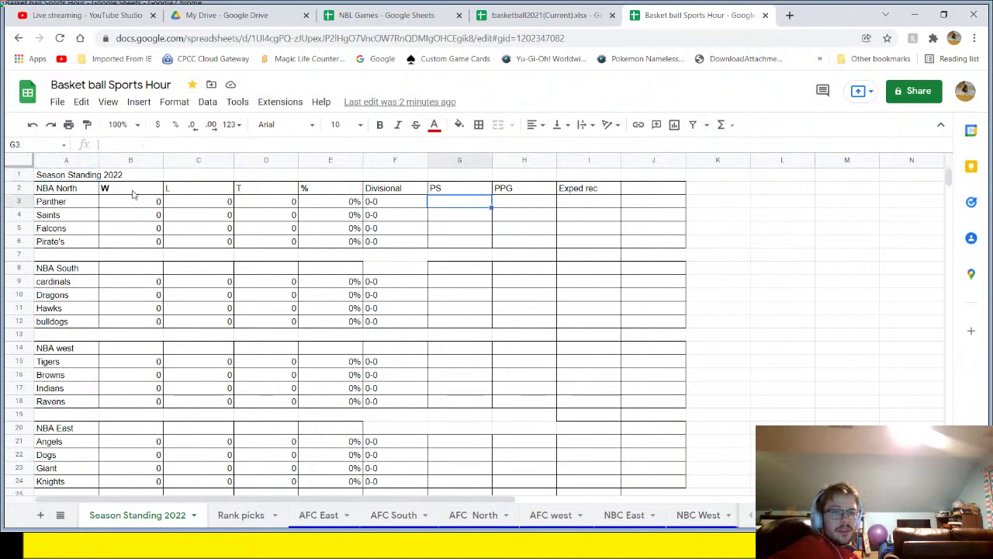
left_click(194, 191)
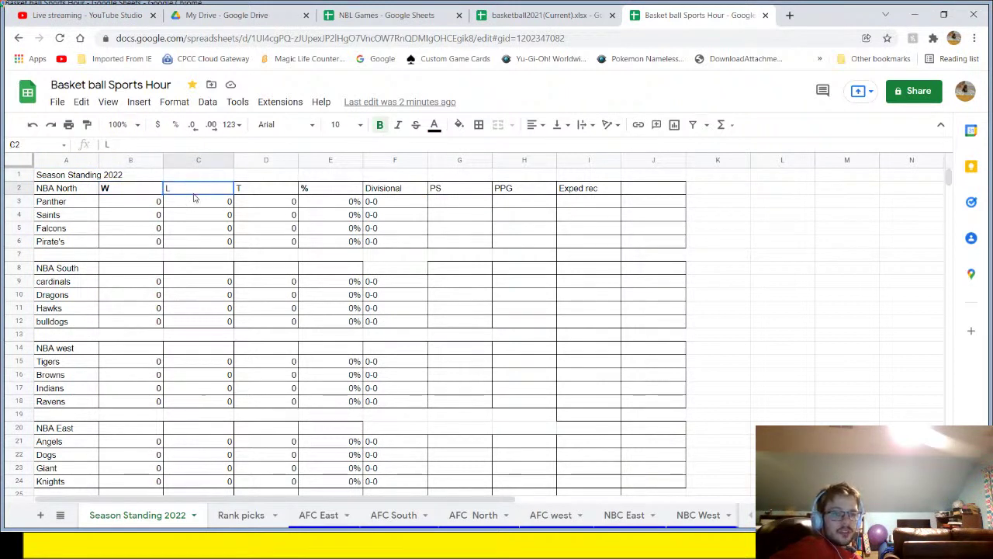
left_click(263, 186)
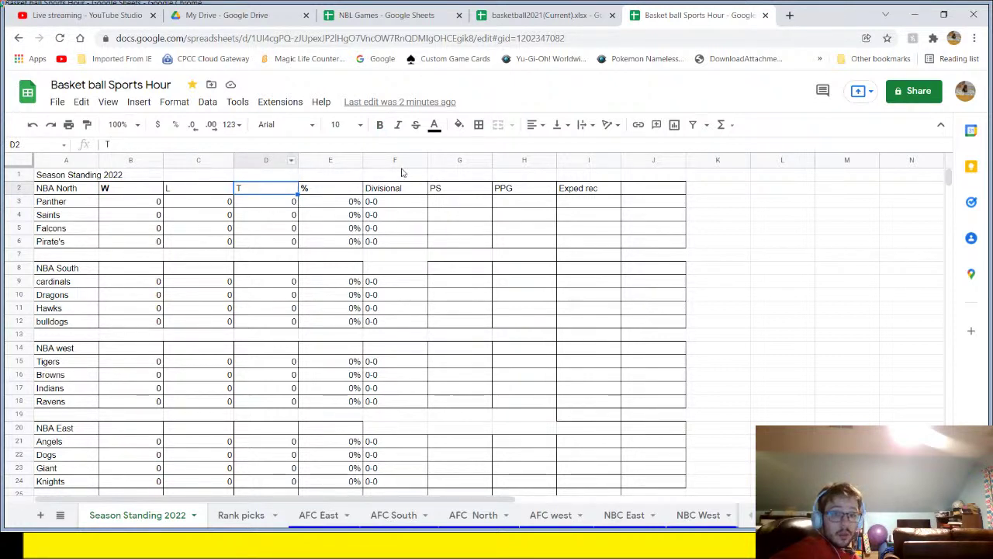
left_click(451, 192)
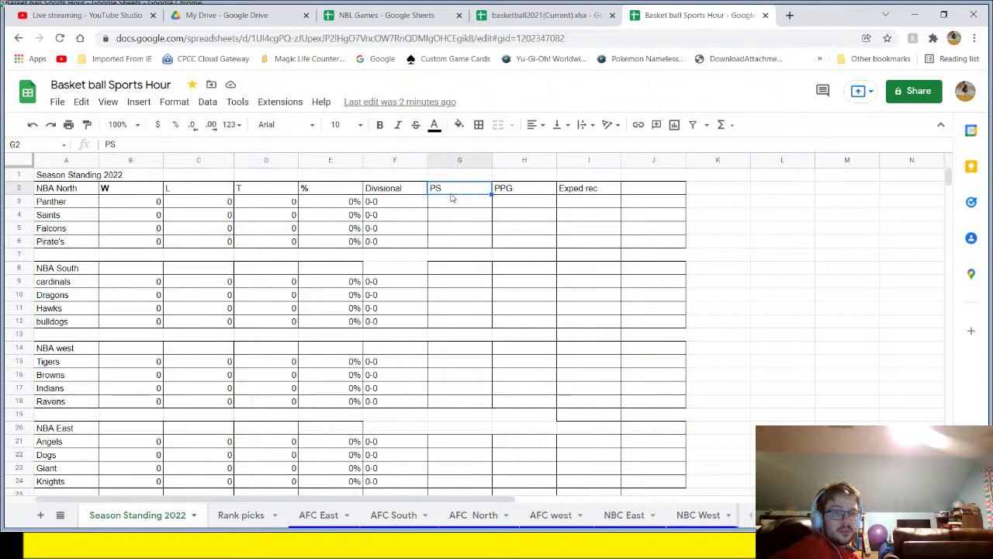
left_click(513, 191)
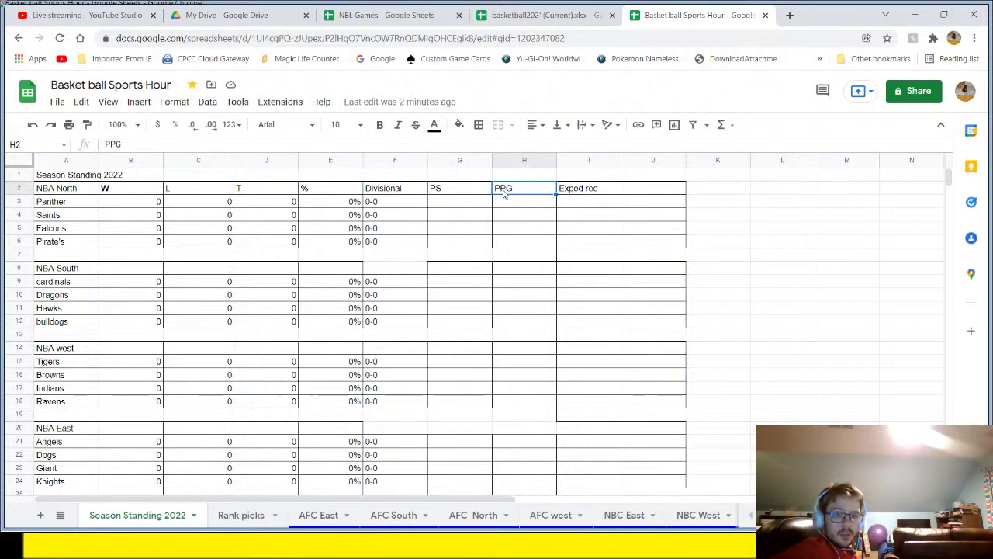
- Clear the Exped rec heading from I2 in the Season Standing 2022 sheet and look over the NBA and ABA division tables
left_click(318, 206)
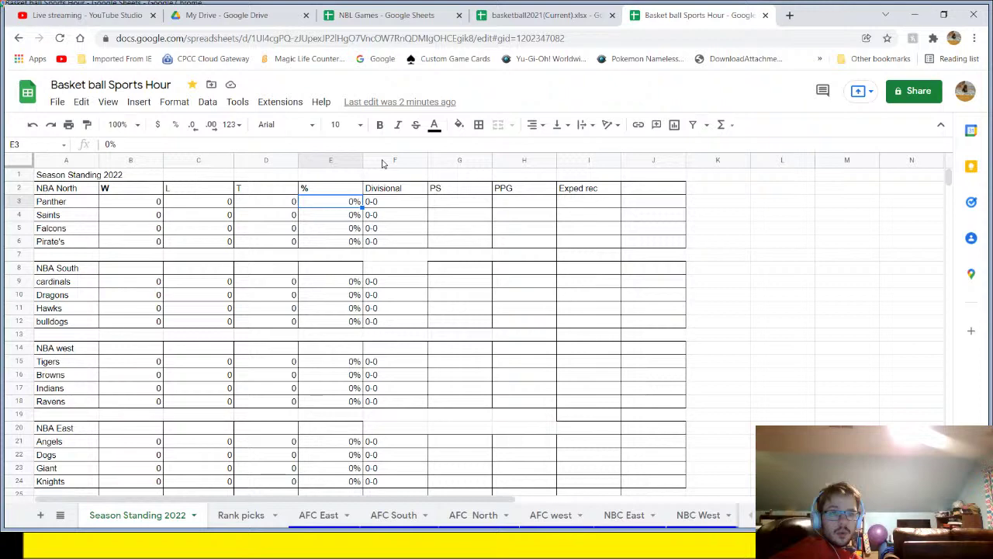
left_click(616, 192)
scroll(616, 192, "down", 3)
scroll(616, 193, "up", 3)
scroll(616, 192, "down", 2)
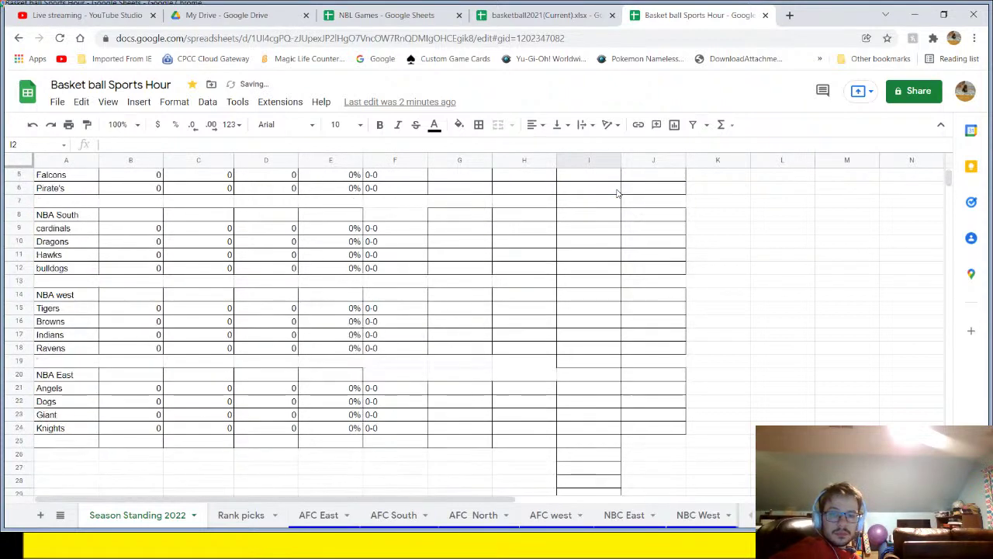
scroll(617, 192, "down", 6)
scroll(605, 188, "up", 3)
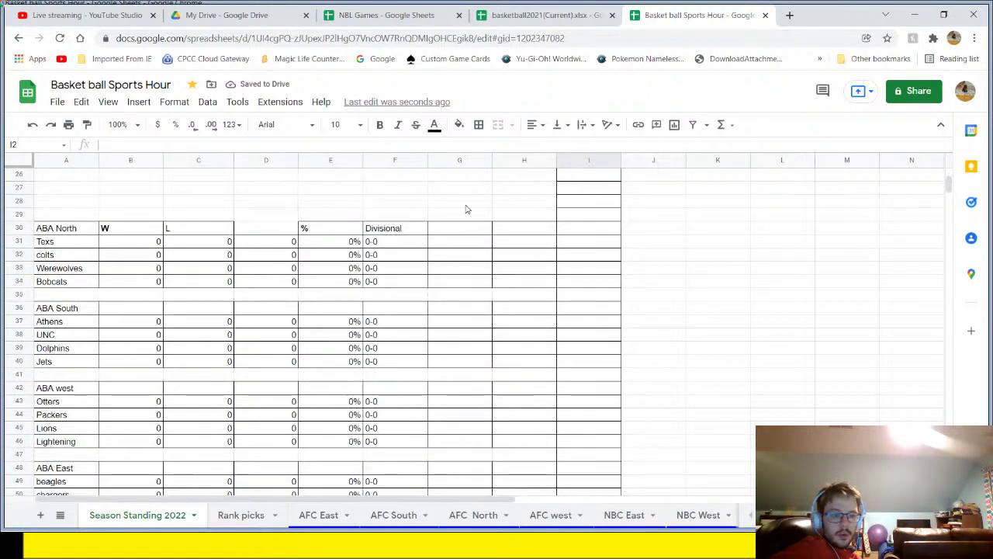
scroll(104, 315, "up", 8)
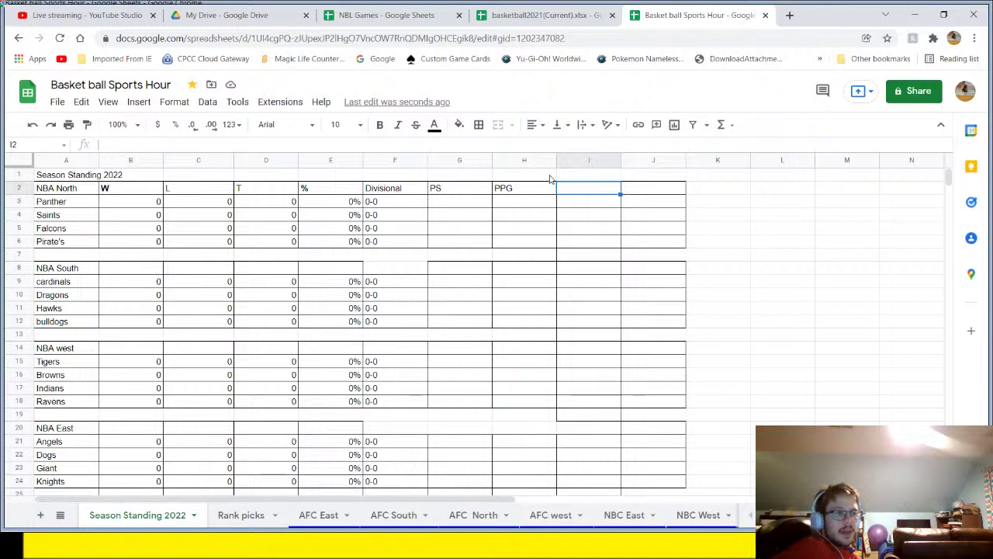
- Compare the Rank picks sheet with the team rosters in basketball2021(Current).xlsx and the Week 1 schedule in NBL Games
left_click(534, 15)
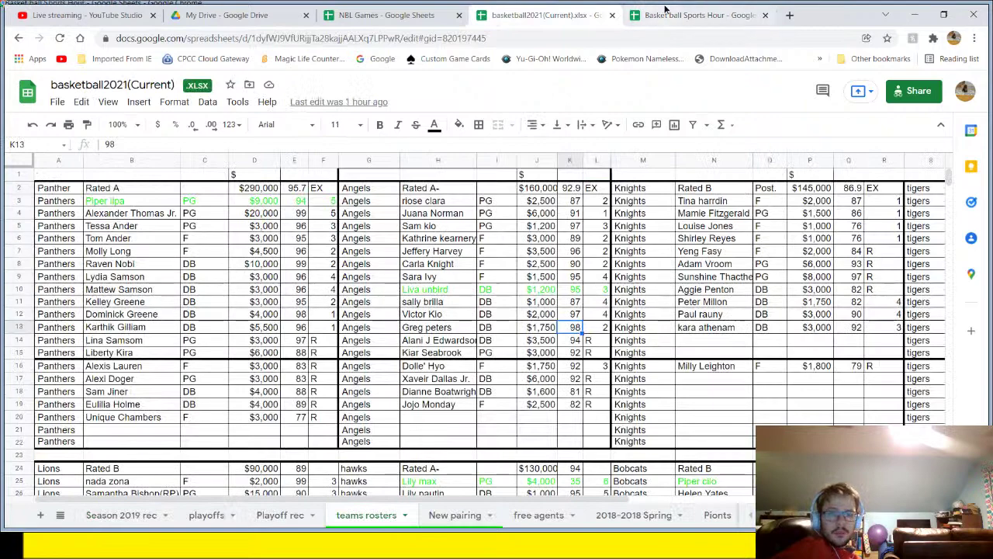
left_click(698, 14)
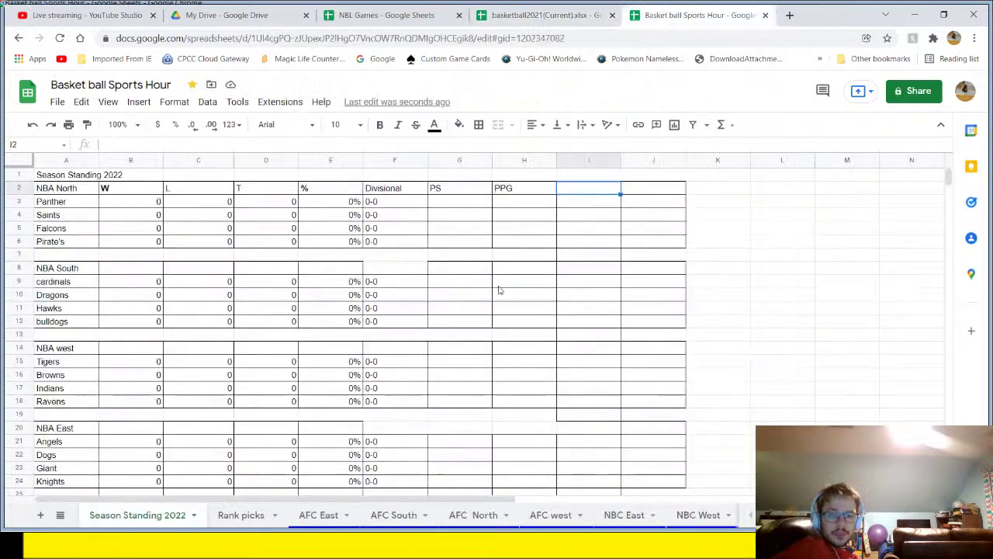
left_click(262, 516)
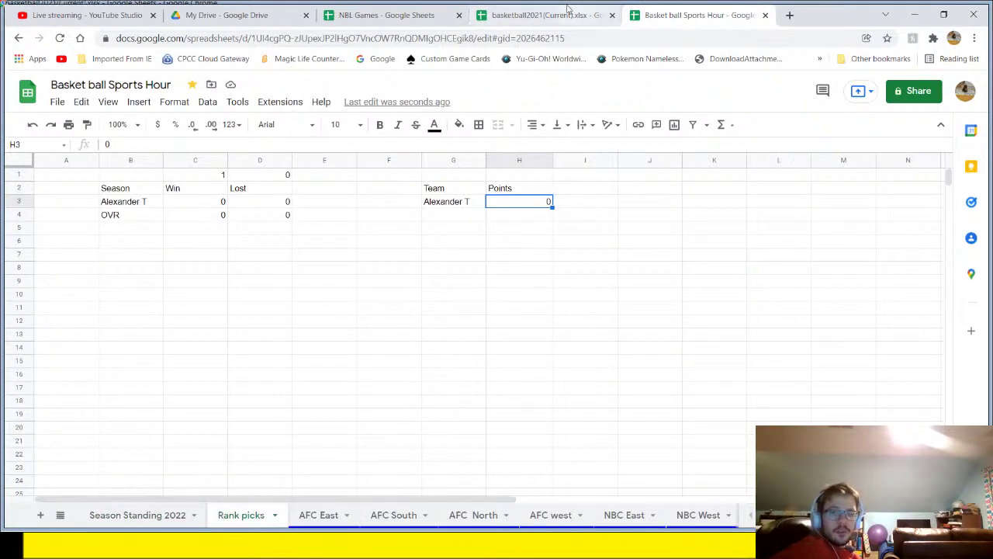
left_click(543, 14)
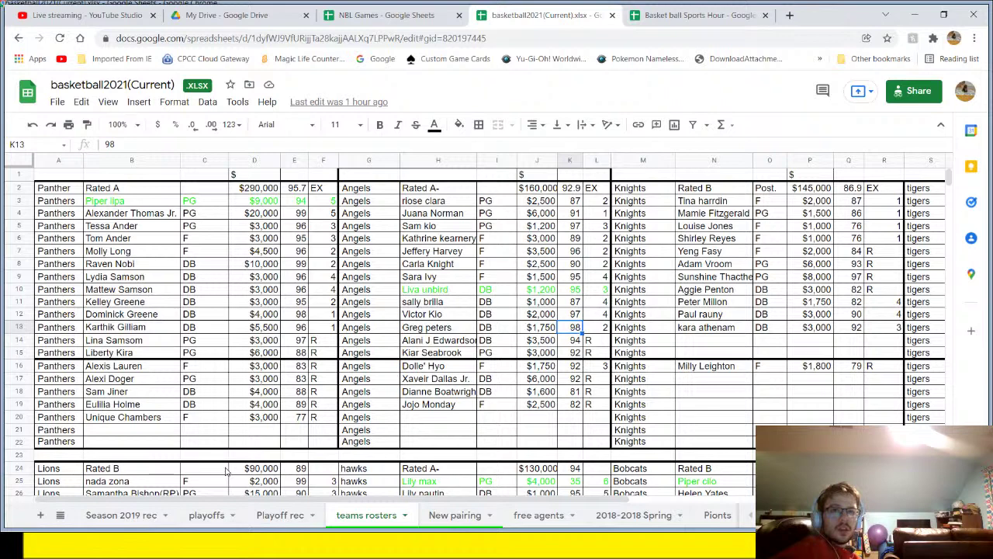
left_click(108, 264)
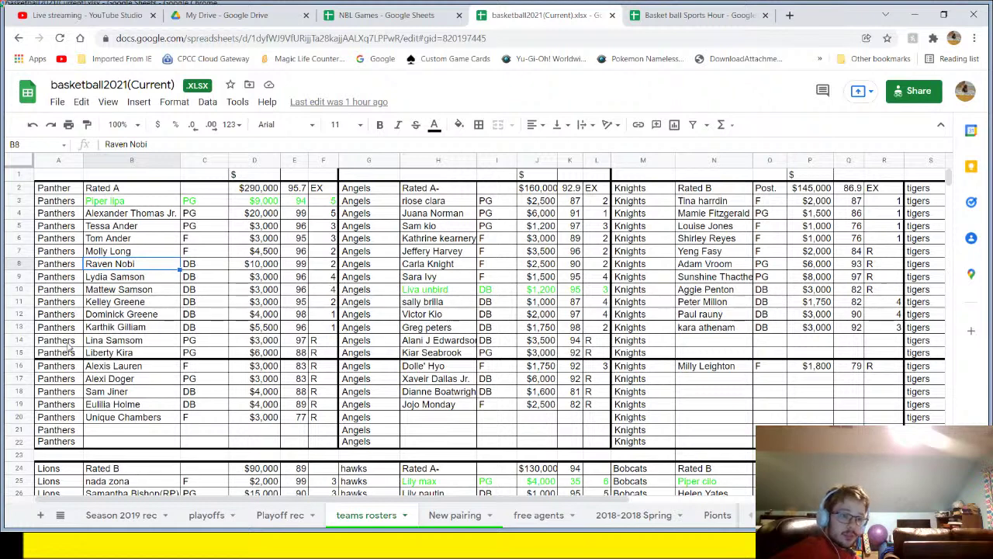
left_click(396, 13)
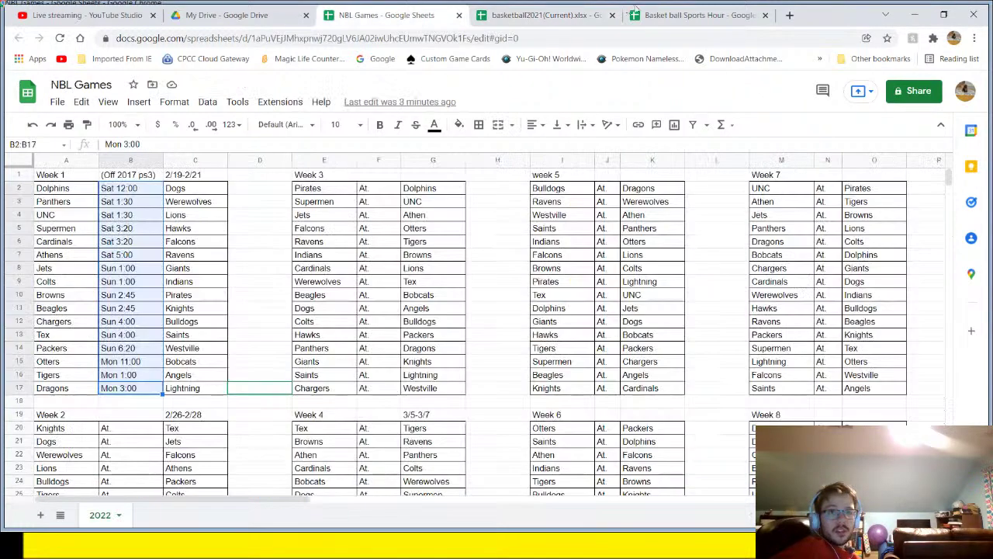
left_click(667, 15)
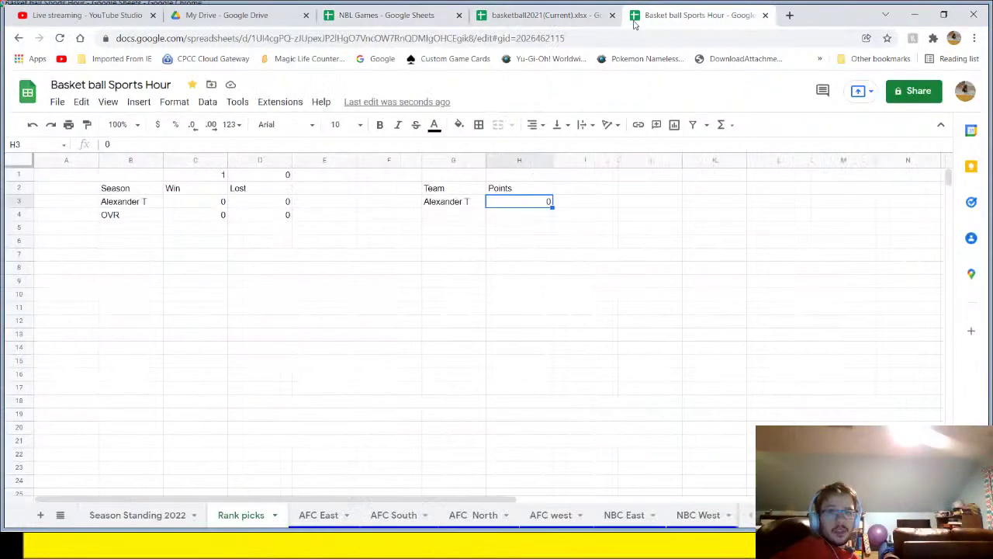
- Highlight the season win and lost record in B2:D3 and the team points entry in G3:H3 of the Rank picks sheet
left_click(448, 208)
left_click(525, 205, "shift")
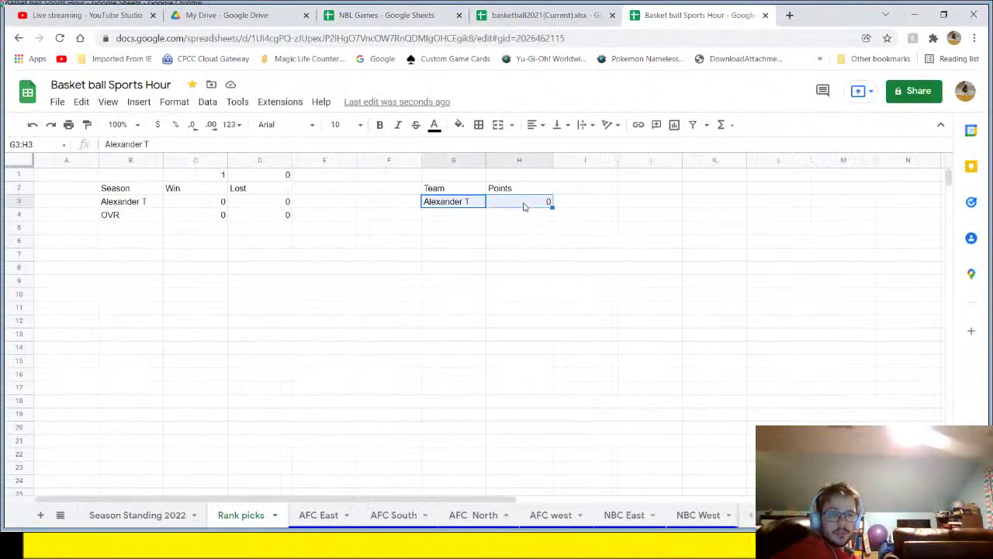
left_click(524, 206)
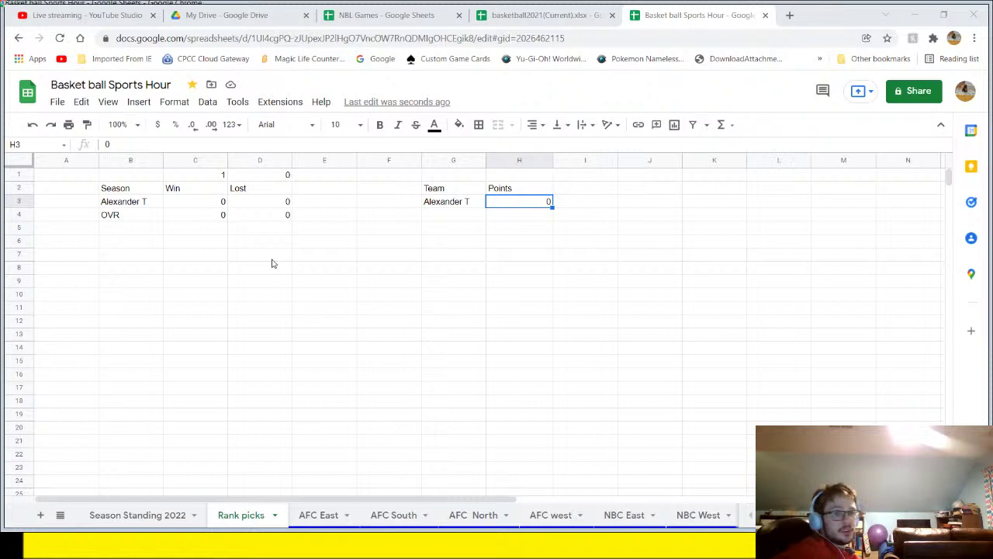
key("ctrl+z")
left_click(201, 187)
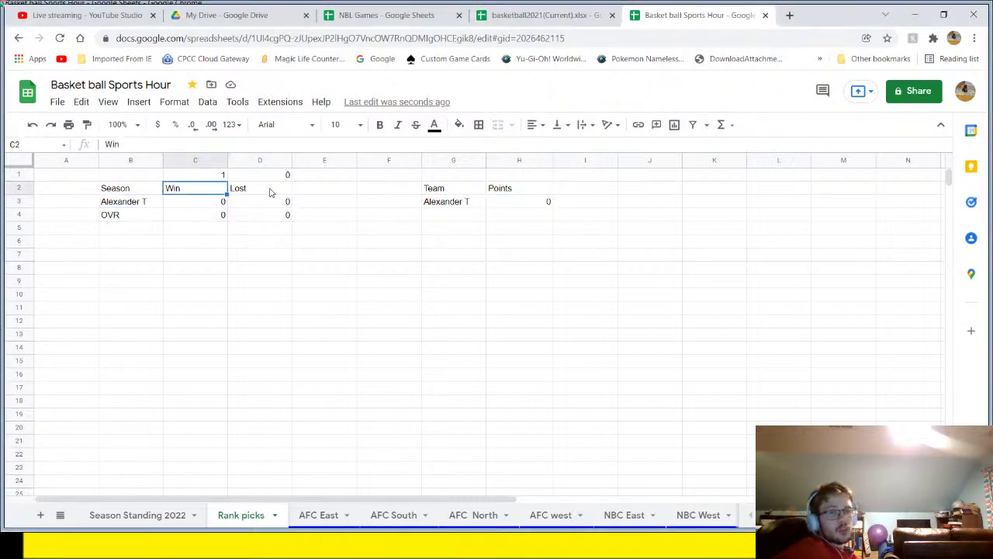
left_click(271, 192)
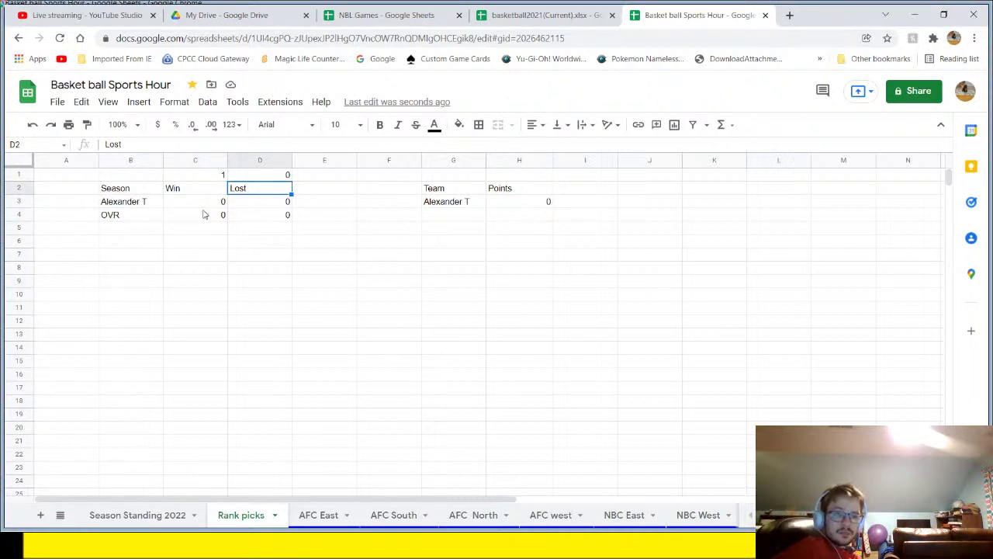
left_click_drag(158, 206, 259, 194)
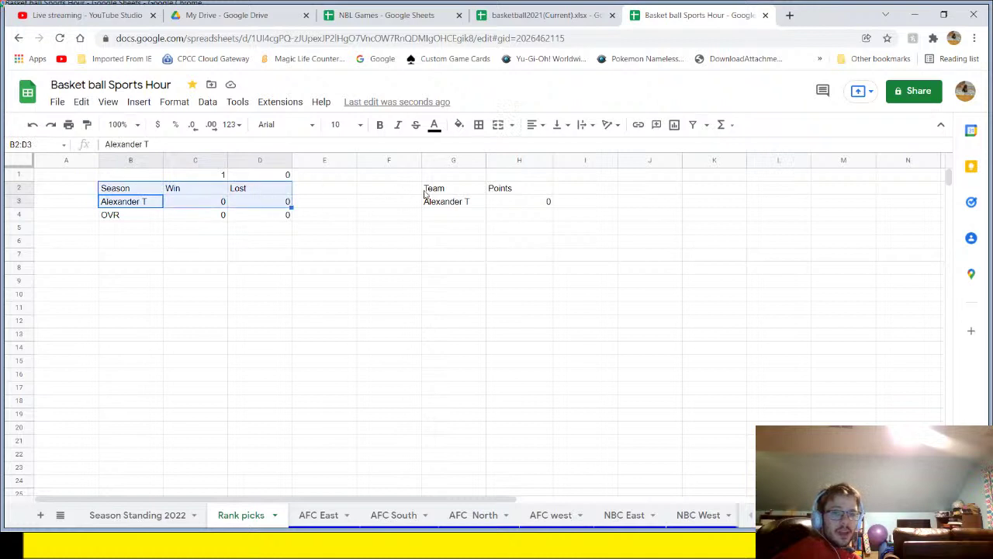
left_click_drag(429, 202, 543, 203)
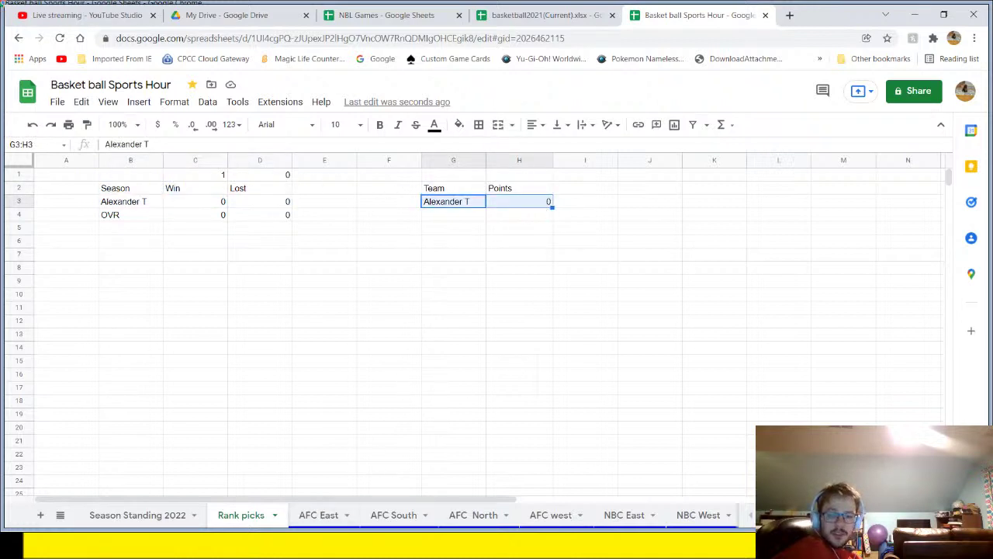
- Go through the AFC and NBC division sheets, from AFC west and AFC East across to NBC South, to view their schedules
scroll(318, 514, "down", 2)
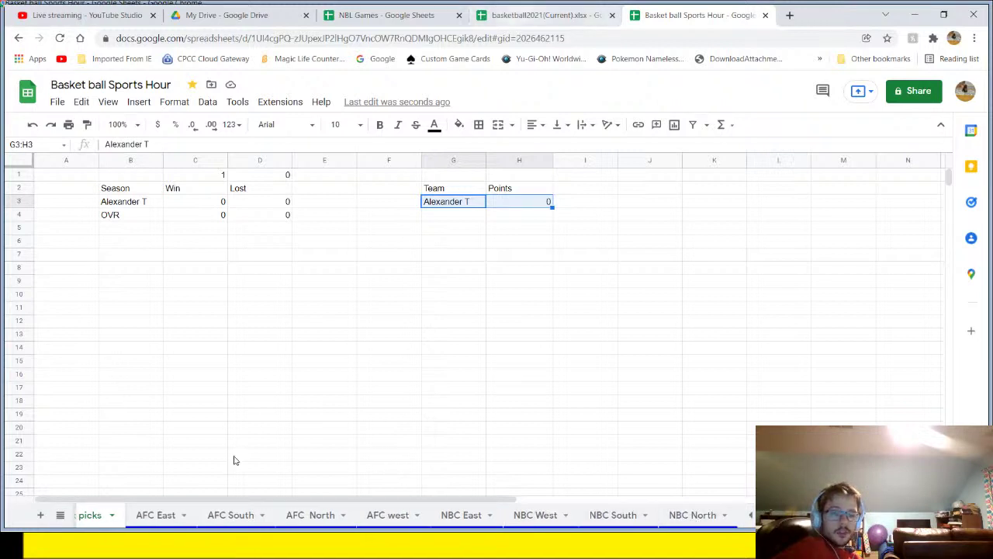
left_click(381, 516)
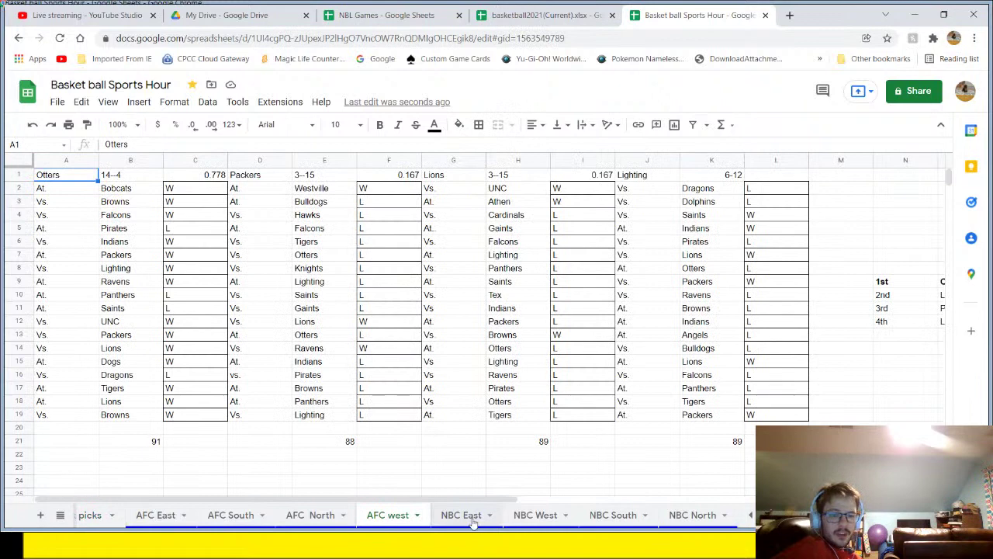
left_click(158, 518)
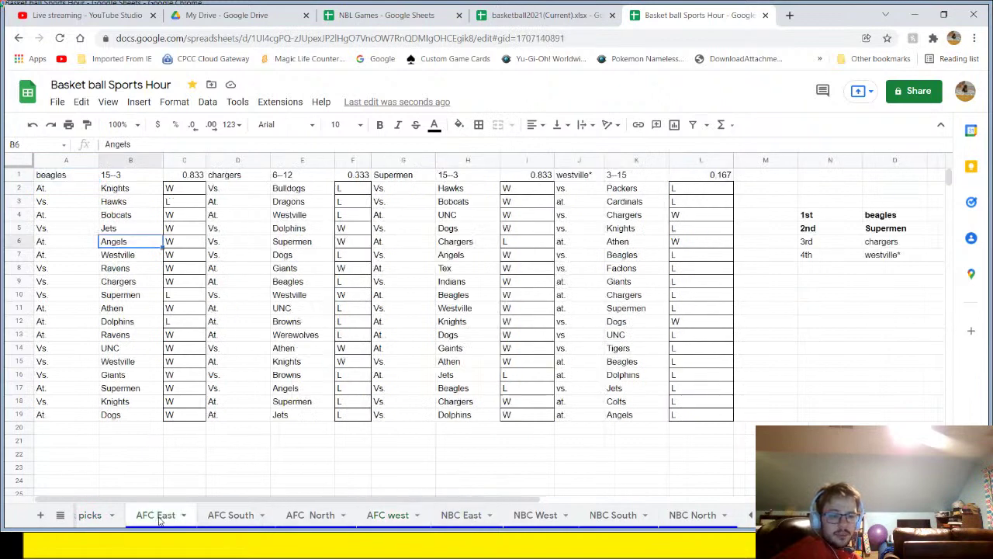
left_click(253, 515)
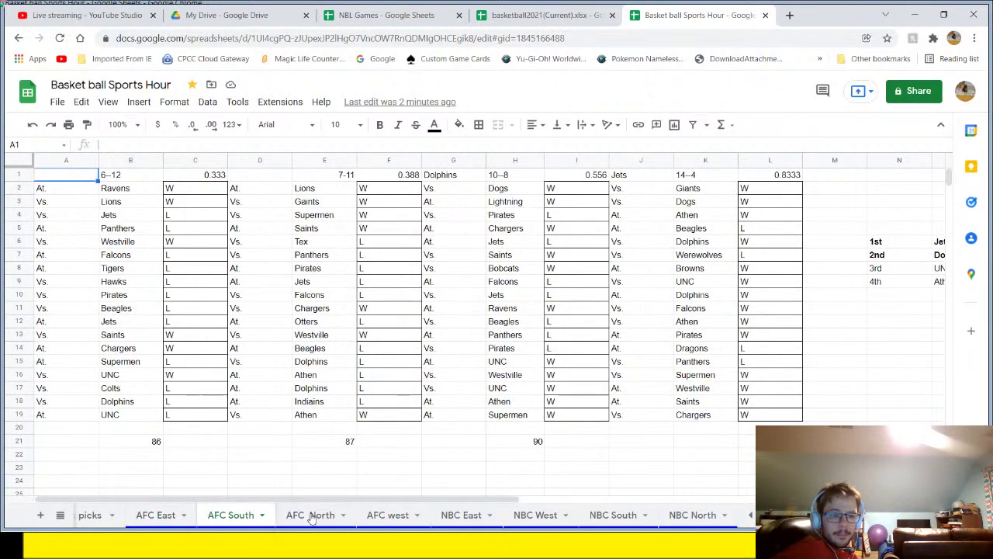
left_click(311, 516)
left_click(388, 516)
left_click(465, 516)
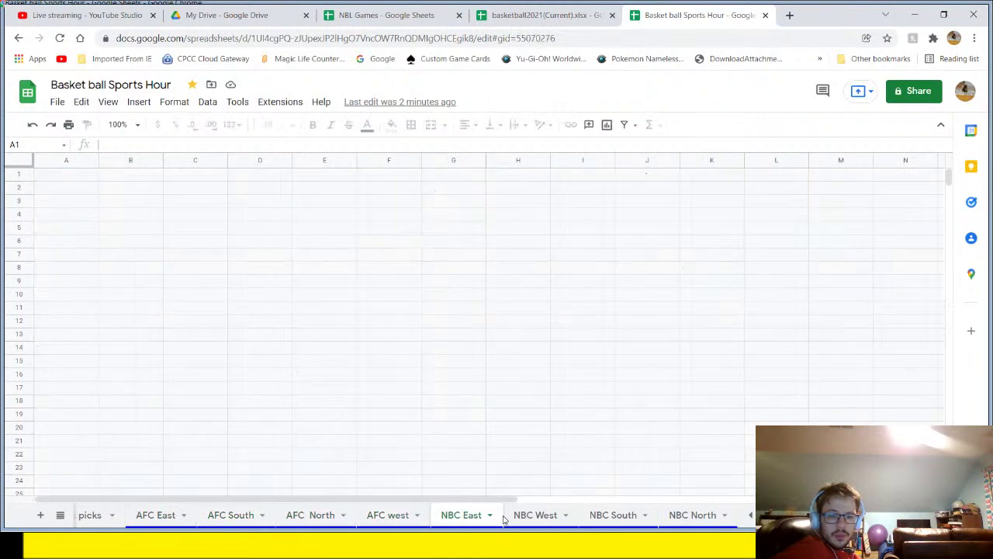
left_click(544, 516)
left_click(613, 515)
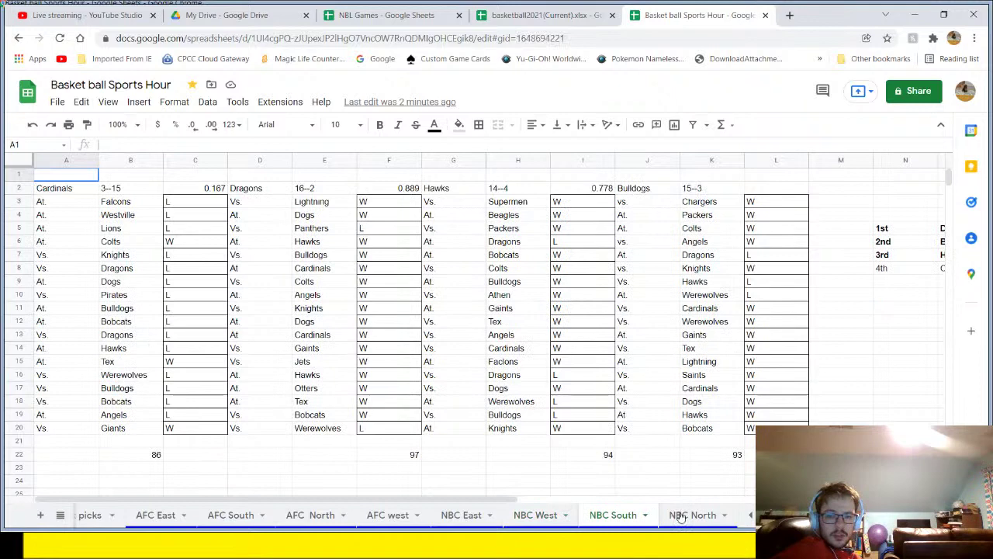
- Go back through the division sheets from NBC West to AFC East and return to the Rank picks sheet
left_click(514, 515)
left_click(446, 516)
left_click(384, 516)
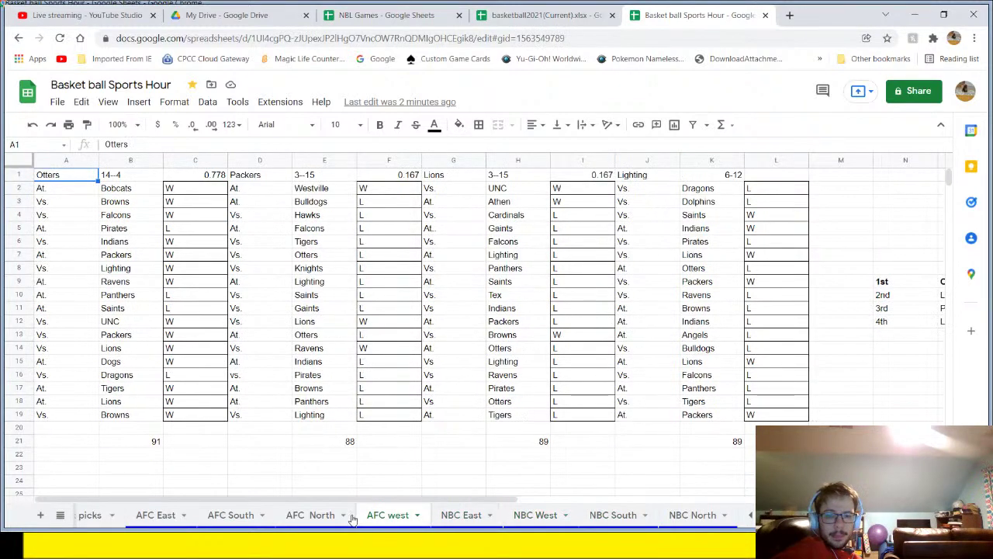
left_click(314, 515)
left_click(233, 516)
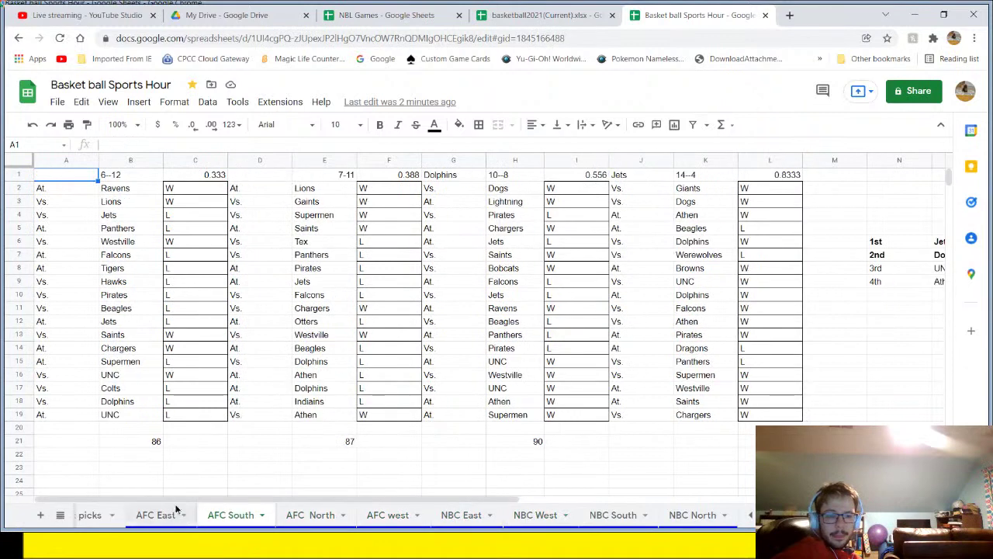
left_click(177, 512)
left_click(85, 514)
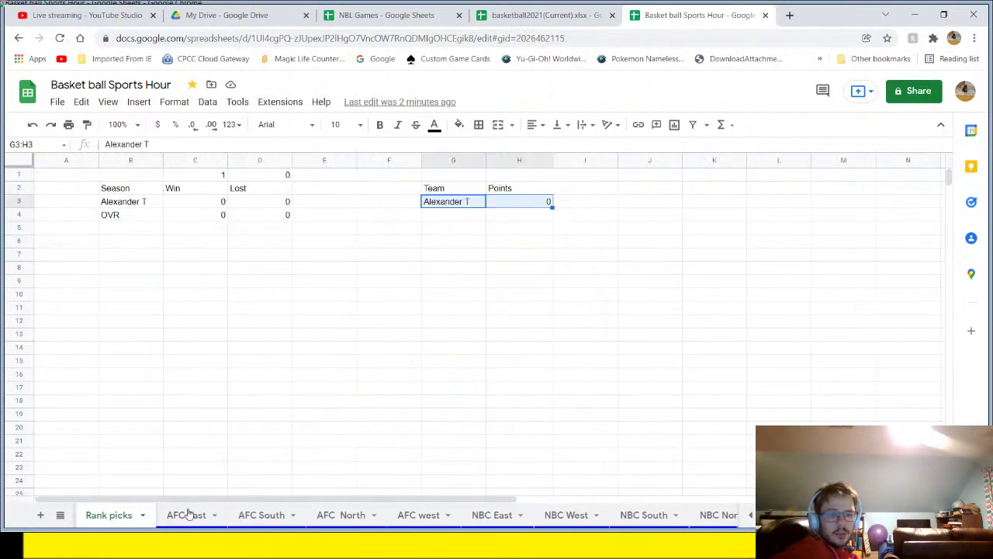
- View the AFC East schedule and check cells L21 and B21 beneath the AFC South team schedules
left_click(189, 515)
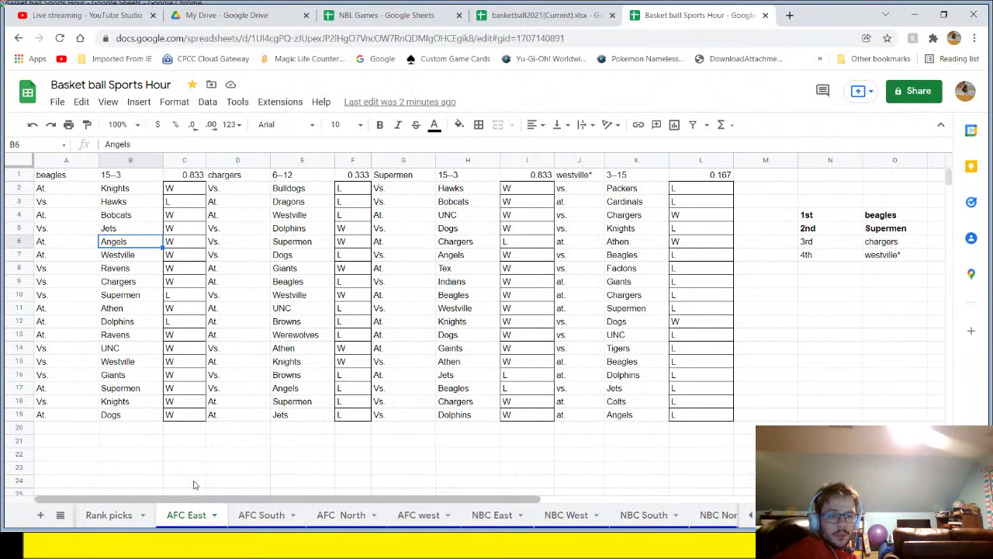
left_click(258, 515)
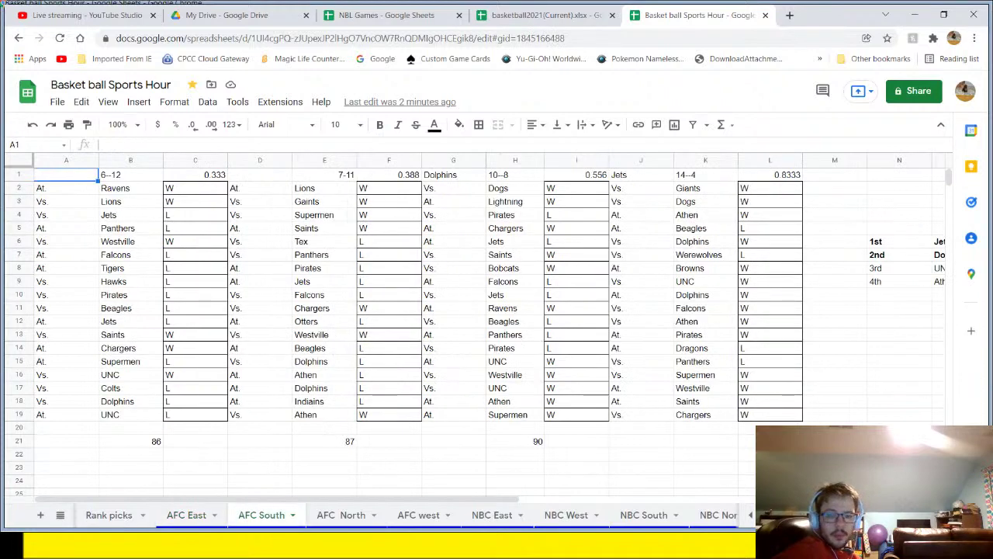
left_click(747, 440)
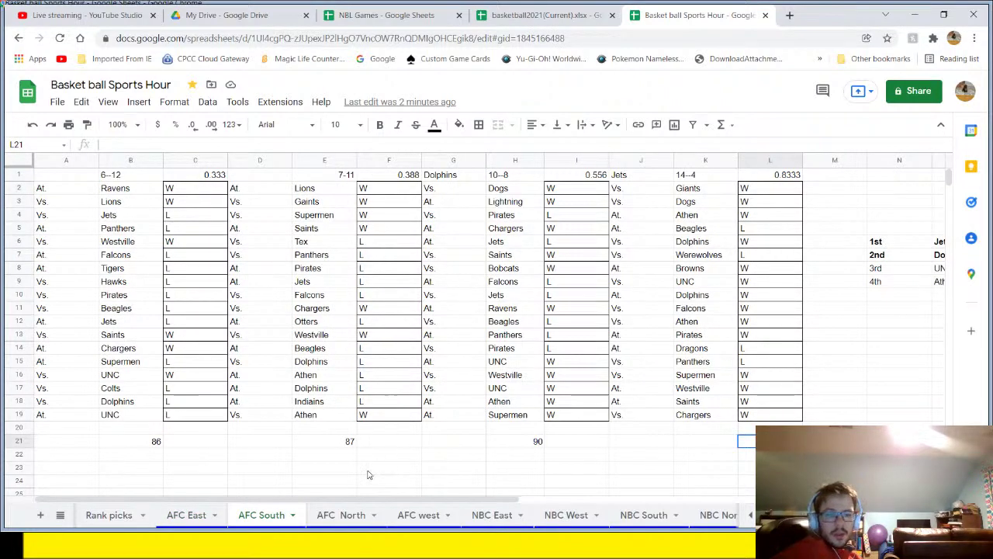
left_click(152, 444)
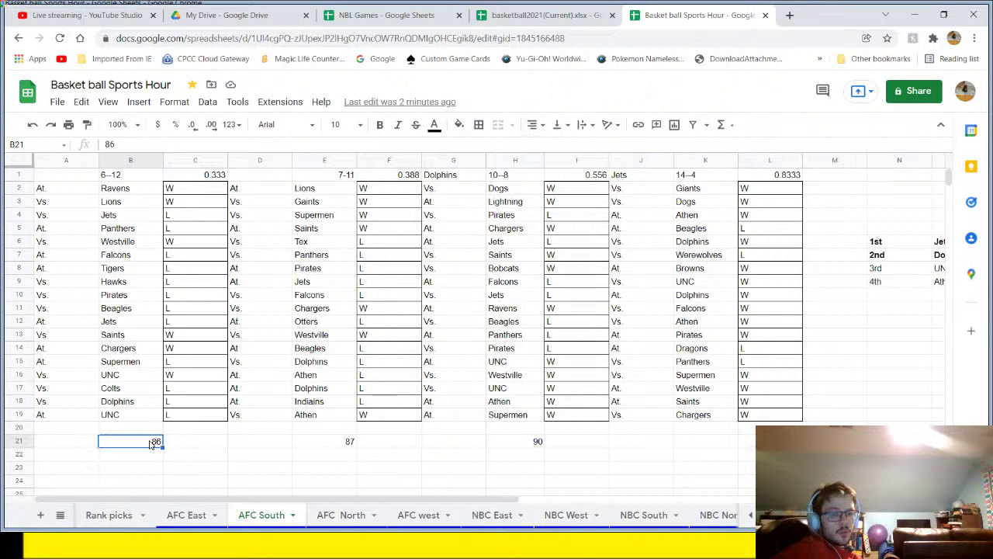
- In the New pairing sheet of basketball2021(Current).xlsx, highlight the team ratings in A14:J29 and the owner and league official lists in L11:P33
left_click(461, 9)
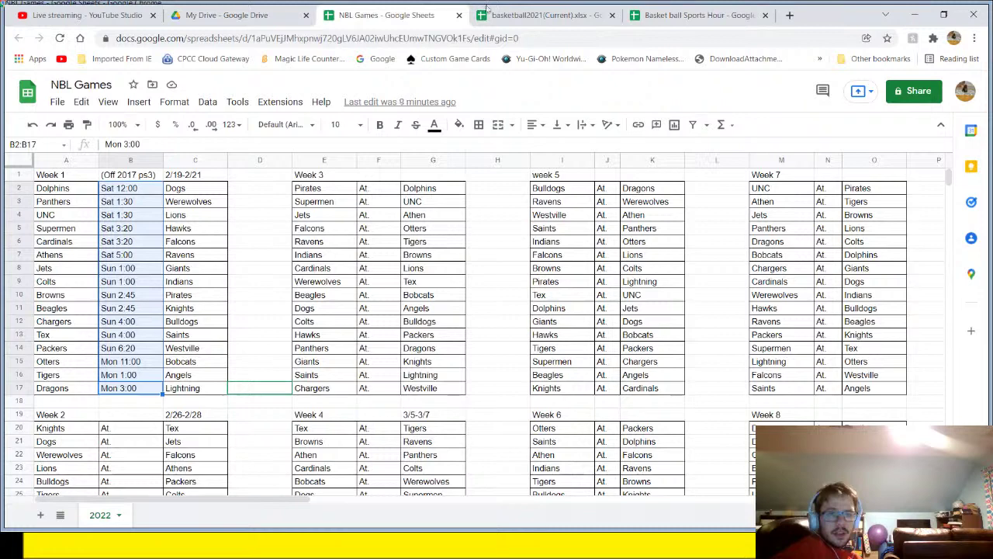
left_click(486, 8)
left_click_drag(54, 228, 432, 432)
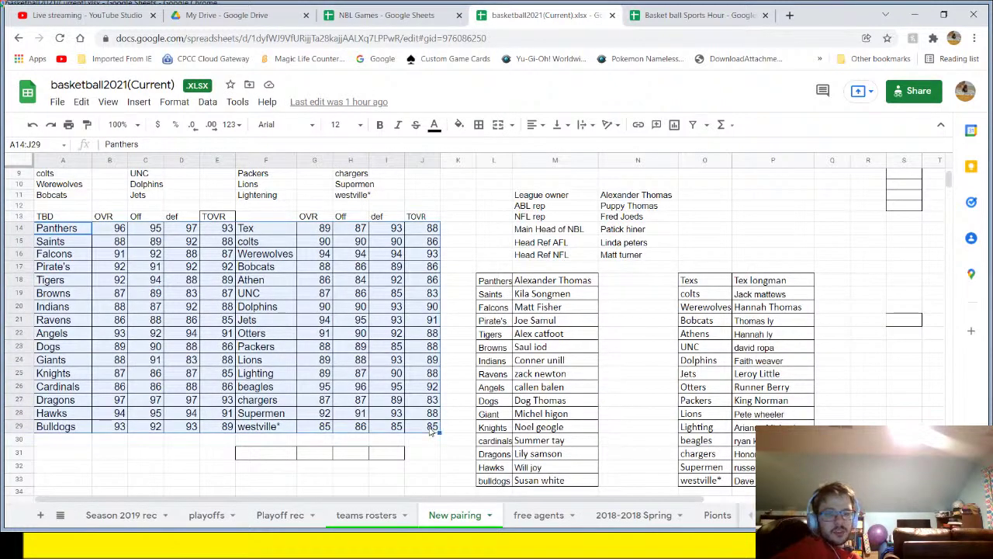
left_click_drag(501, 284, 784, 480)
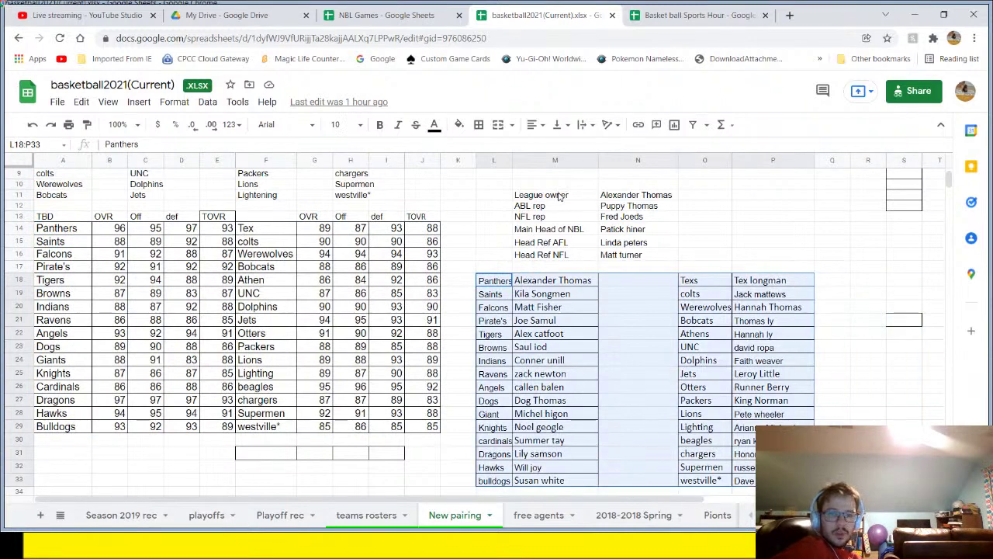
left_click_drag(497, 196, 775, 459)
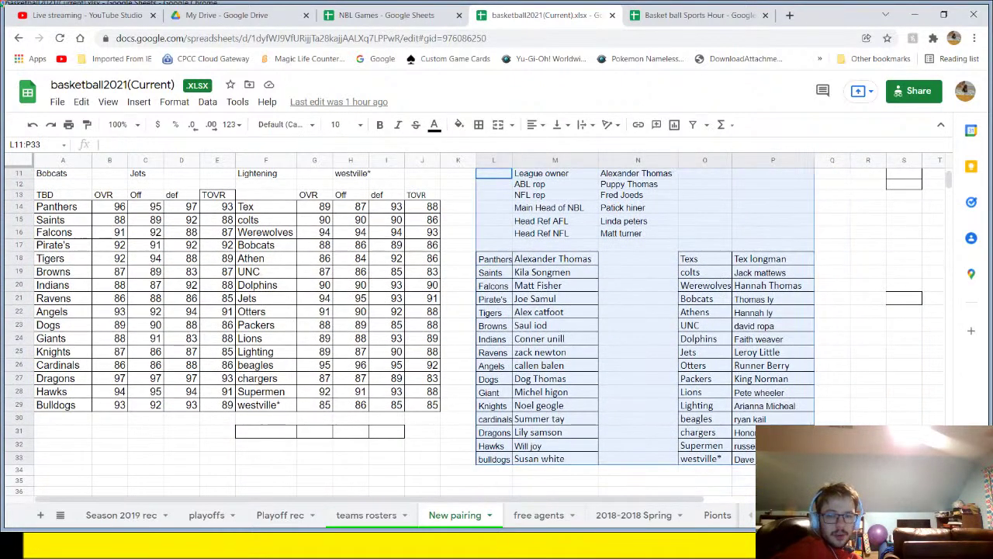
scroll(589, 440, "up", 5)
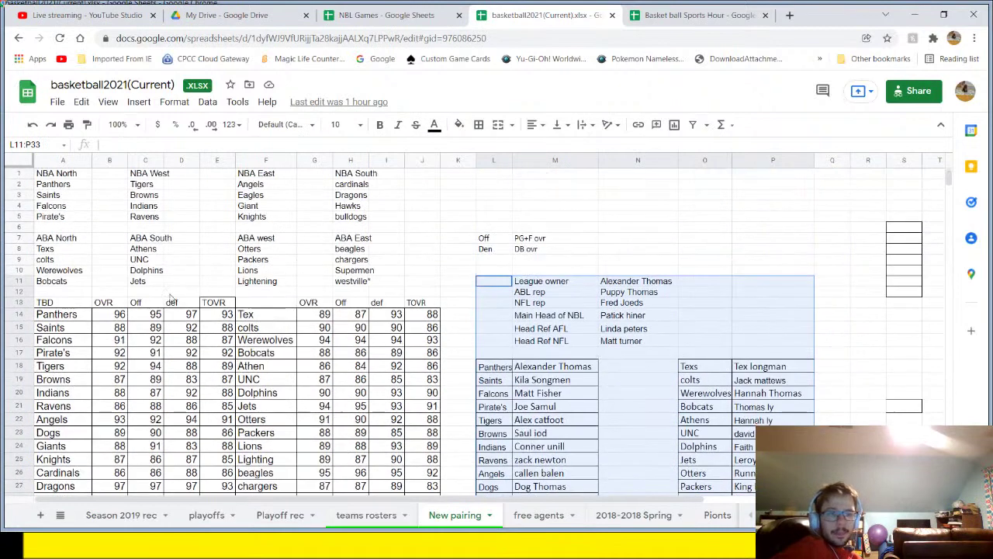
- Highlight the NBA North teams in A2:A5 and the NBA West teams in C2:C5 of the New pairing sheet
left_click_drag(64, 192, 72, 218)
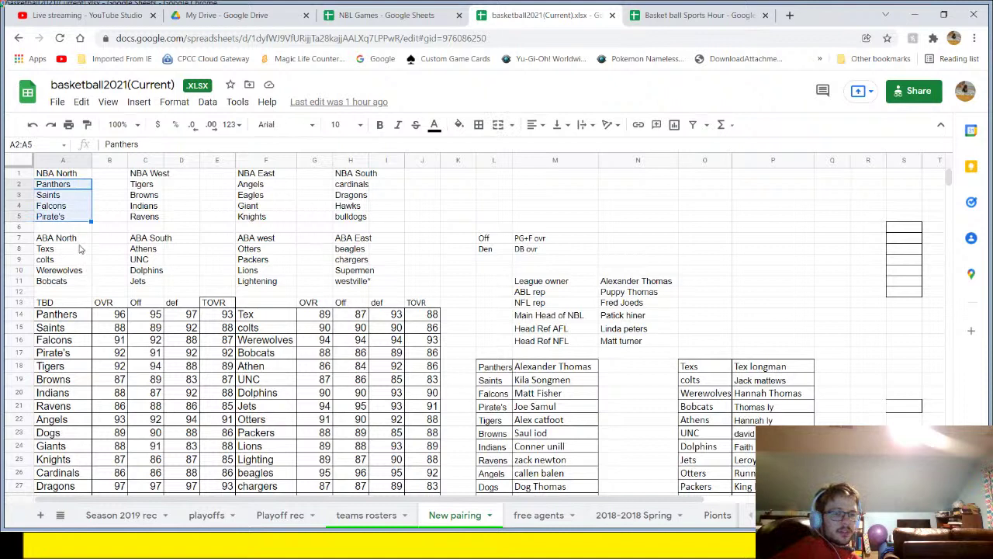
left_click_drag(142, 184, 144, 216)
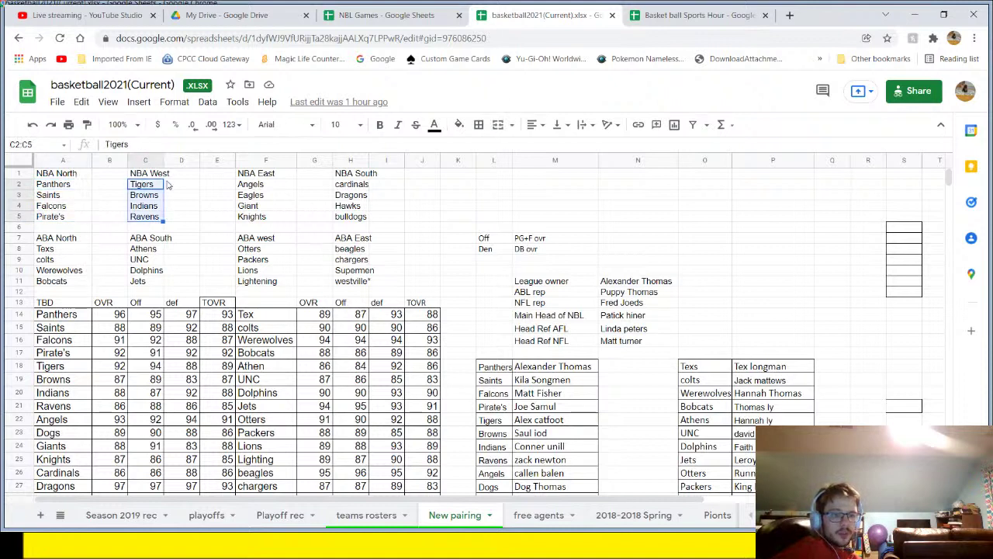
left_click_drag(159, 160, 174, 160)
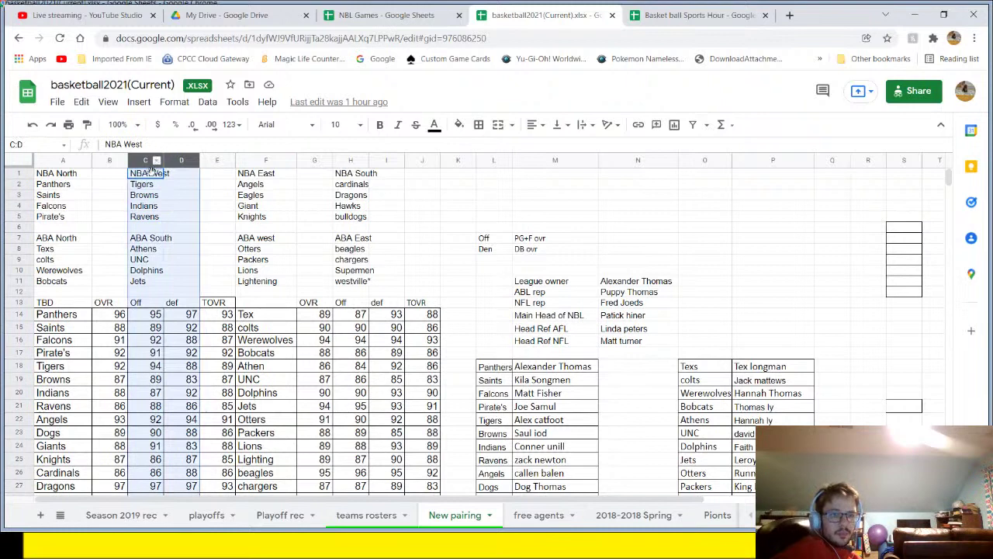
left_click(243, 293)
scroll(336, 400, "down", 1)
scroll(336, 399, "up", 1)
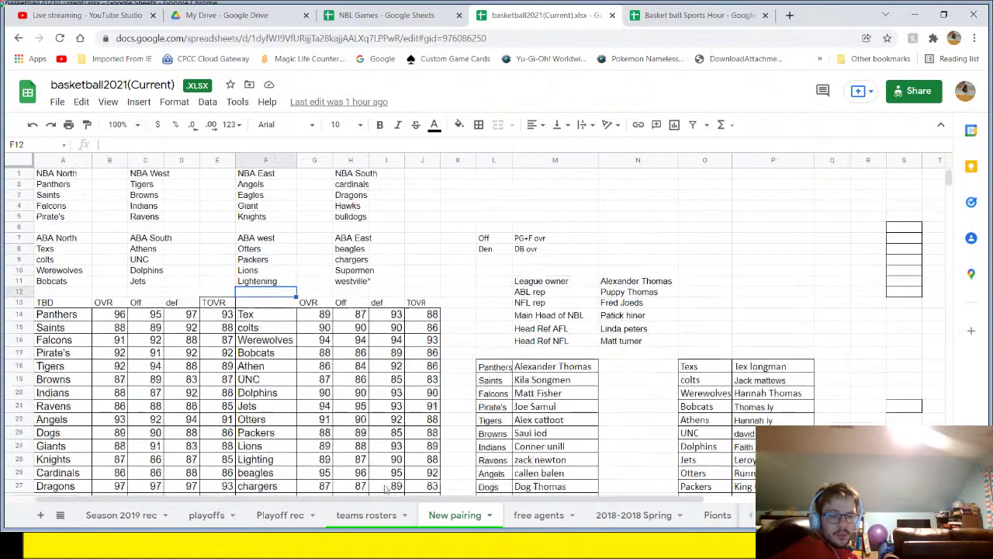
- View the teams rosters sheet, then examine the playoffs sheet's wildcard-to-Ball Bowl bracket, seeding tables and color legend
left_click(366, 515)
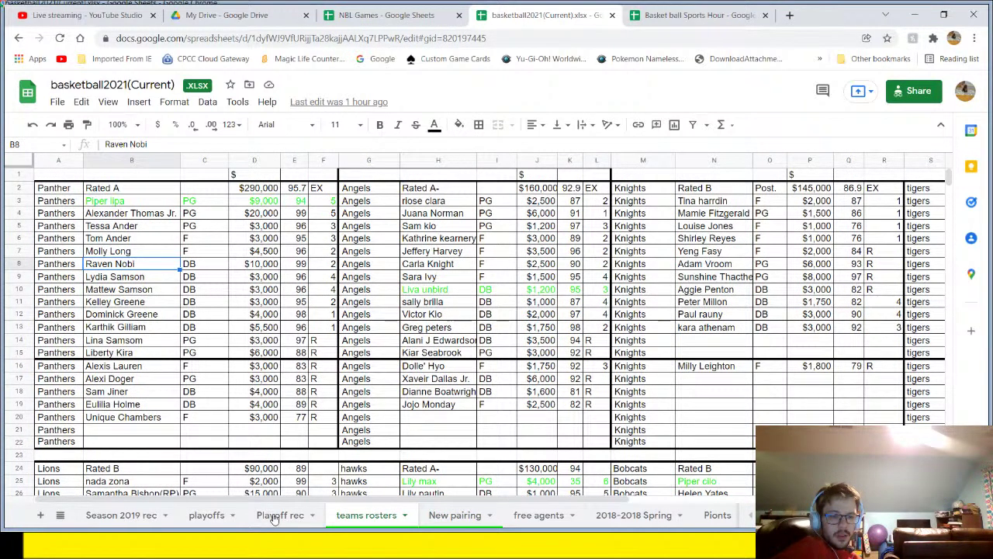
left_click(206, 514)
left_click_drag(172, 247, 186, 335)
left_click(198, 240)
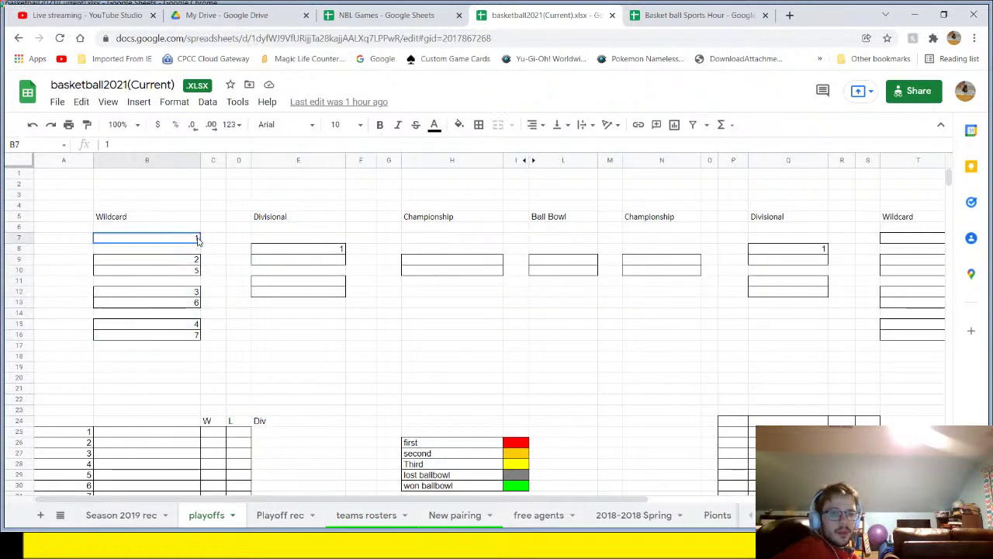
scroll(239, 440, "down", 2)
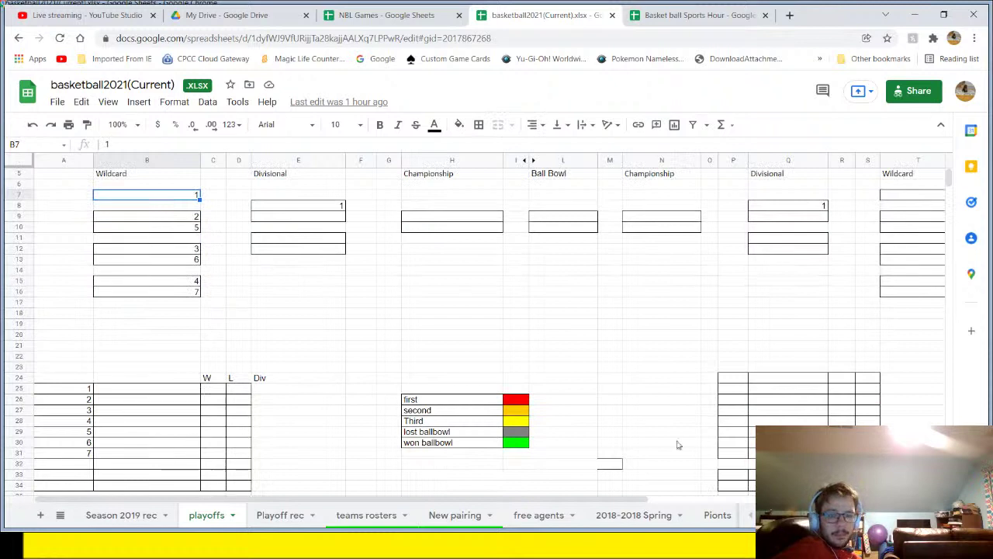
scroll(518, 388, "up", 2)
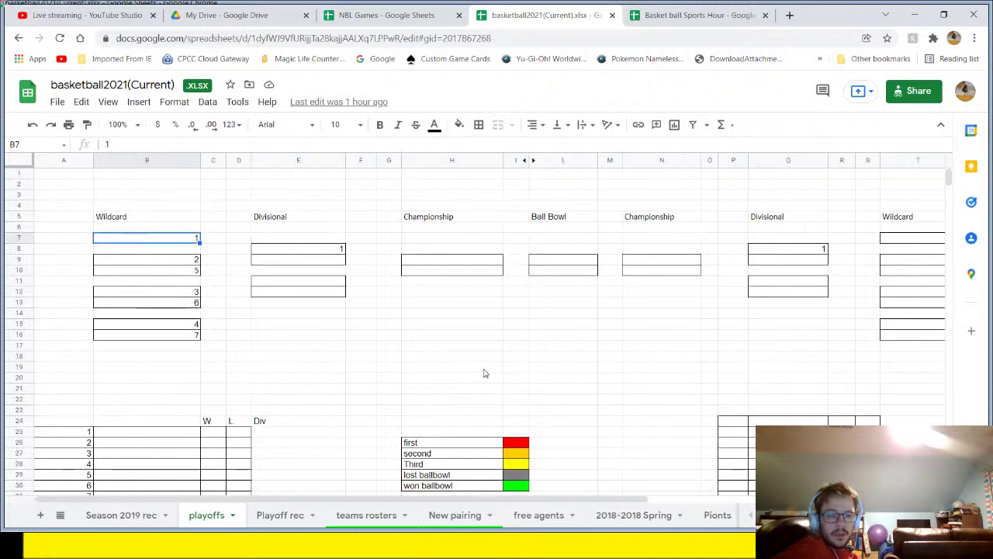
scroll(215, 271, "down", 2)
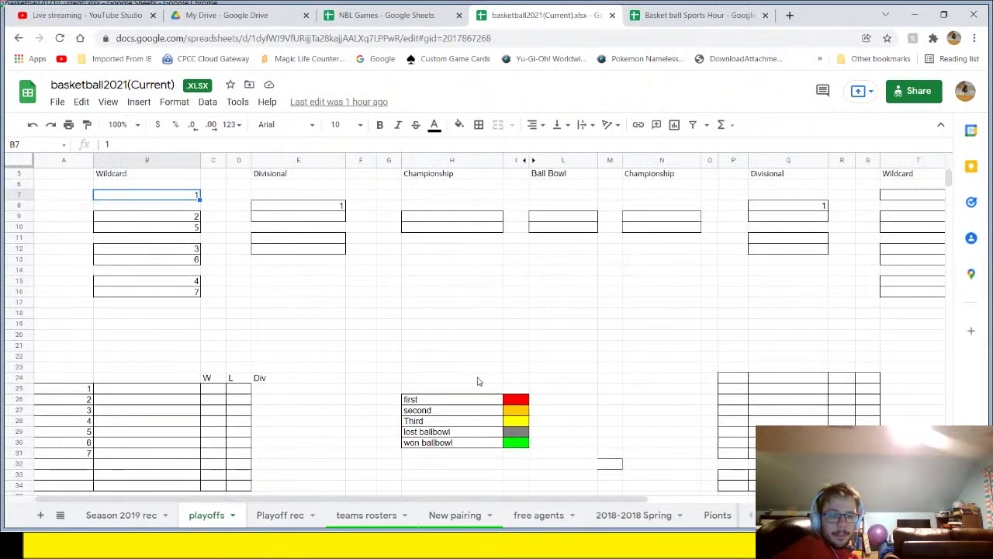
scroll(256, 295, "up", 2)
scroll(330, 281, "down", 2)
scroll(261, 269, "up", 2)
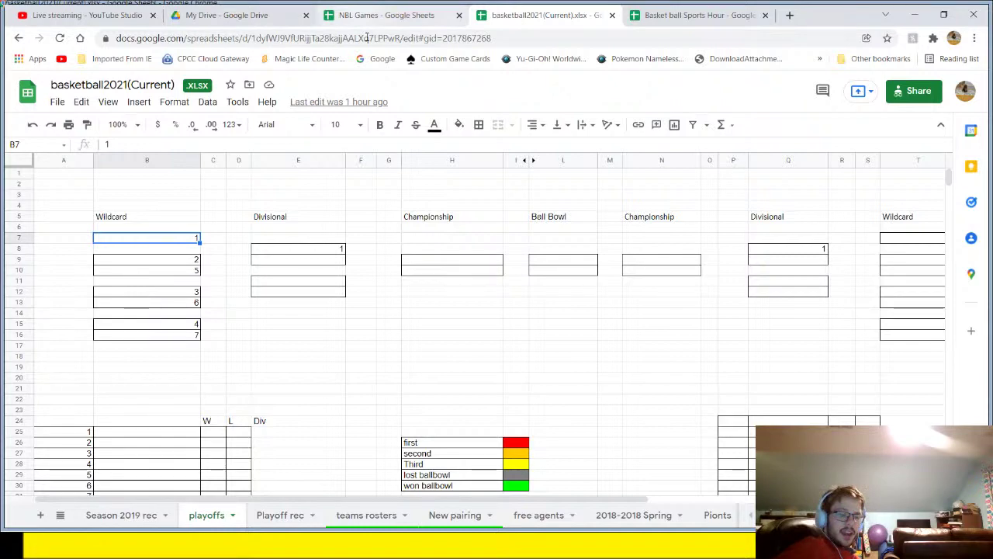
- Highlight the Week 1 games in A2:C17 of the NBL Games spreadsheet, then close that spreadsheet
left_click(386, 15)
left_click_drag(68, 185, 203, 390)
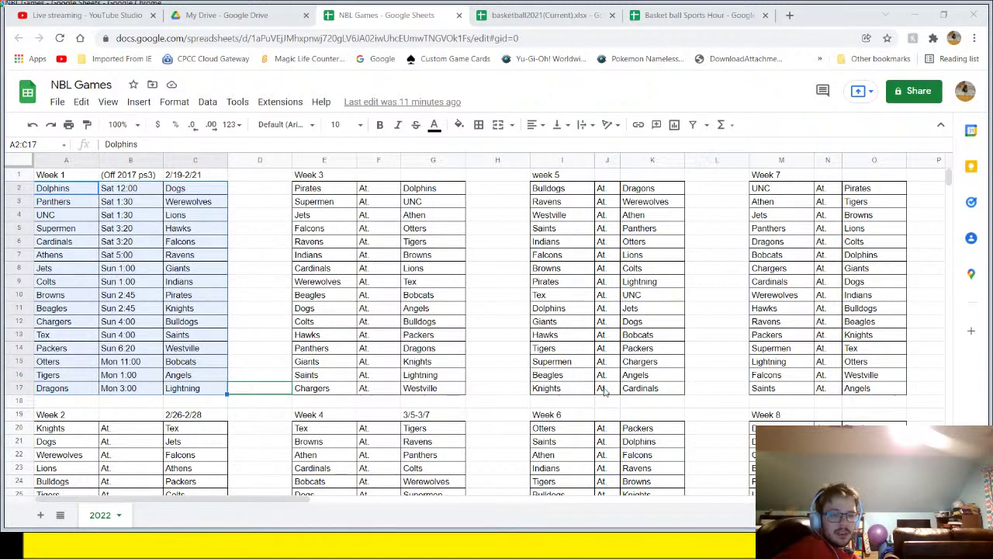
left_click(249, 255)
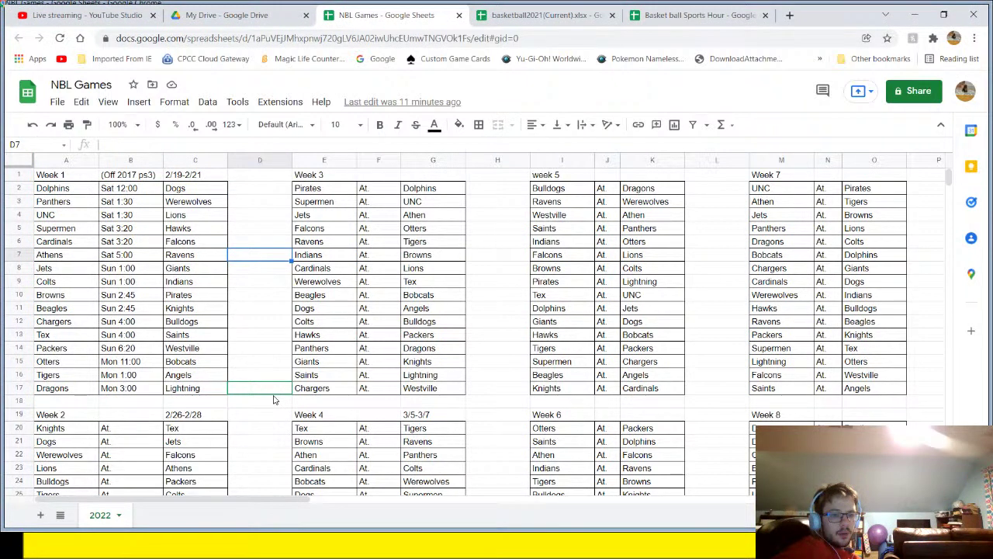
left_click(495, 17)
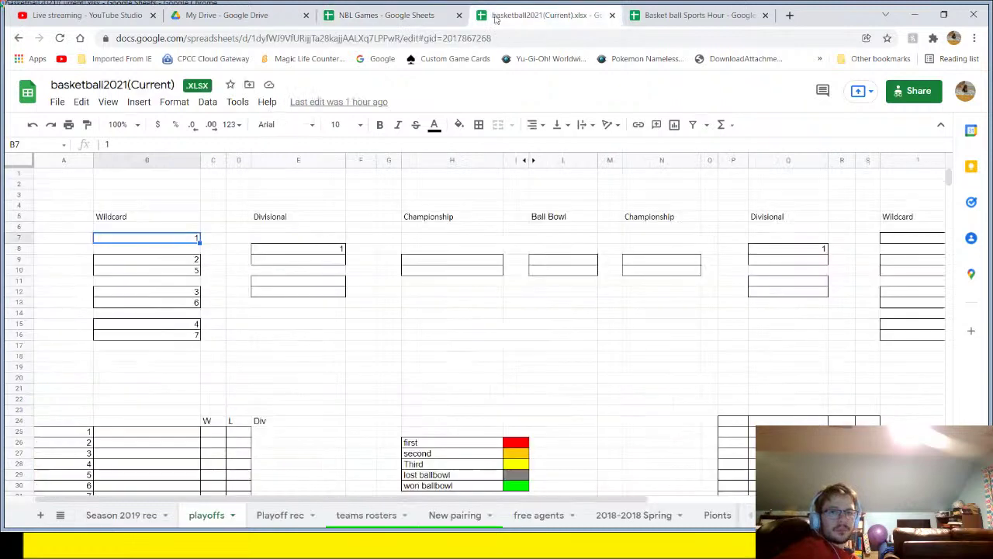
left_click(411, 15)
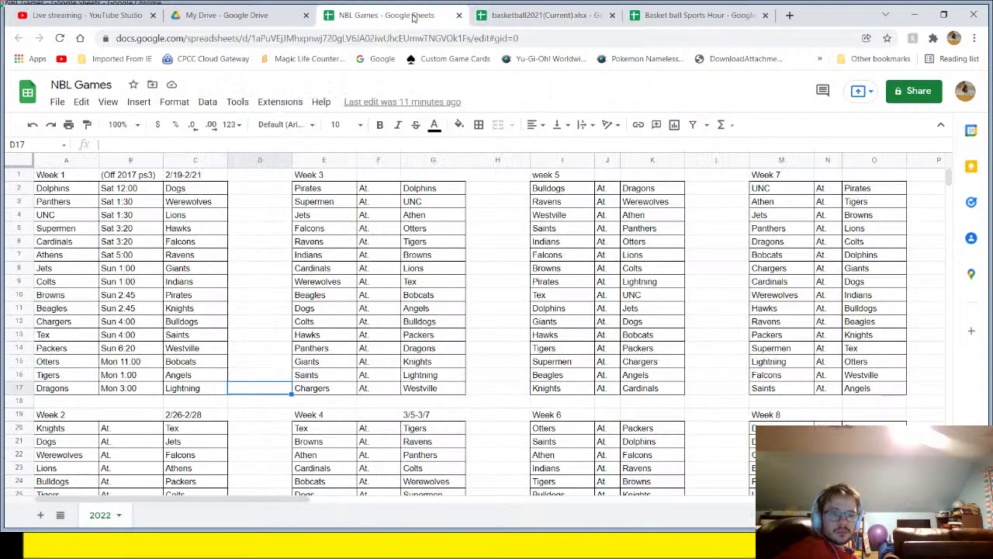
left_click(459, 16)
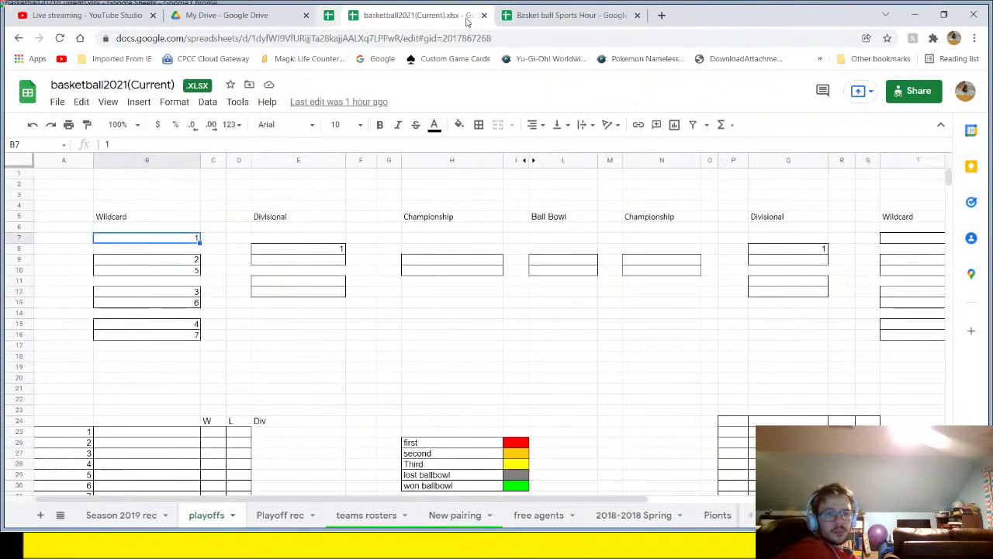
- Check Basket ball Sports Hour, return to basketball2021(Current).xlsx, and highlight the team point statistics in A2:G33 of the Pionts sheet
left_click(530, 12)
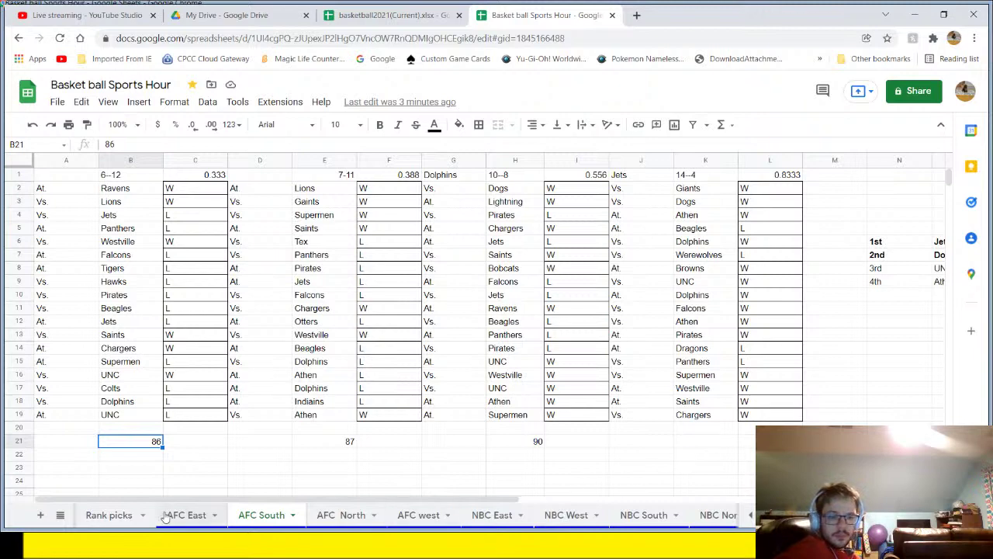
left_click(372, 10)
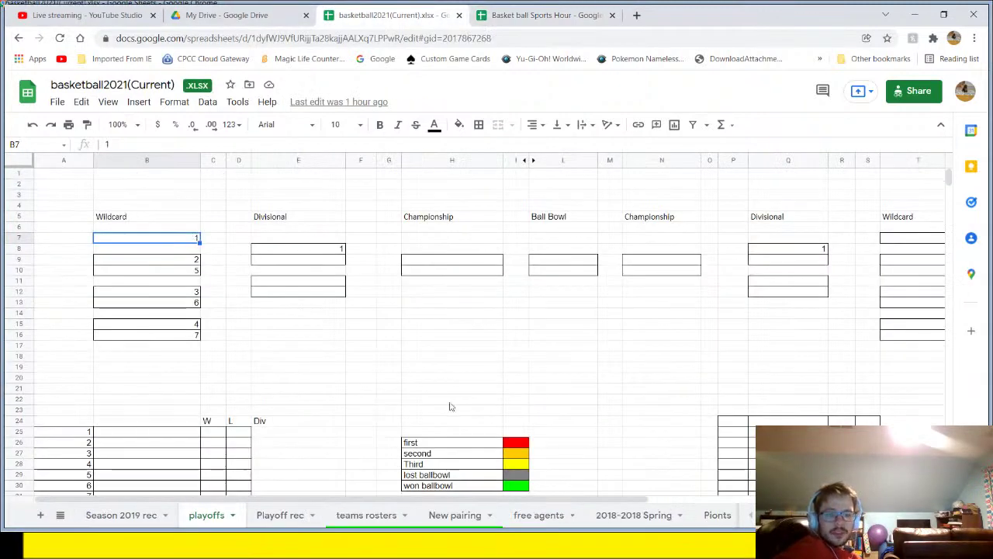
left_click(402, 516)
left_click(454, 515)
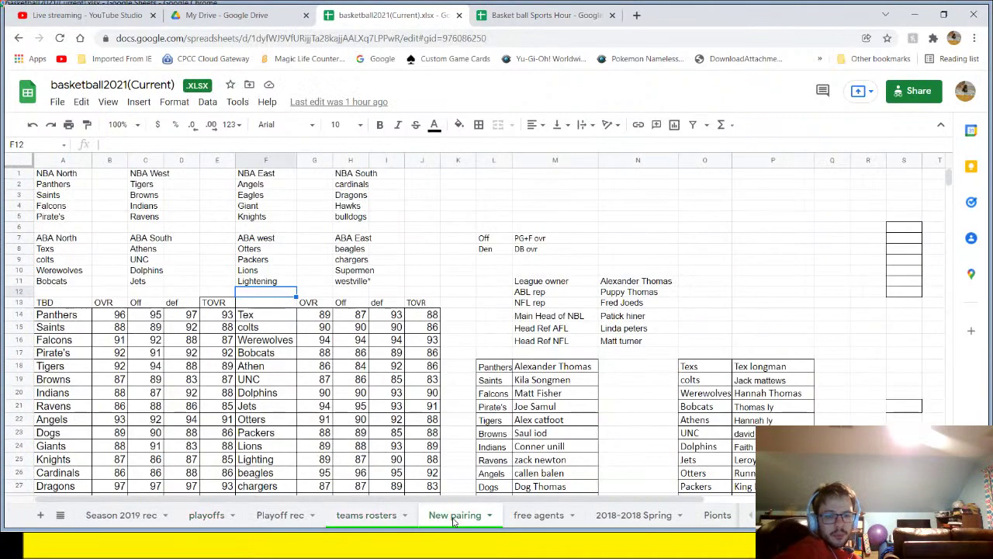
left_click(650, 518)
left_click(711, 522)
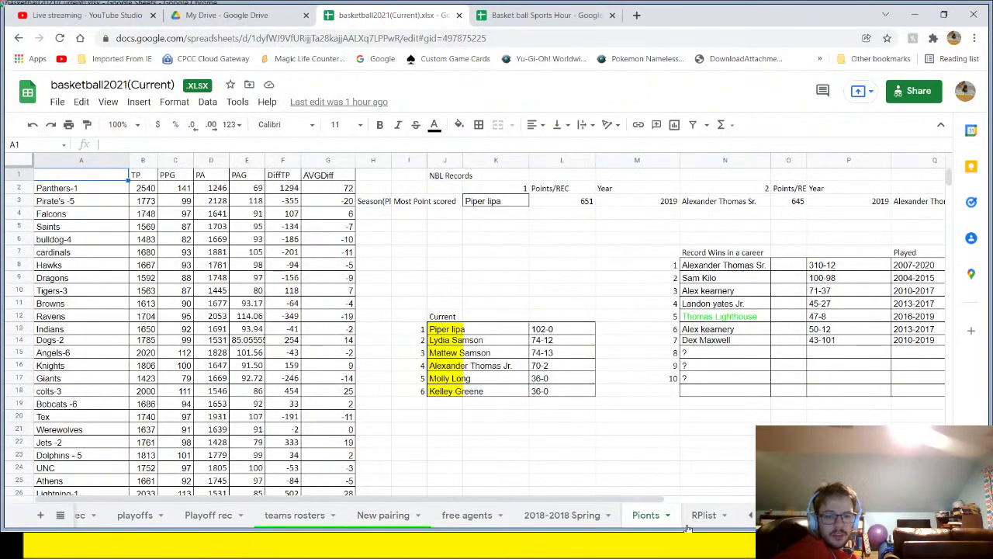
left_click_drag(81, 190, 340, 351)
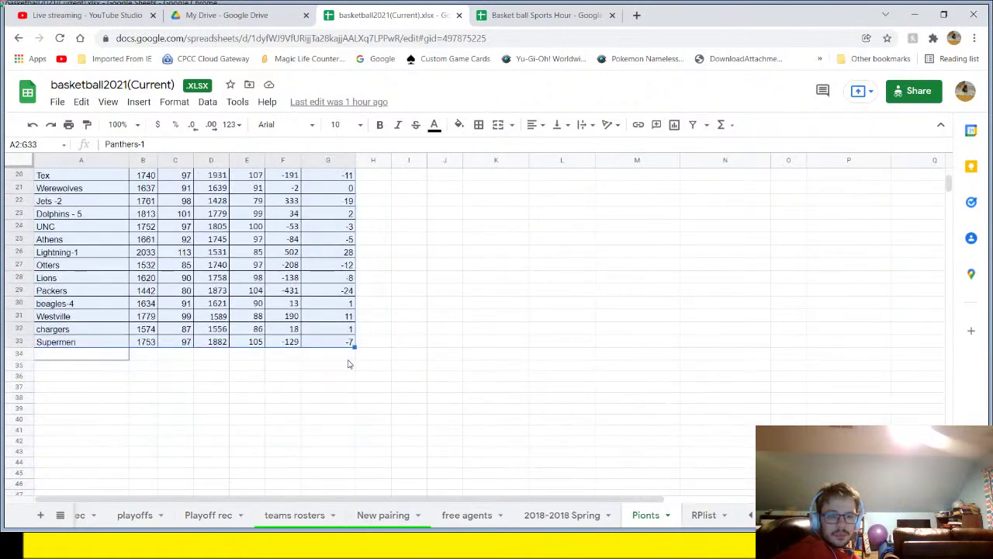
scroll(345, 357, "up", 3)
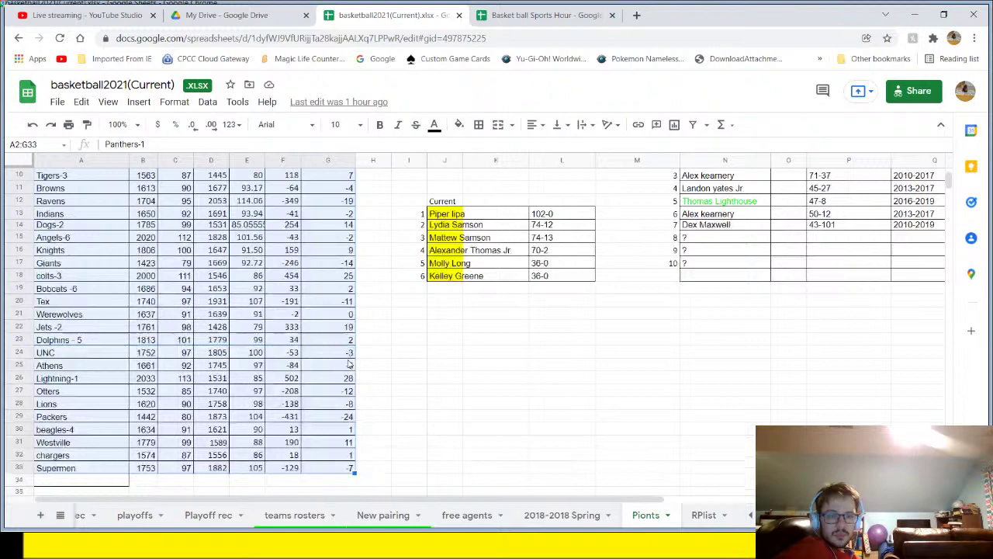
scroll(350, 365, "up", 3)
- Highlight the top scoring records in row 3, the current players' records in J13:L18, and the first-ranked row J13:L13
left_click(528, 202)
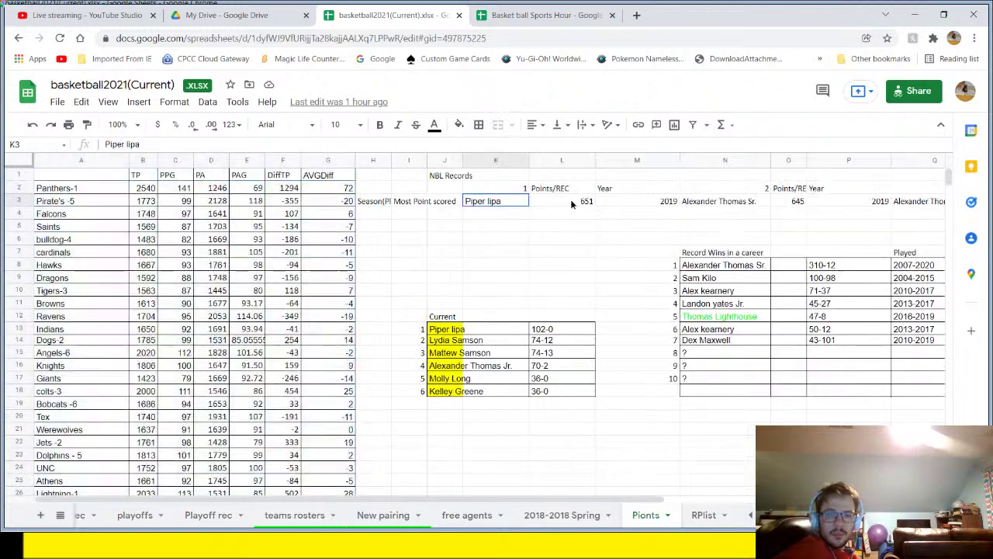
left_click(746, 203)
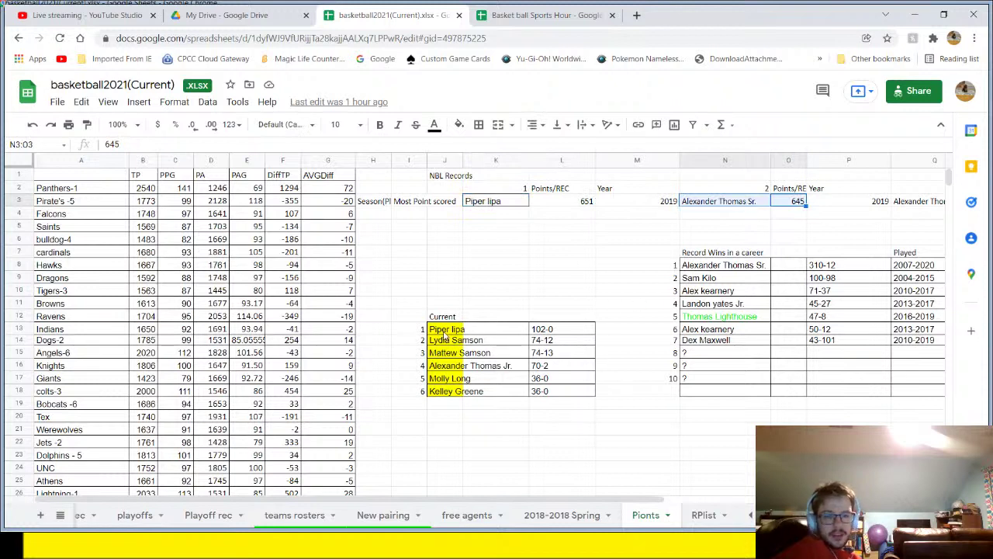
left_click_drag(447, 335, 561, 393)
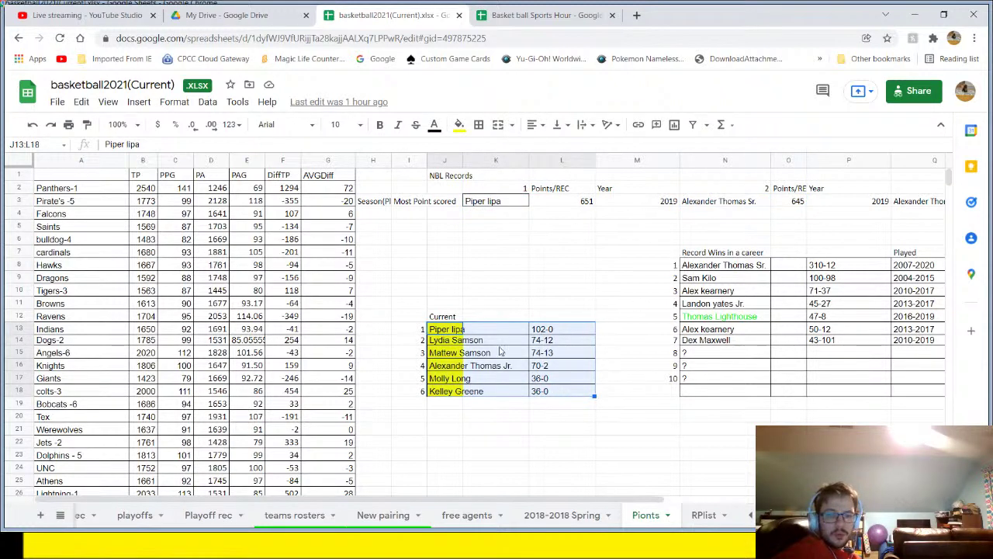
left_click(449, 332)
left_click_drag(497, 330, 583, 334)
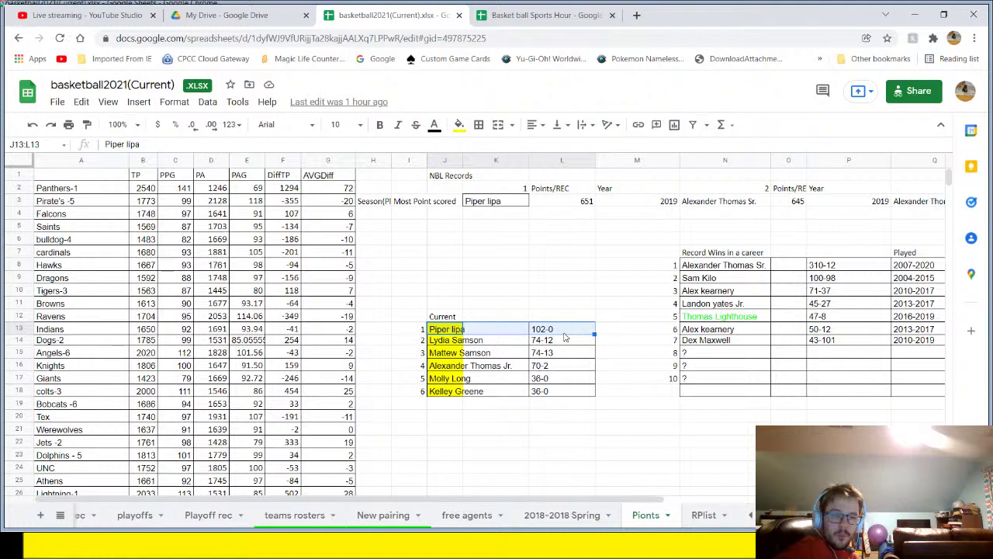
- Open the Playoff rec sheet and go through the Panther results from 2017 Fall to 2020 Fall
left_click(197, 516)
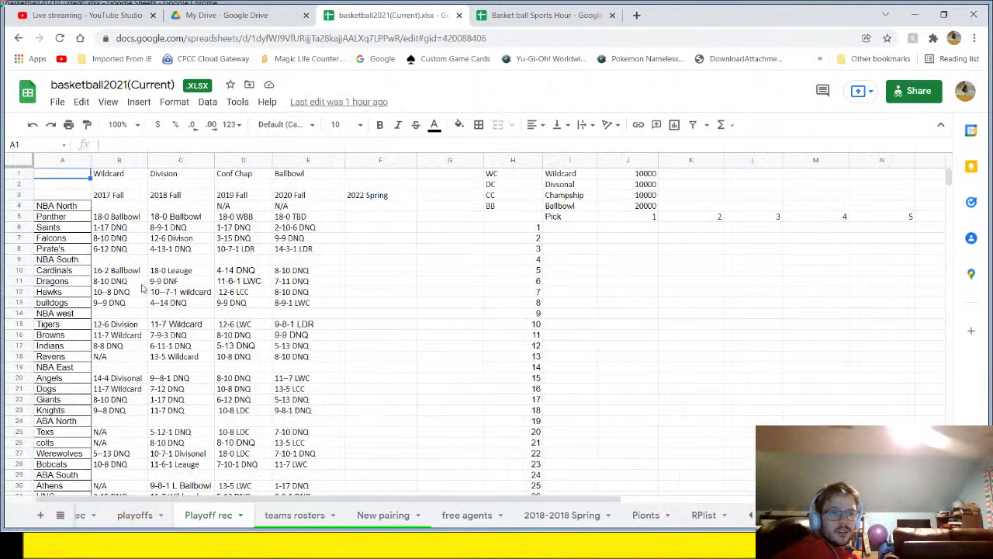
left_click(128, 218)
left_click(178, 217)
left_click(239, 206)
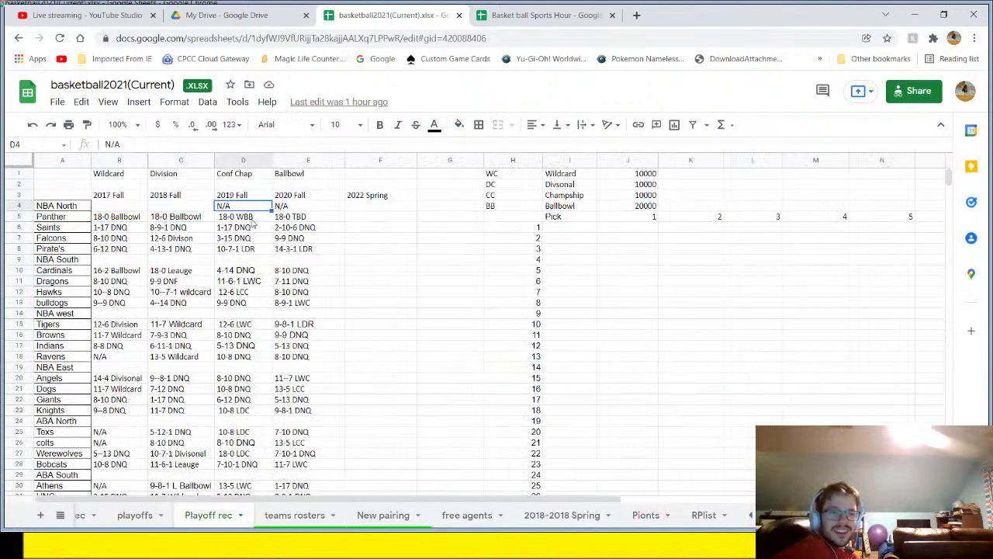
left_click(252, 221)
left_click(279, 222)
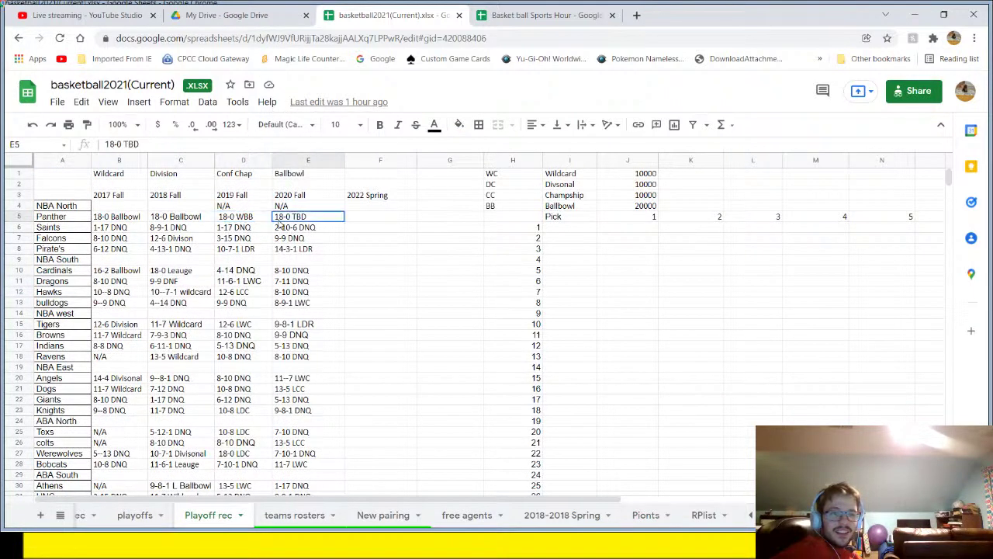
- Change the Panther 2020 Fall result in E5 to 18-0 WBB
double_click(323, 219)
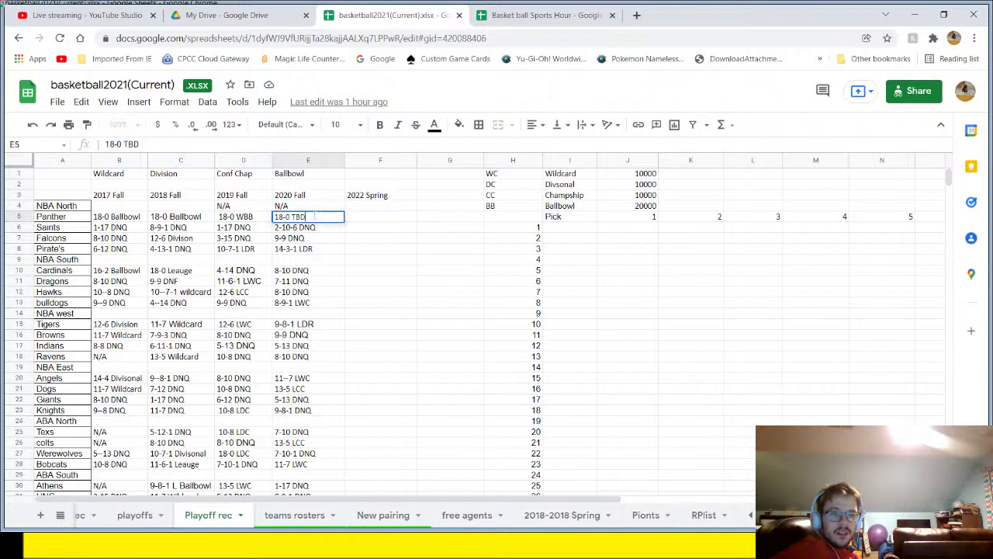
triple_click(310, 216)
left_click(310, 216)
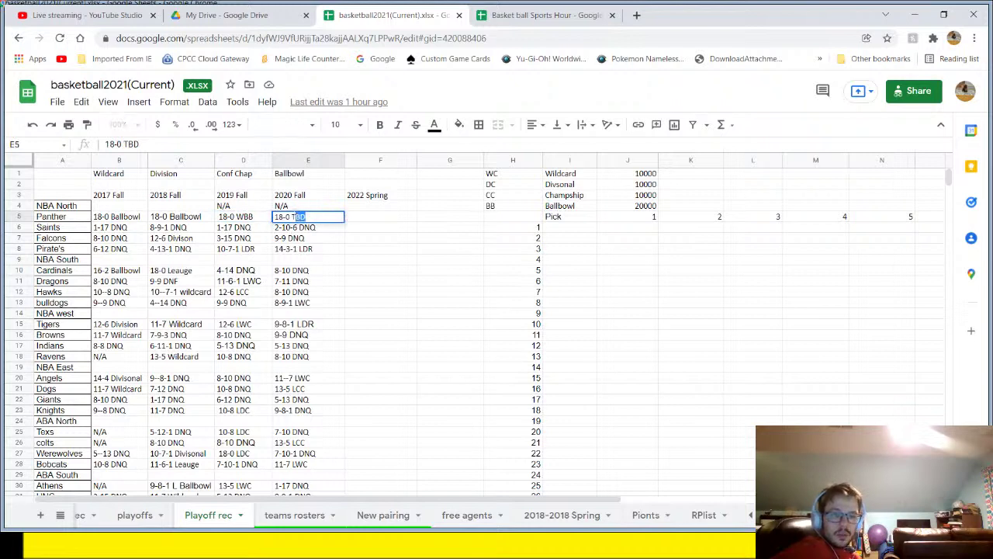
type("WBB")
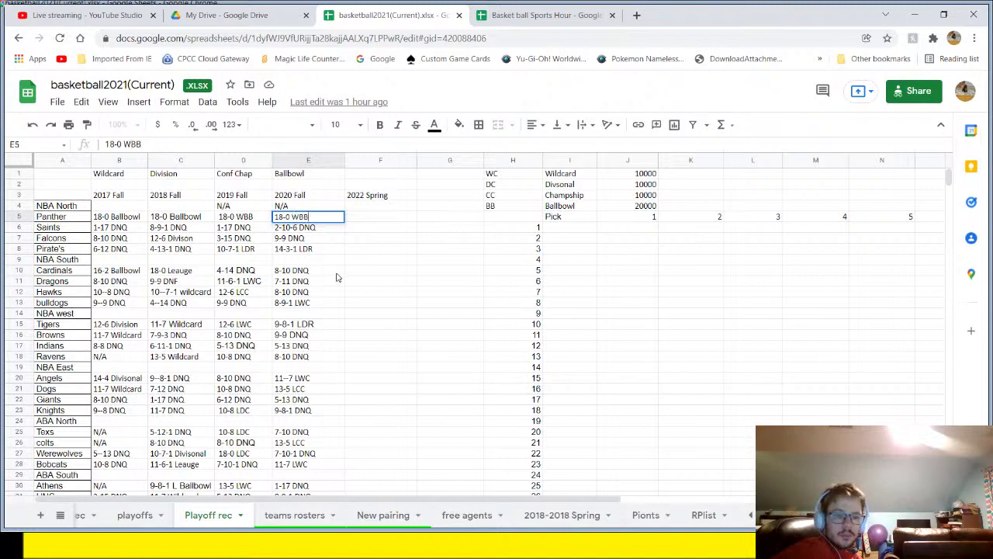
- Change the beagles 2020 Fall result in E40 to 10-8 LBB
scroll(336, 277, "down", 3)
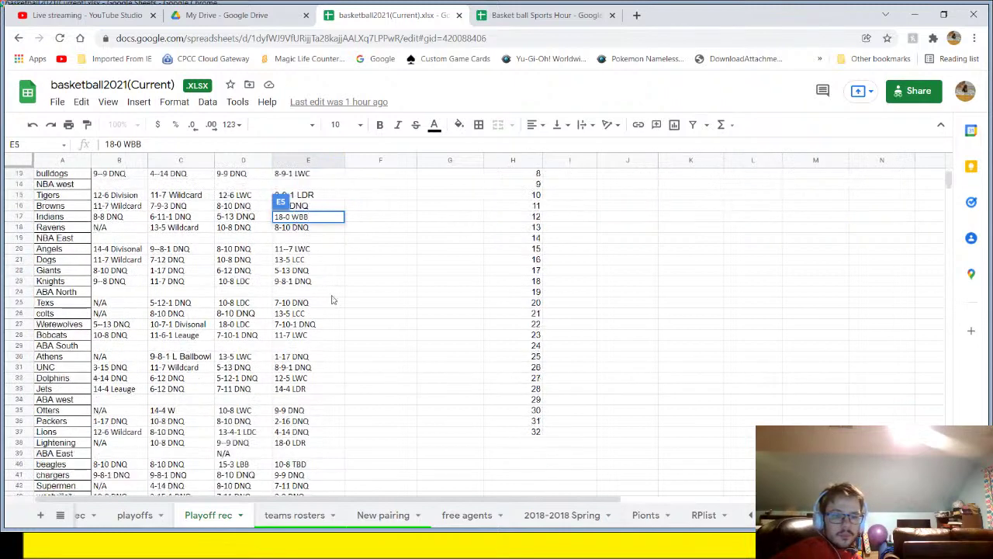
scroll(344, 350, "down", 1)
left_click(315, 425)
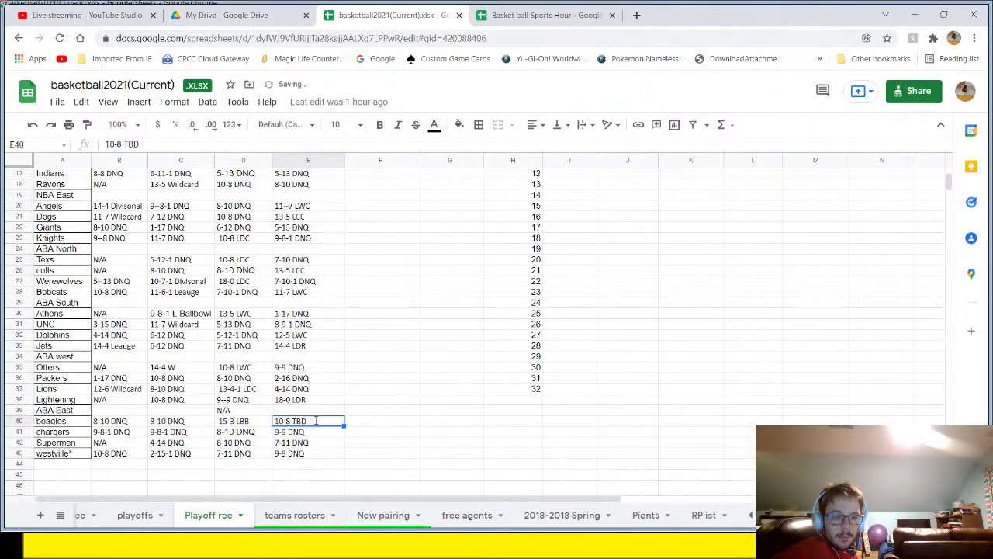
triple_click(302, 422)
left_click(292, 421)
left_click_drag(291, 422, 313, 421)
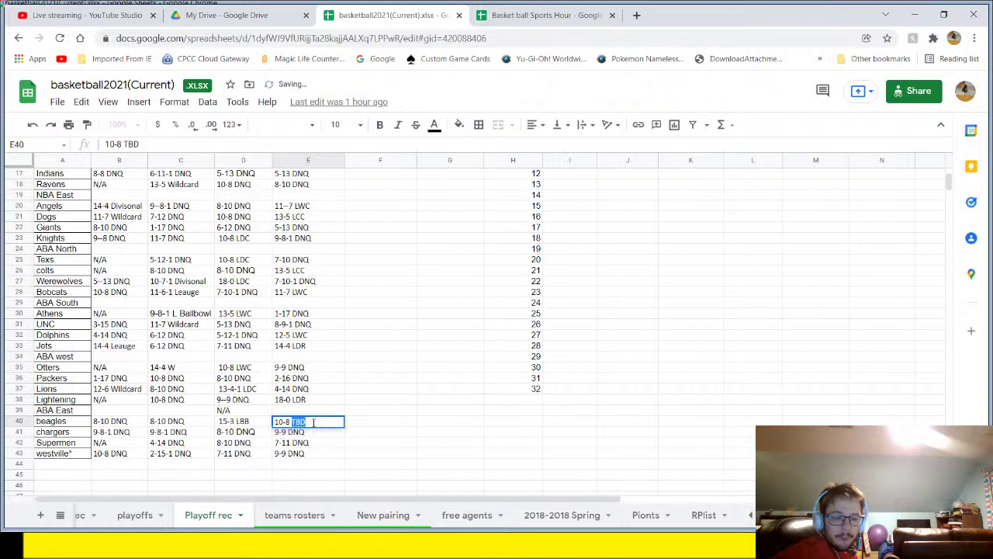
type("LBB")
scroll(313, 421, "up", 3)
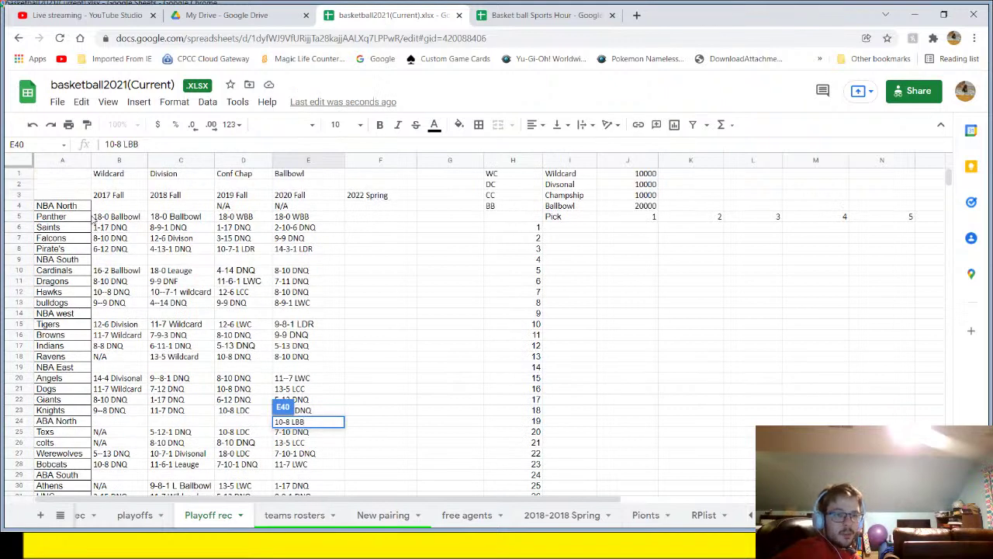
- Highlight the Panther results in A5:E5 and the Saints results in row 6, and go through the remaining teams' results down to westville
left_click_drag(87, 221, 288, 223)
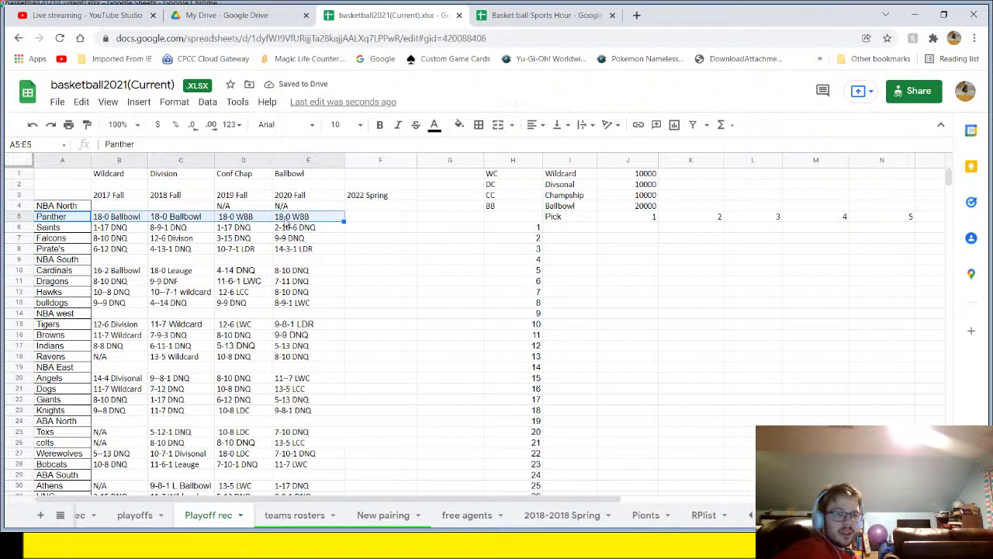
left_click(287, 221)
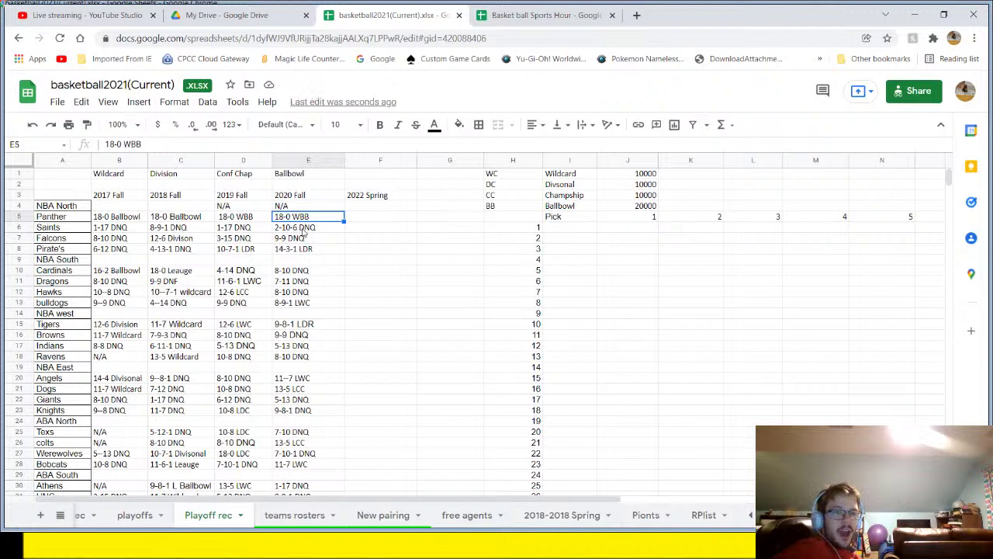
left_click(303, 231)
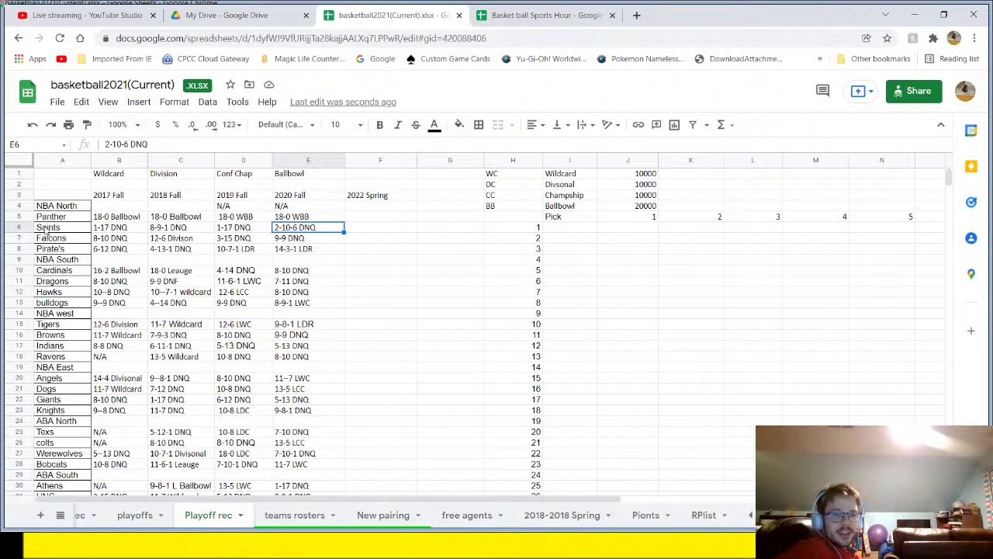
left_click_drag(46, 230, 280, 224)
left_click(284, 225)
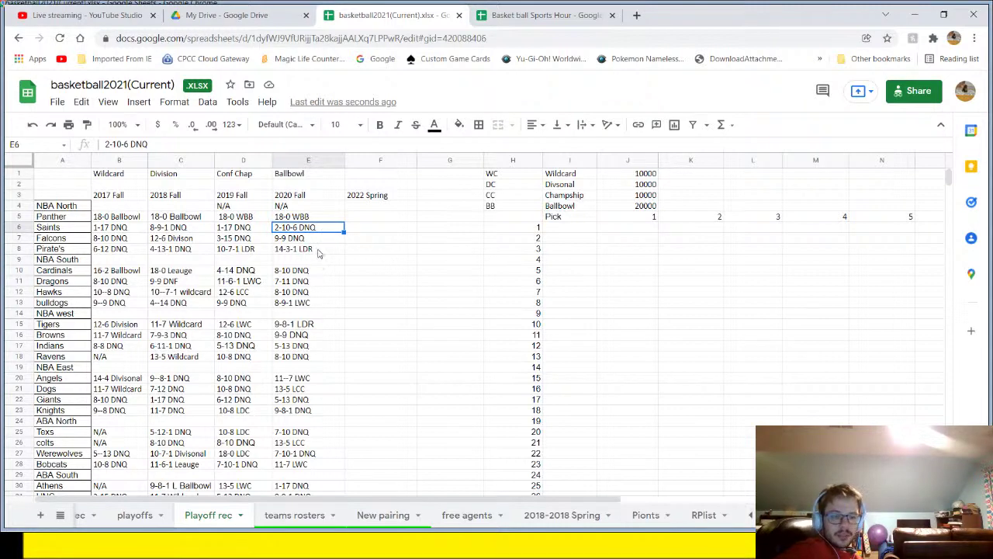
scroll(317, 252, "down", 3)
scroll(322, 275, "down", 2)
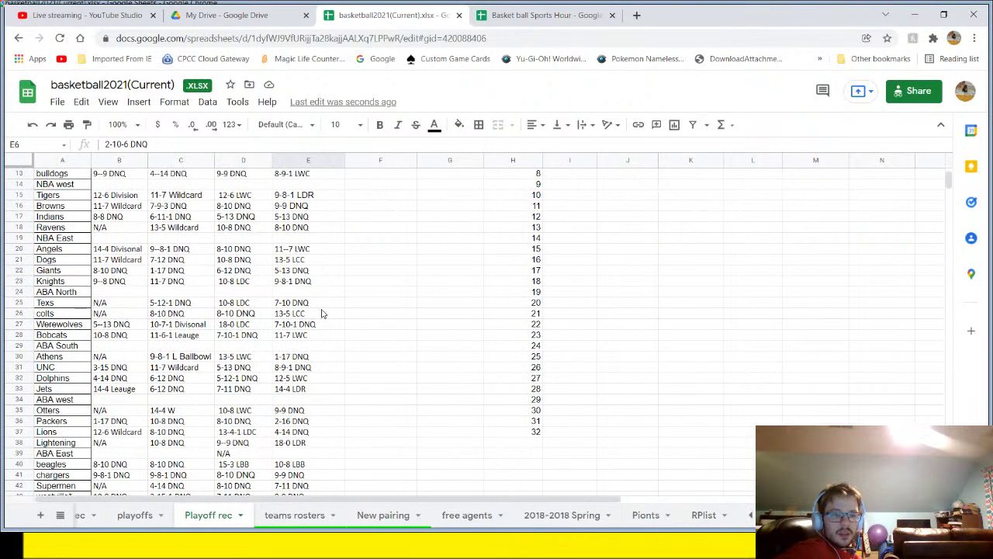
scroll(322, 313, "down", 3)
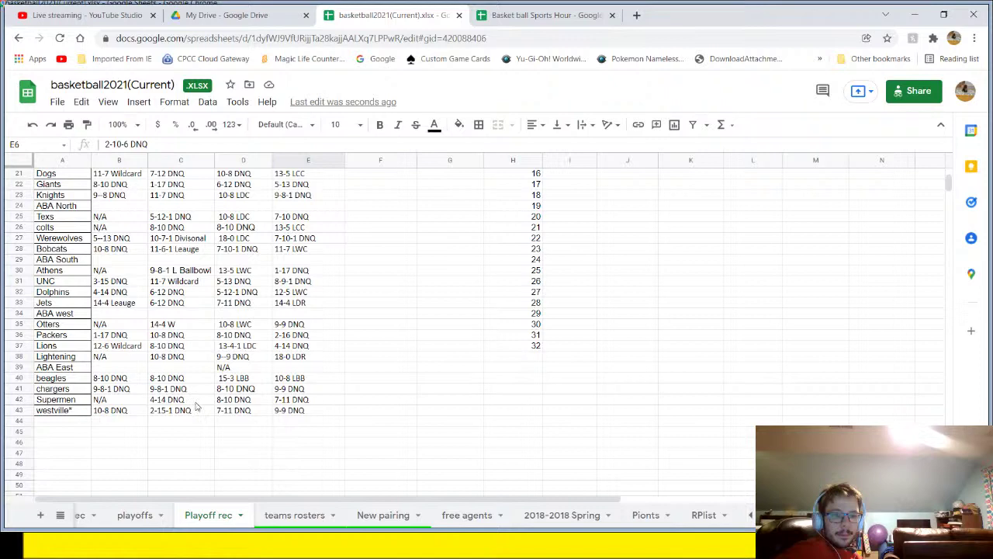
- Open the Season 2019 rec sheet and go through the division standings, team rankings and playoff picture
left_click(77, 514)
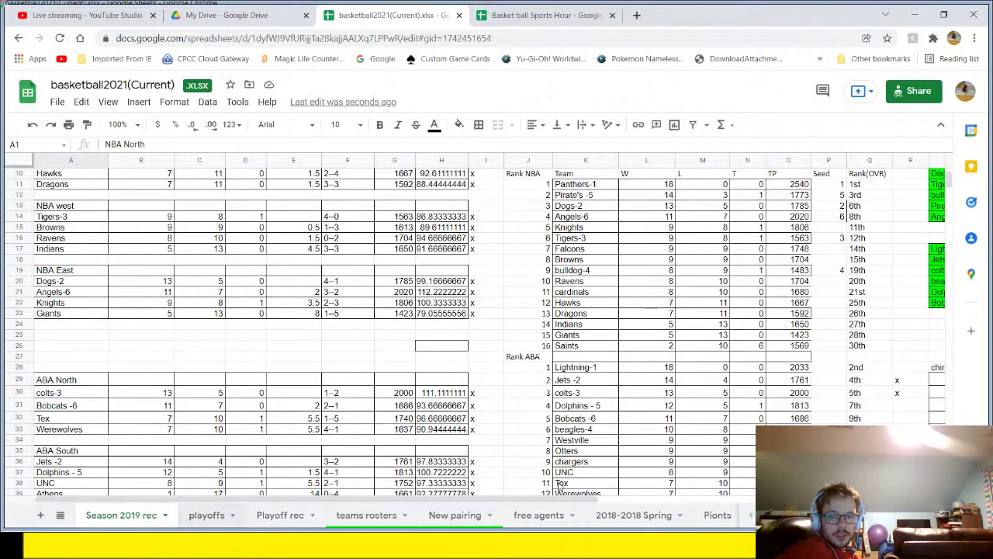
scroll(590, 475, "up", 3)
scroll(616, 469, "right", 4)
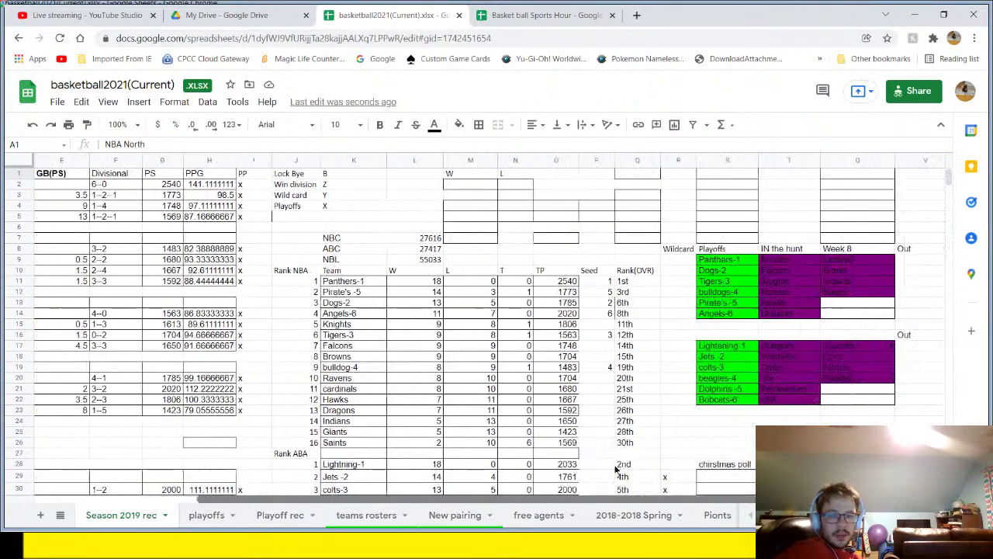
scroll(616, 469, "right", 4)
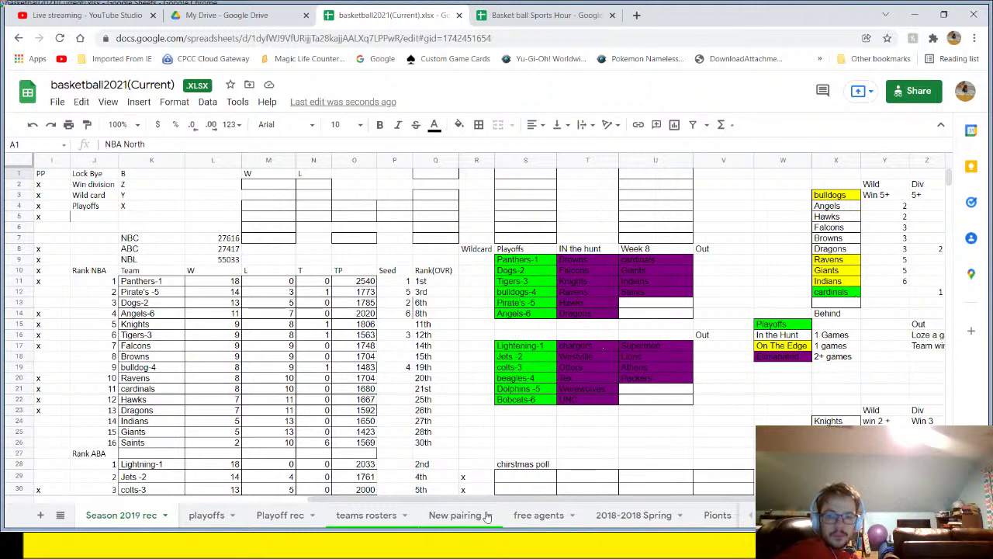
scroll(598, 485, "right", 3)
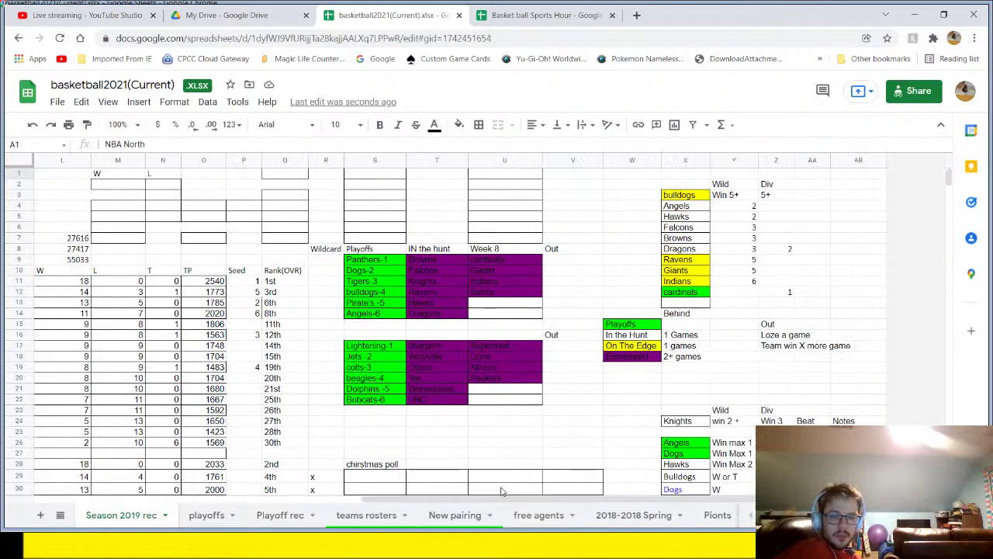
left_click_drag(491, 503, 198, 509)
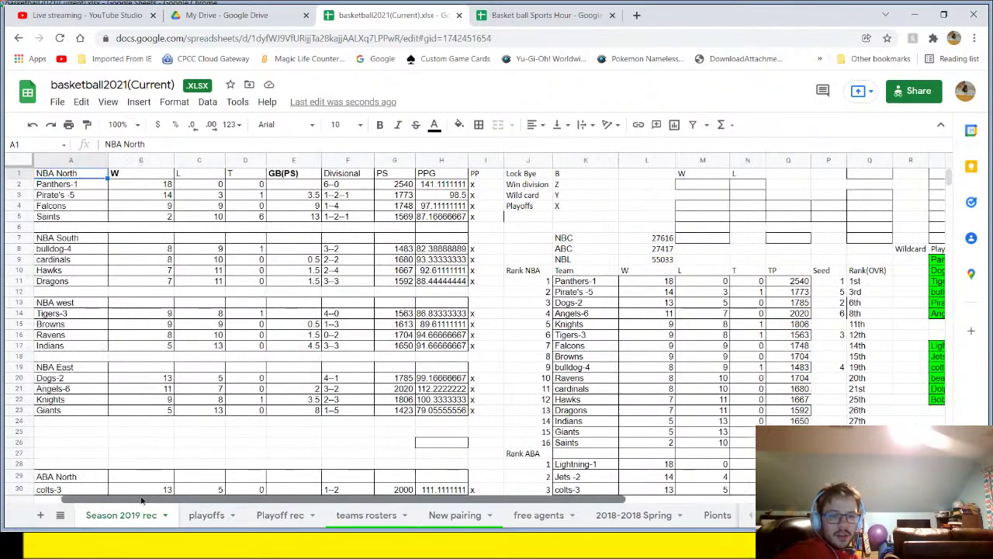
- Go through the playoffs, Playoff rec and teams rosters sheets and open the New pairing sheet
left_click(207, 520)
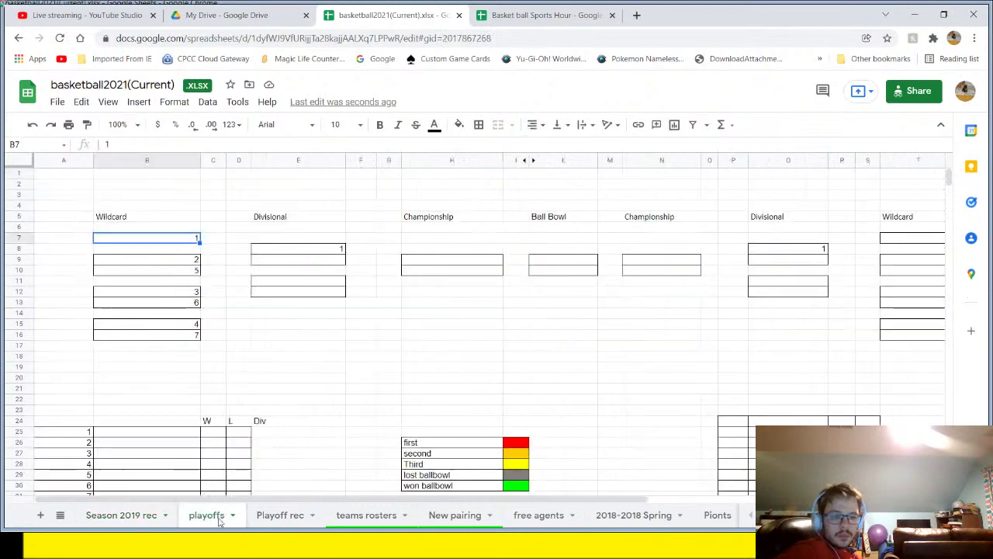
left_click(258, 516)
left_click(349, 515)
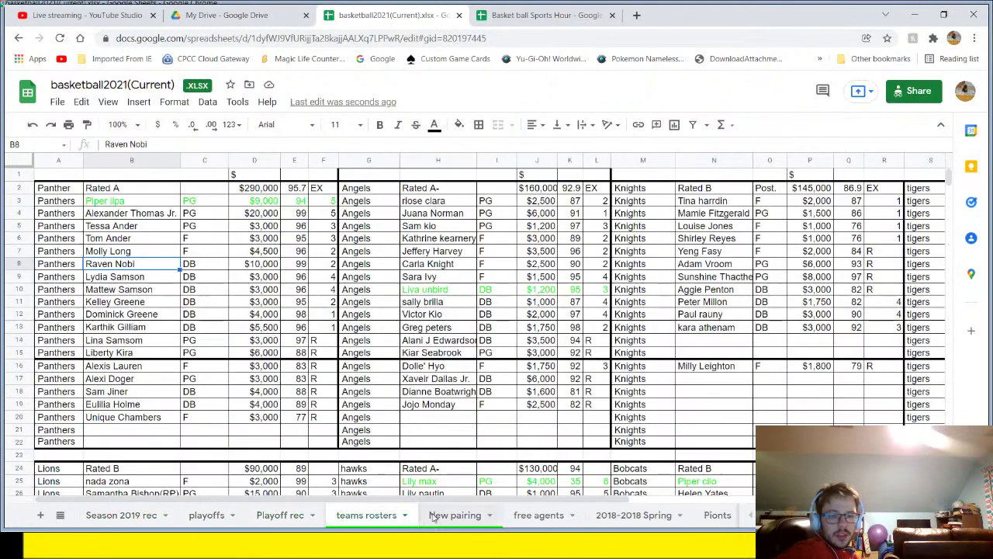
left_click(430, 516)
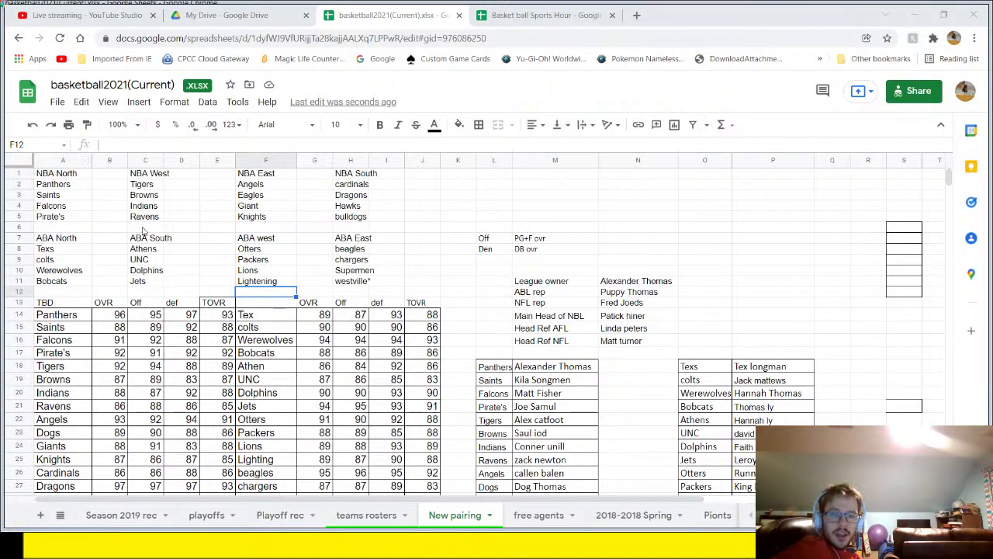
- Return to the teams rosters sheet and highlight the Panthers' DB positions in C8:C12 and salaries in D3:D15
left_click(371, 517)
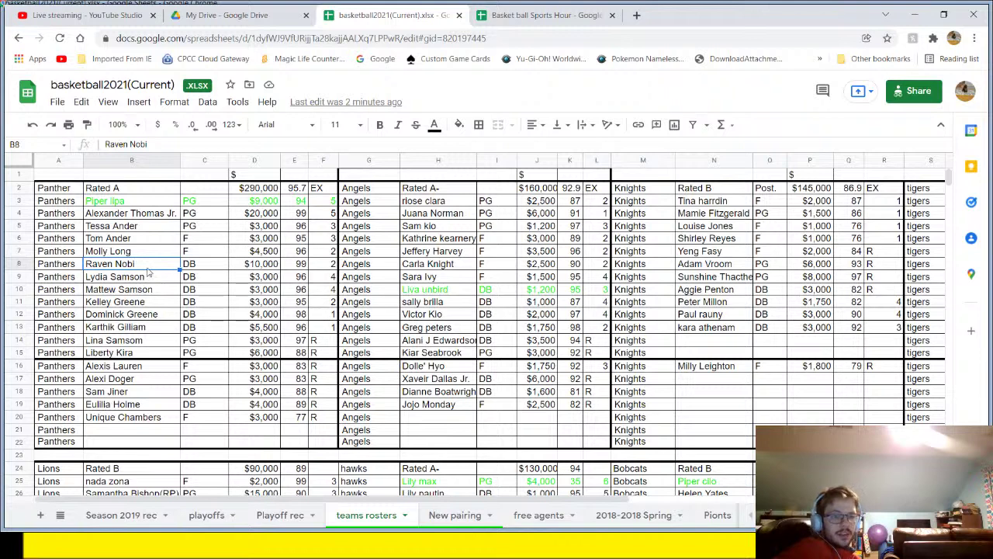
left_click(197, 266)
left_click(197, 252)
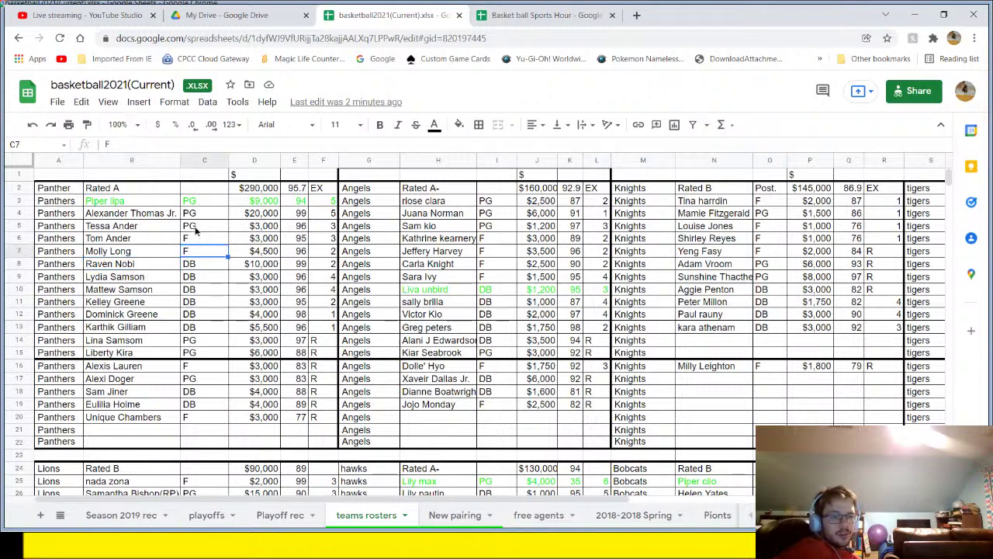
left_click(196, 227)
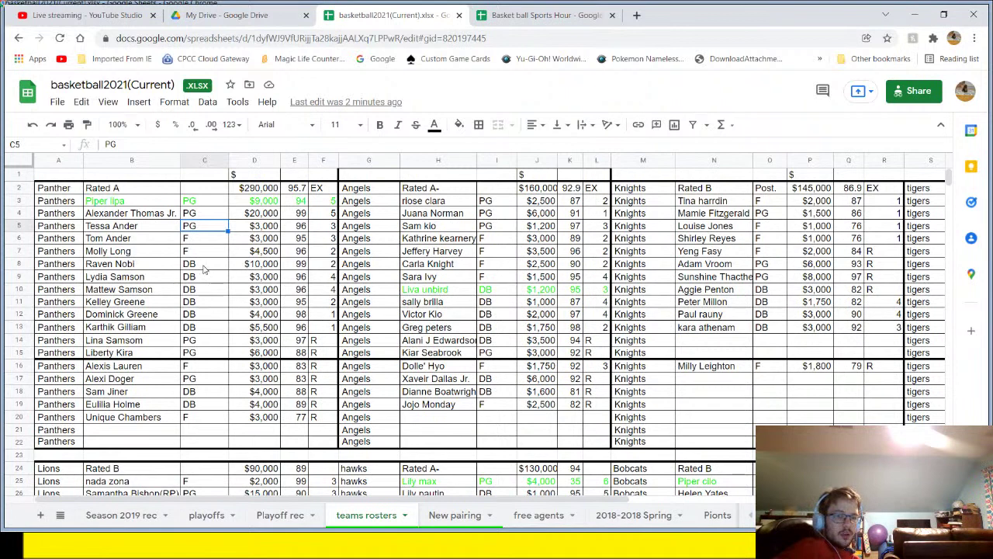
left_click_drag(204, 268, 206, 314)
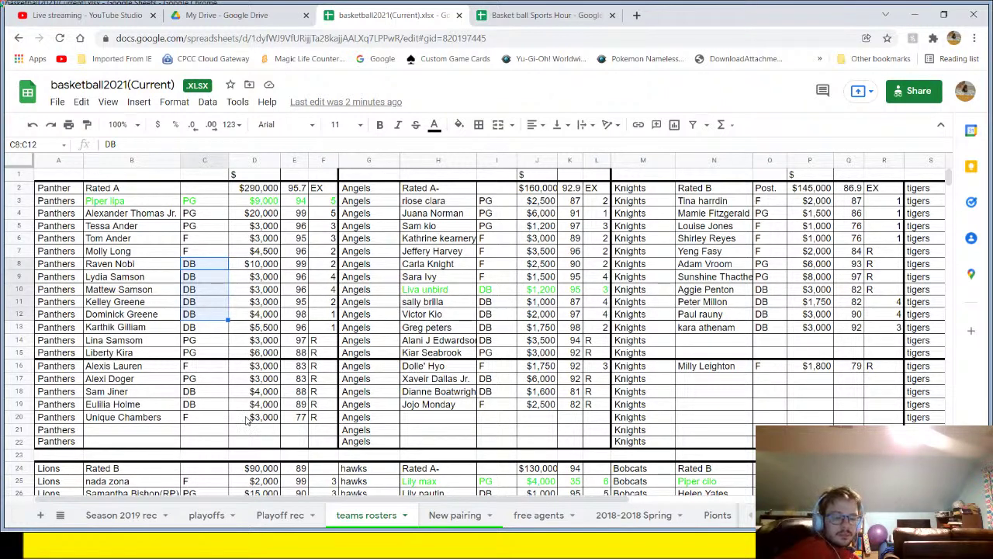
left_click_drag(254, 203, 270, 358)
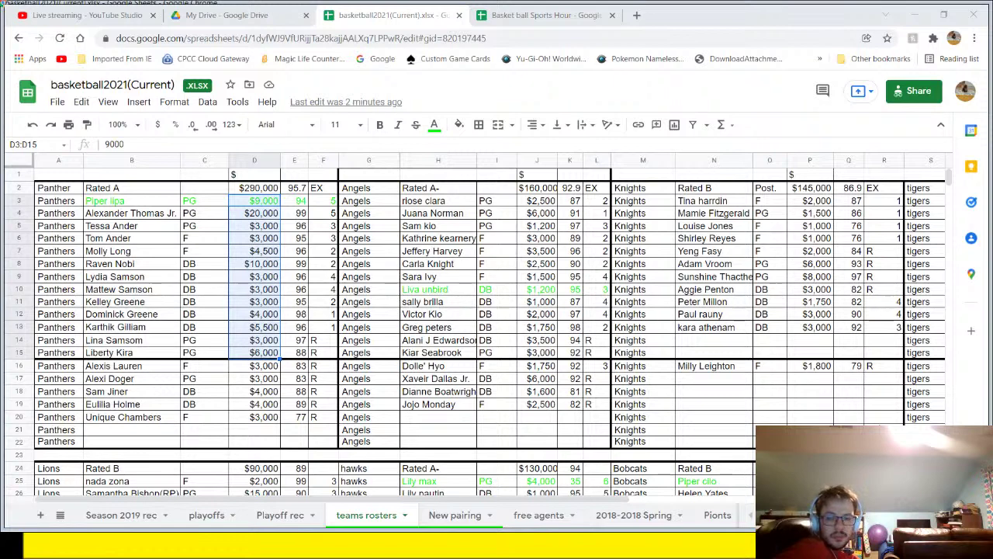
left_click(506, 303)
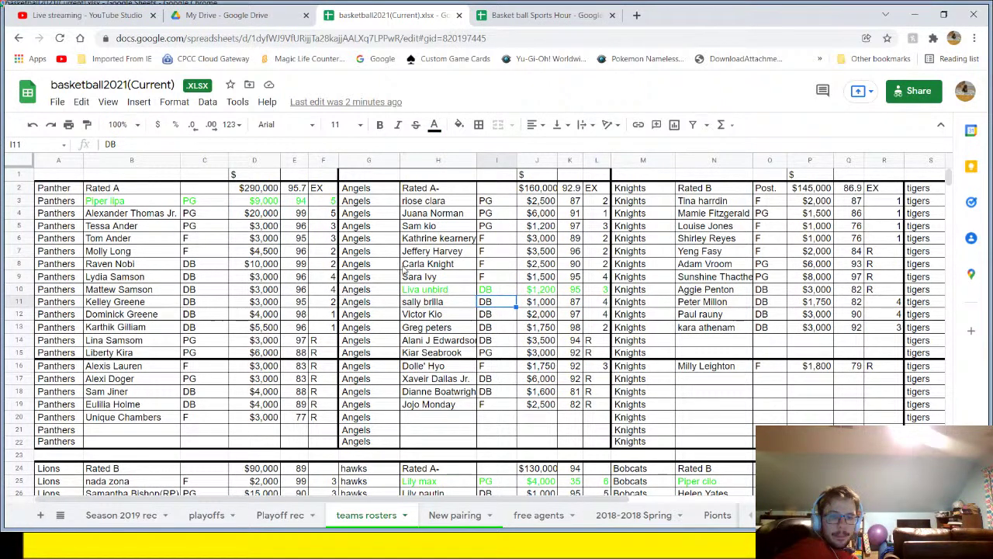
- Switch to the live stream page in YouTube Studio, request ending the stream and decline the confirmation
left_click(85, 15)
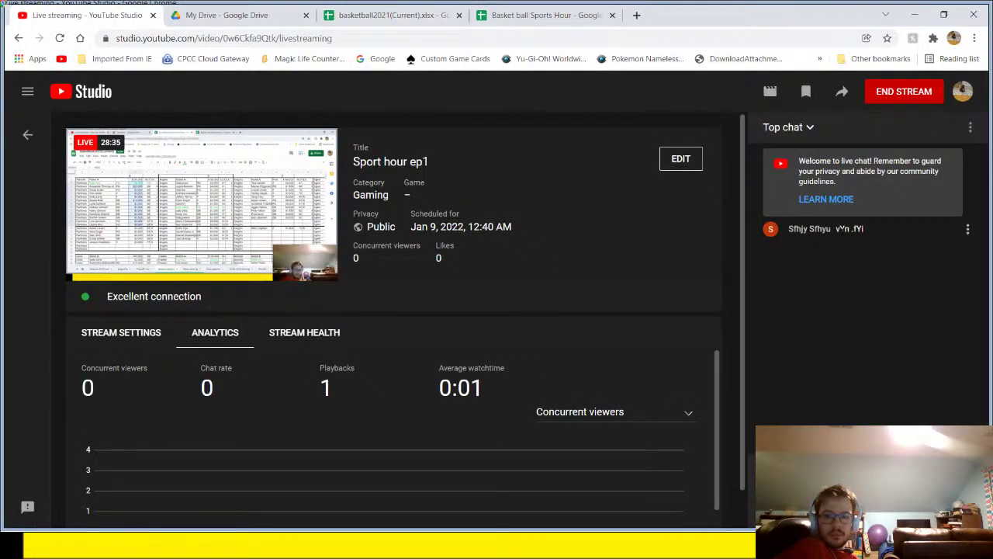
left_click(904, 92)
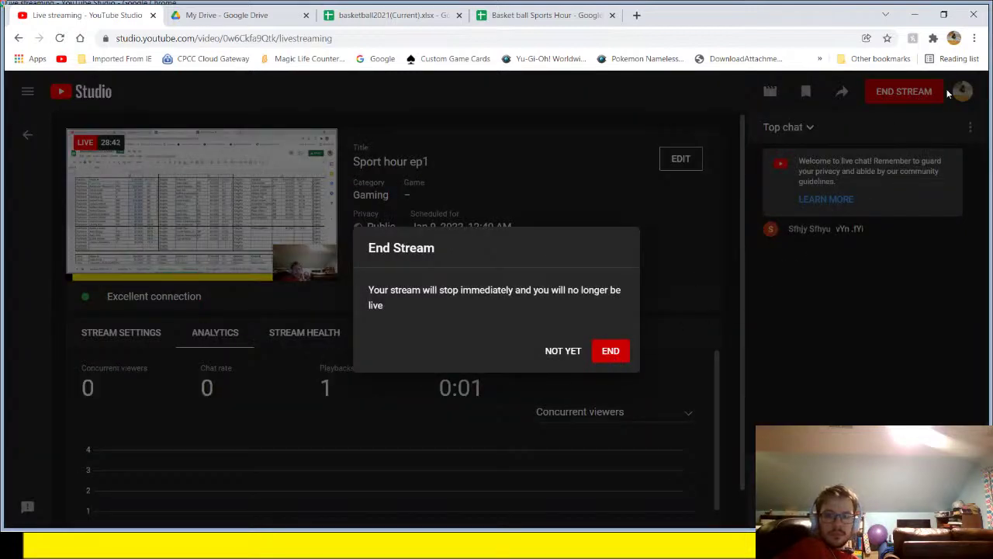
left_click(562, 351)
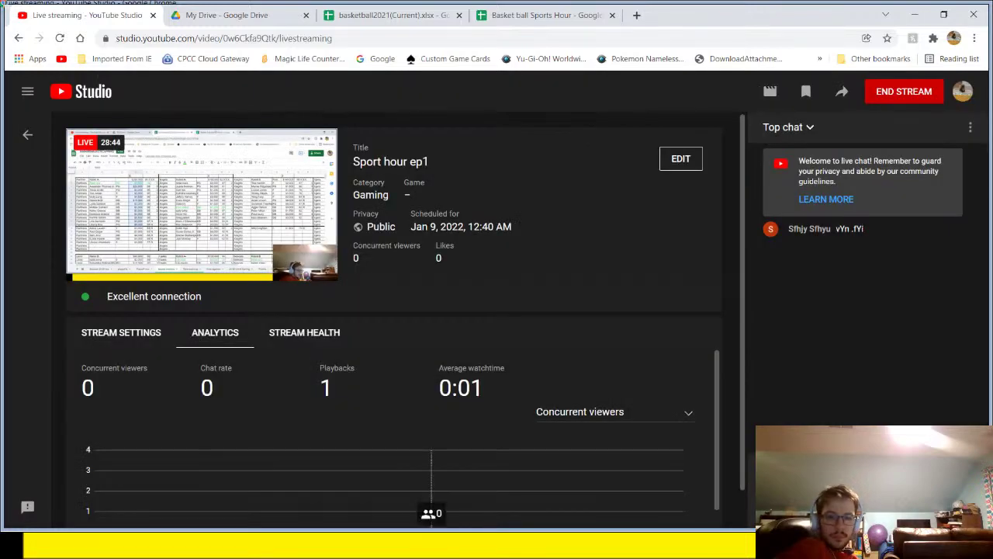